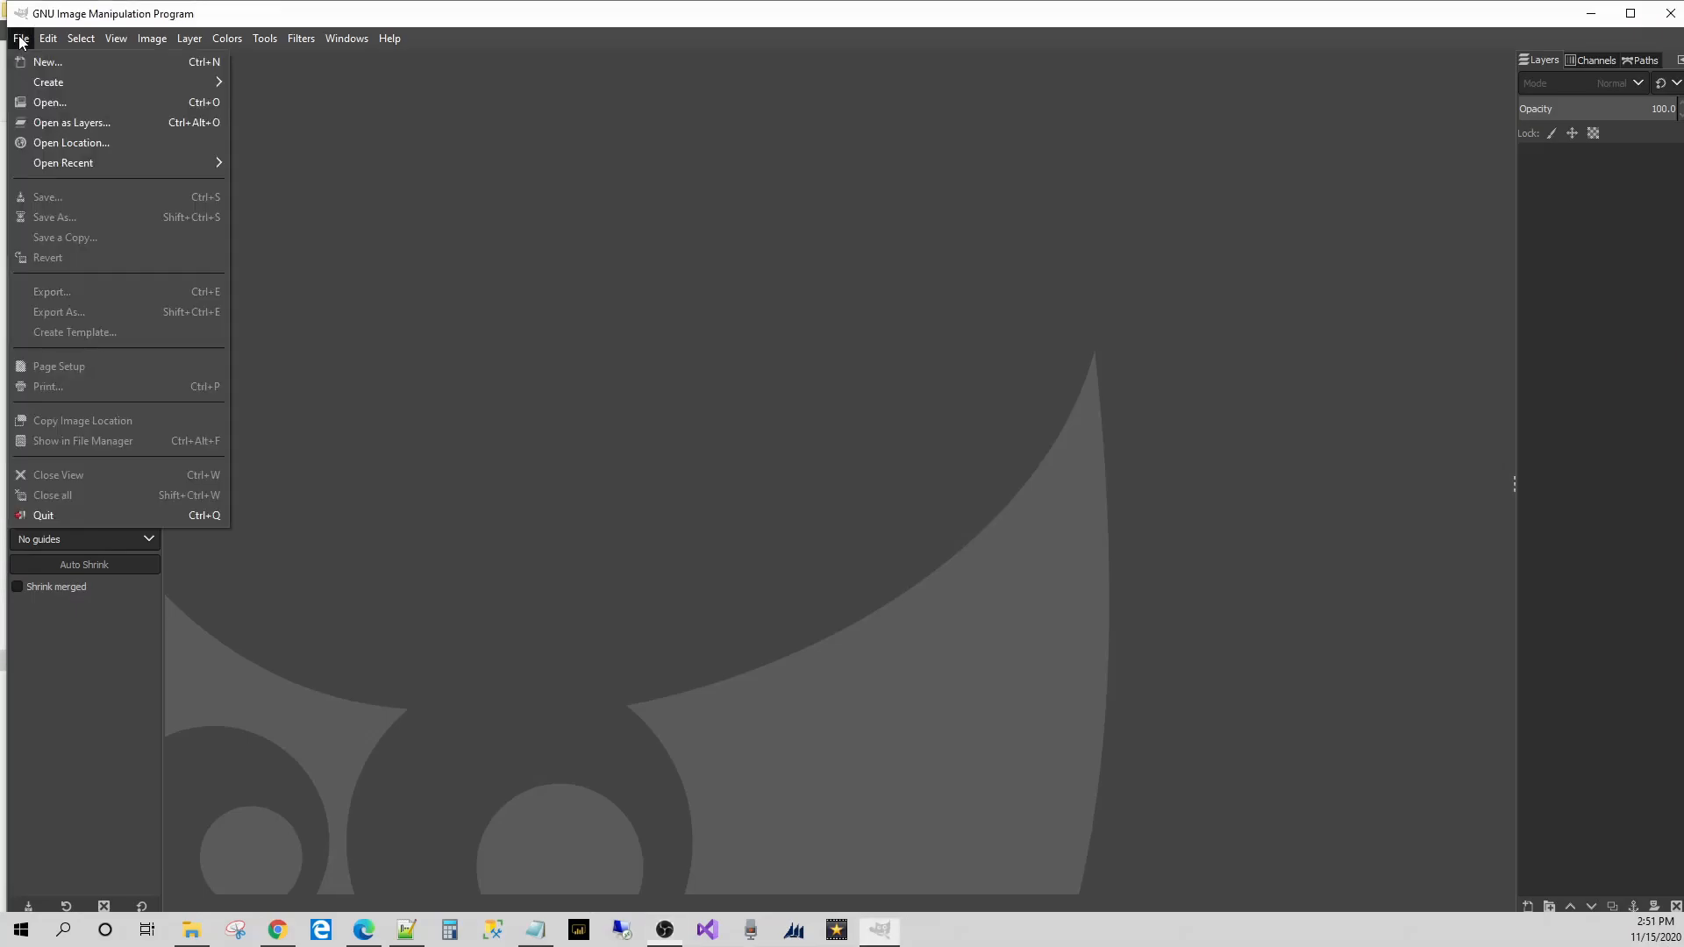
# - Create a new 800 × 400 px image filled with the black background color
pyautogui.click(26, 59)
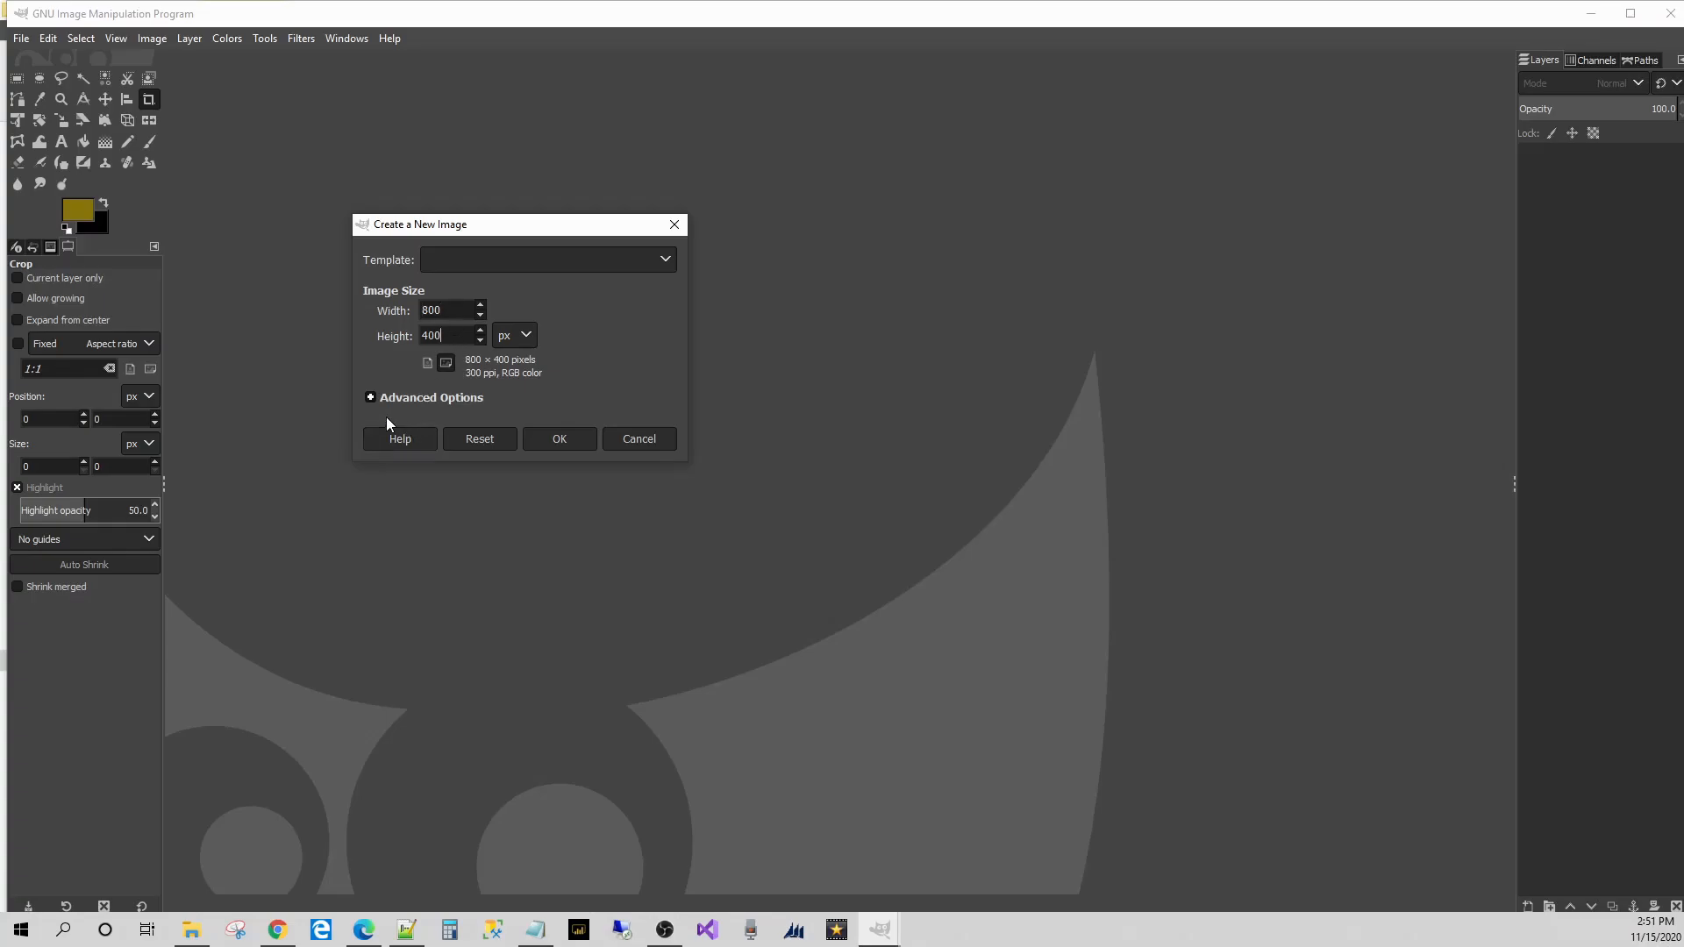
pyautogui.click(371, 399)
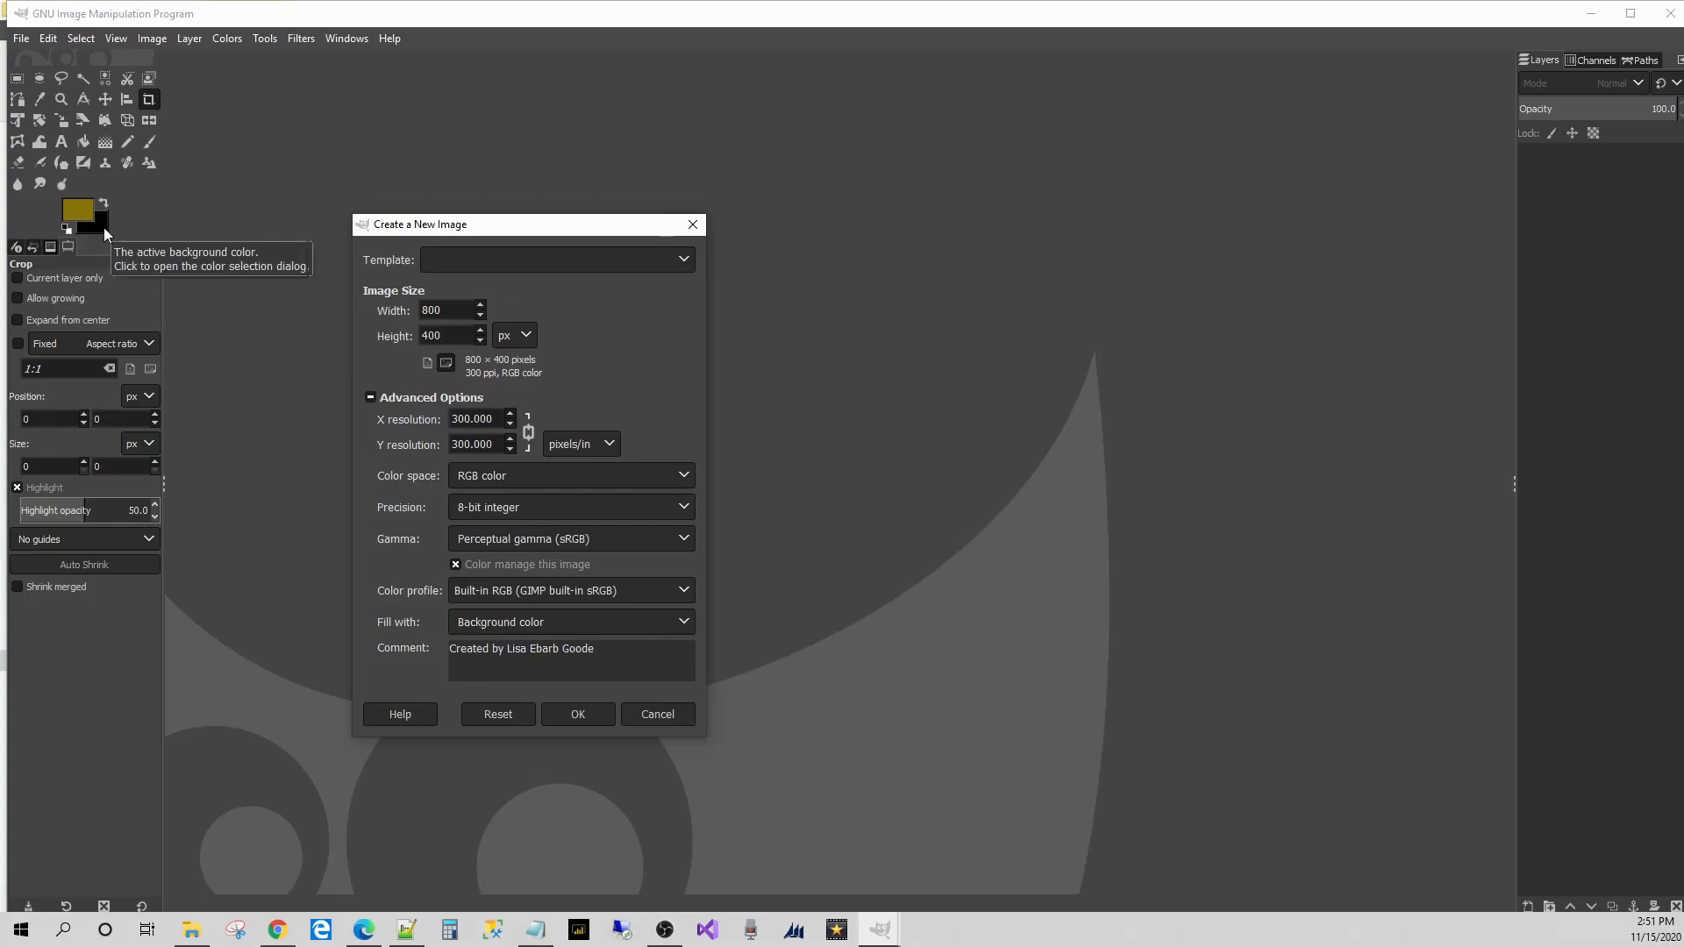
pyautogui.click(494, 621)
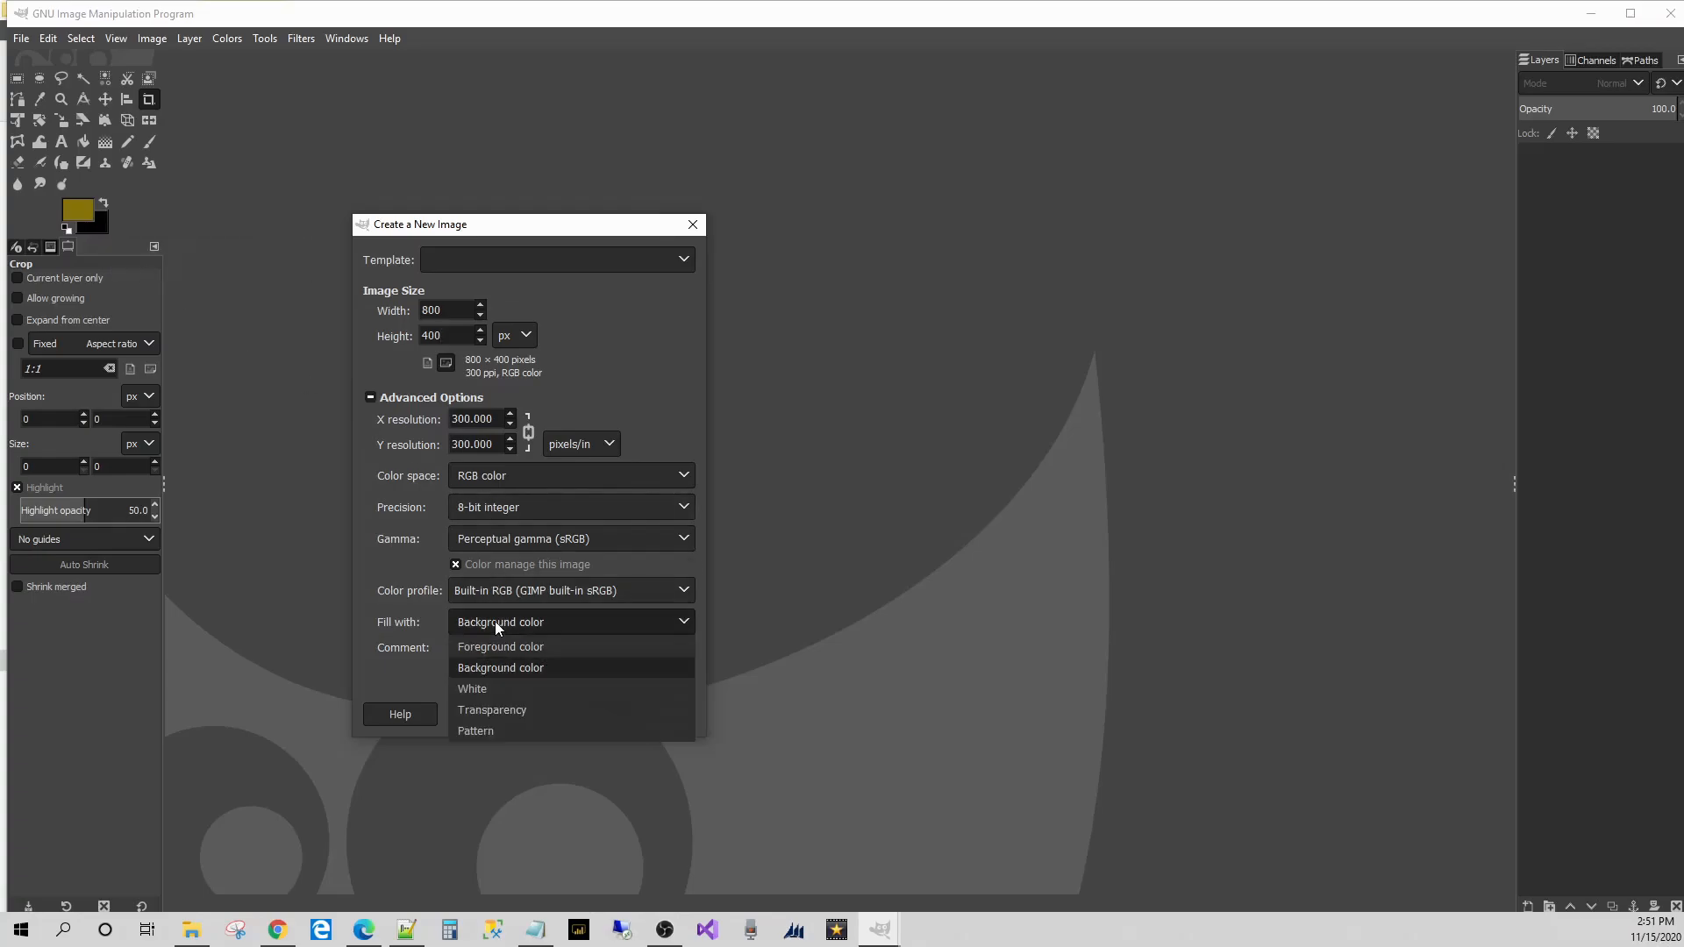
pyautogui.click(491, 667)
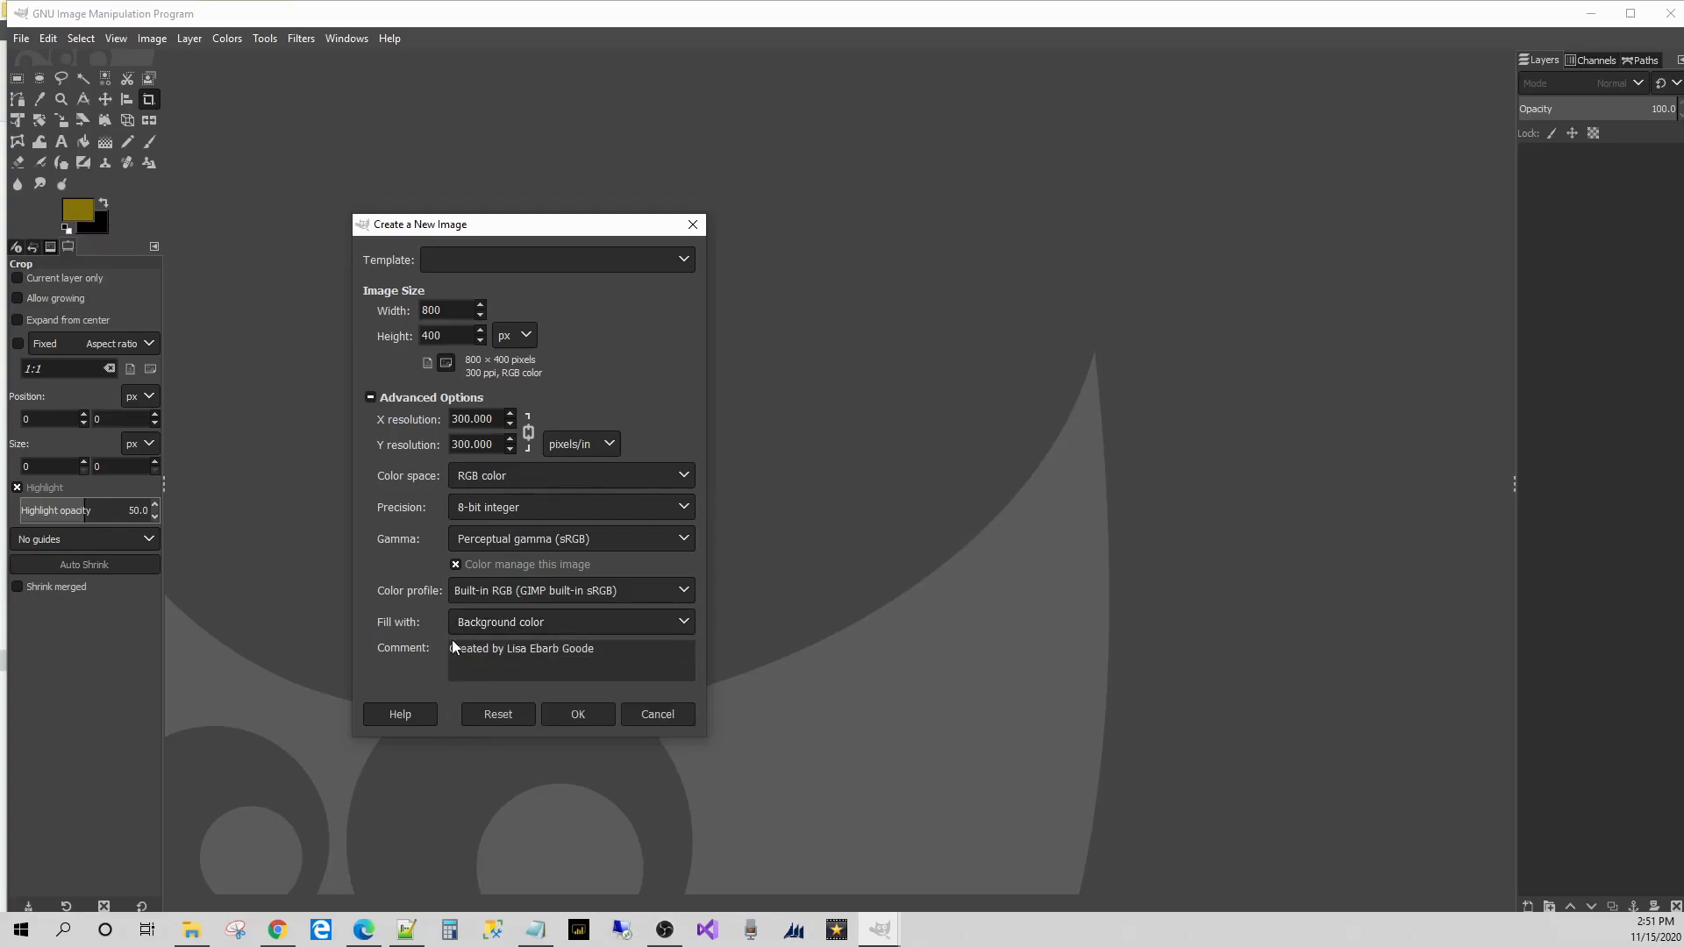
pyautogui.click(577, 713)
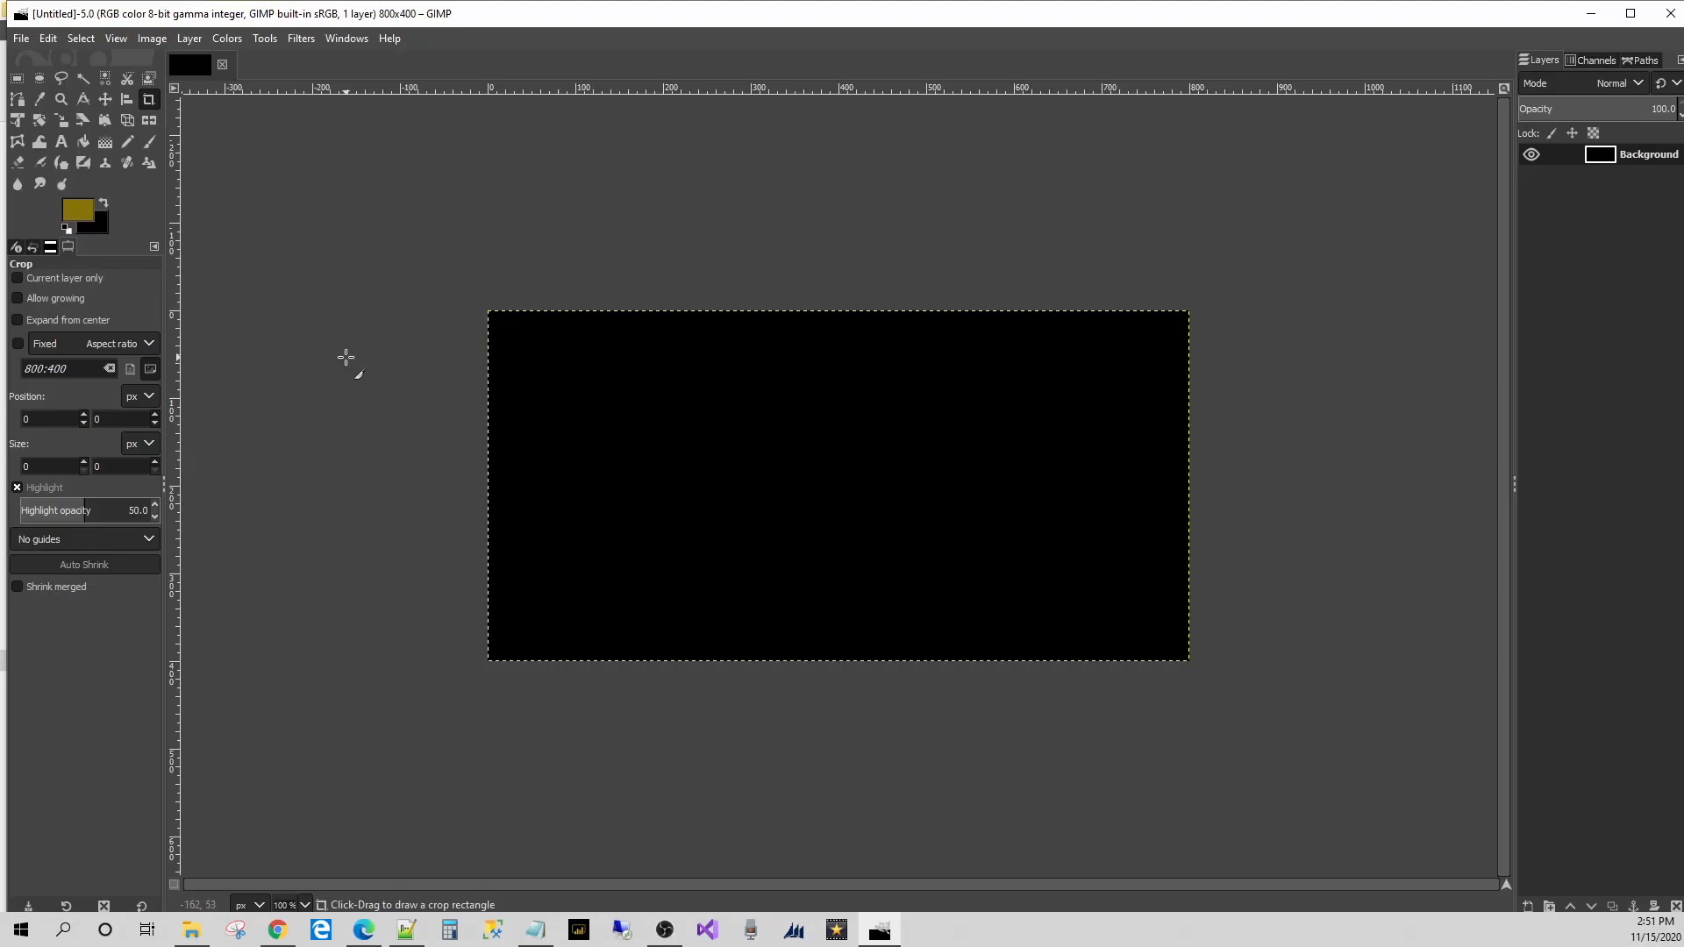
# - Activate the Text tool and set its font to Arial Heavy
pyautogui.click(61, 143)
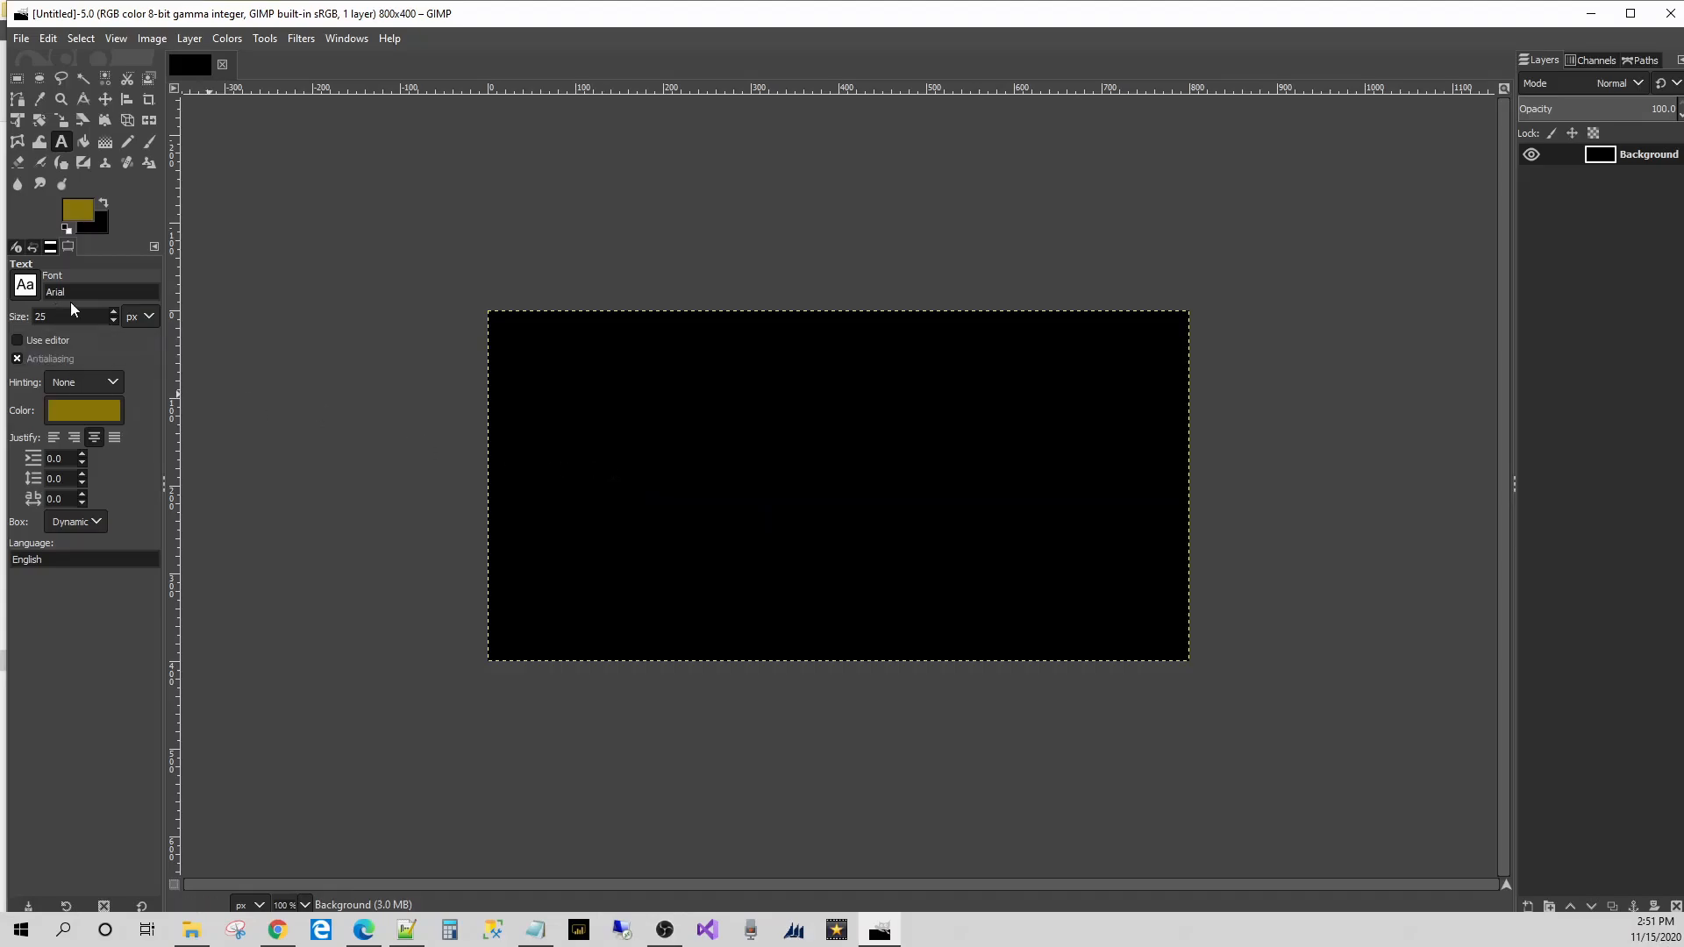
pyautogui.click(24, 290)
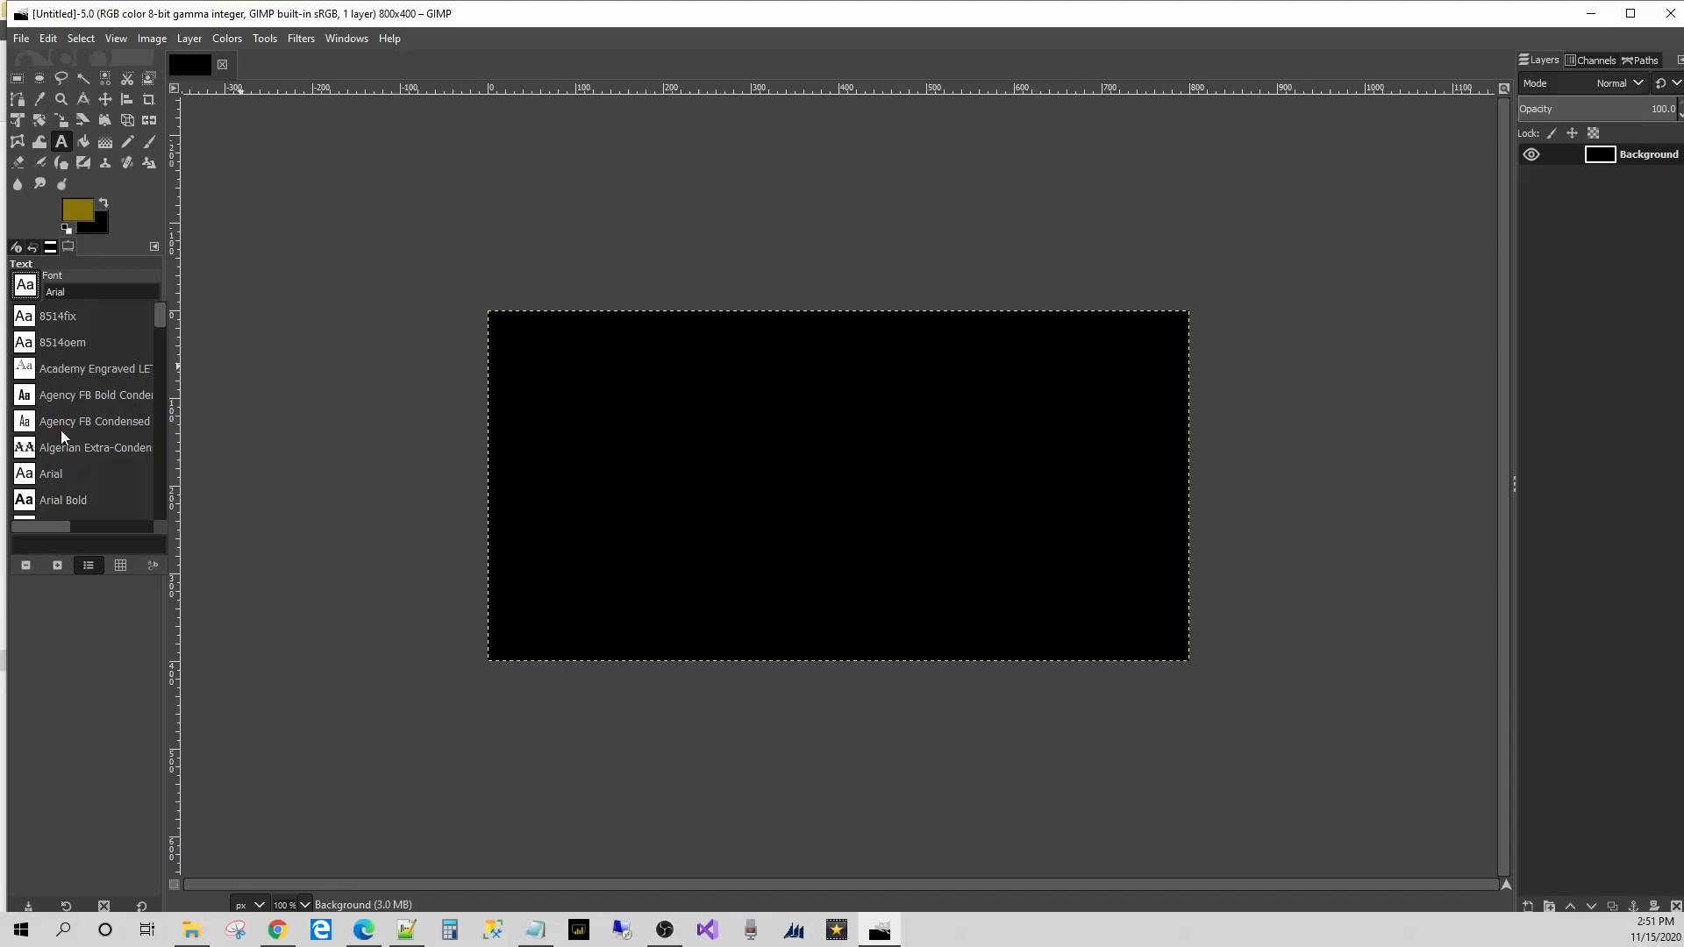
pyautogui.scroll(-3, 60, 430)
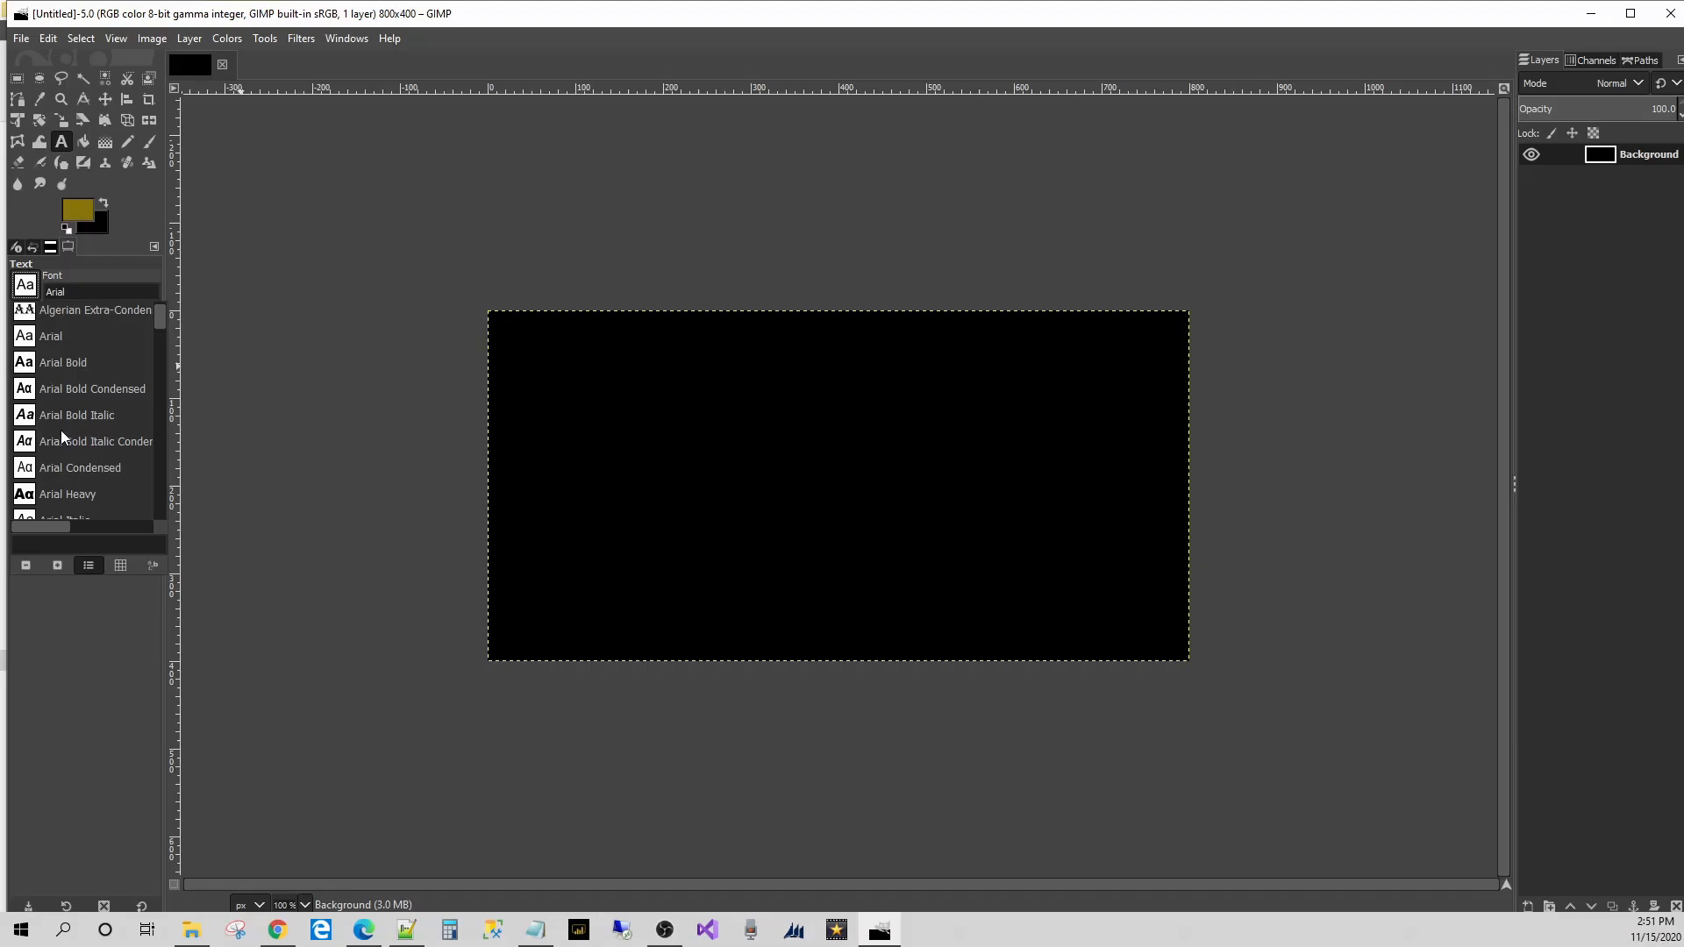
pyautogui.scroll(-1, 61, 432)
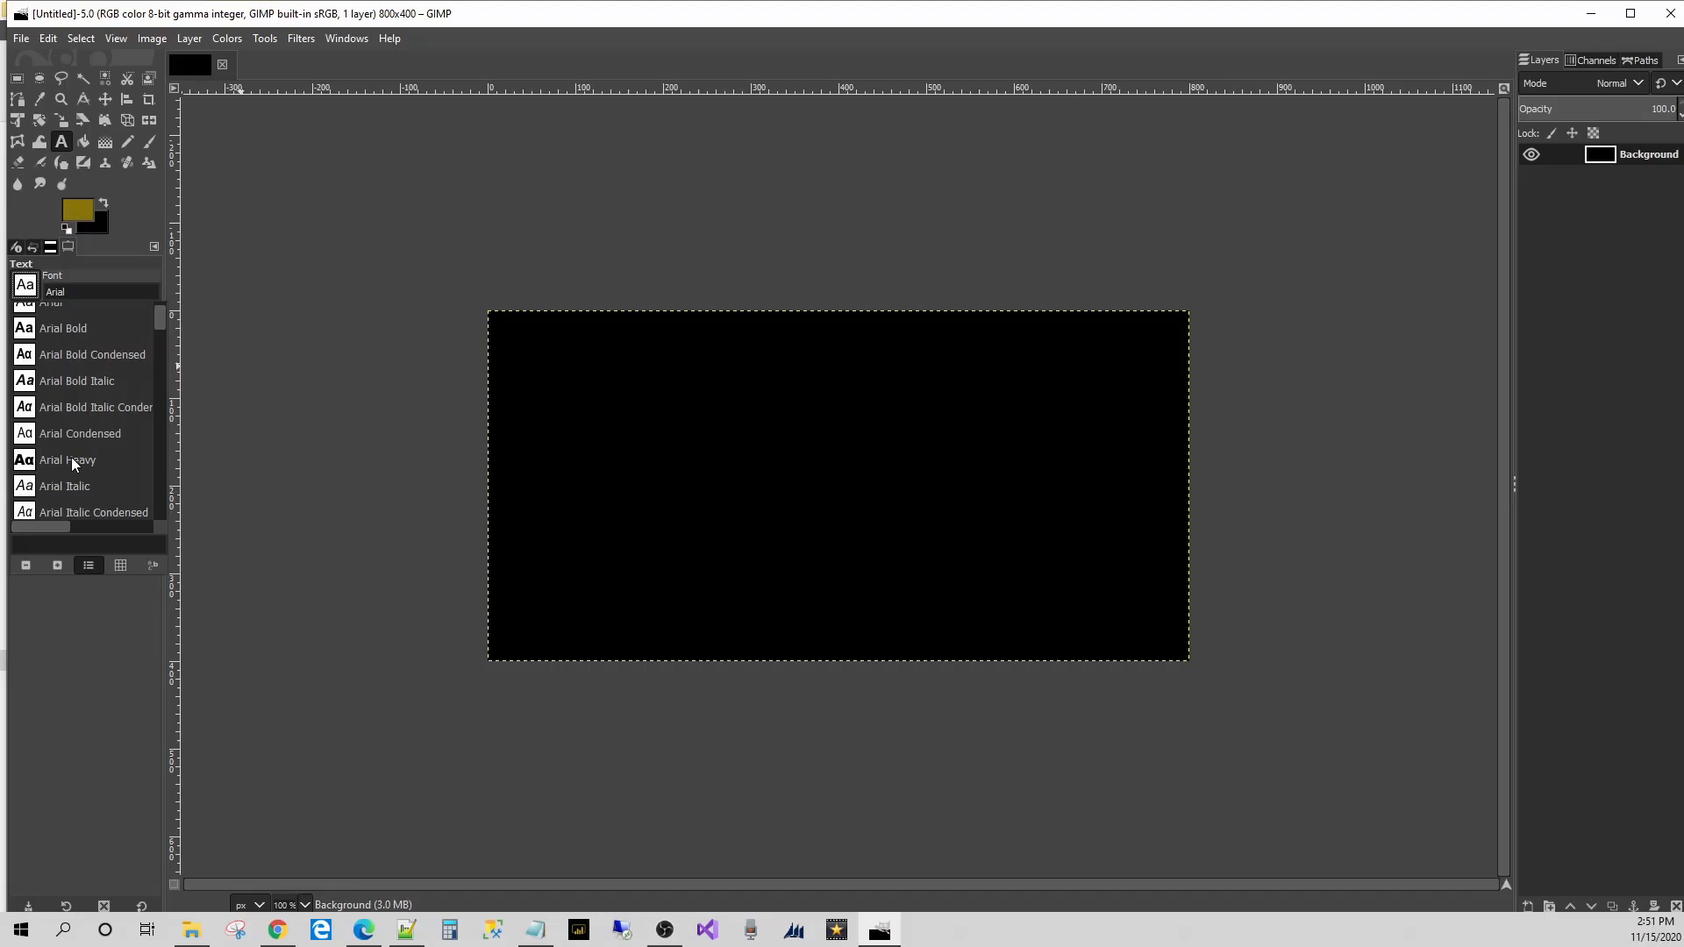
pyautogui.doubleClick(71, 458)
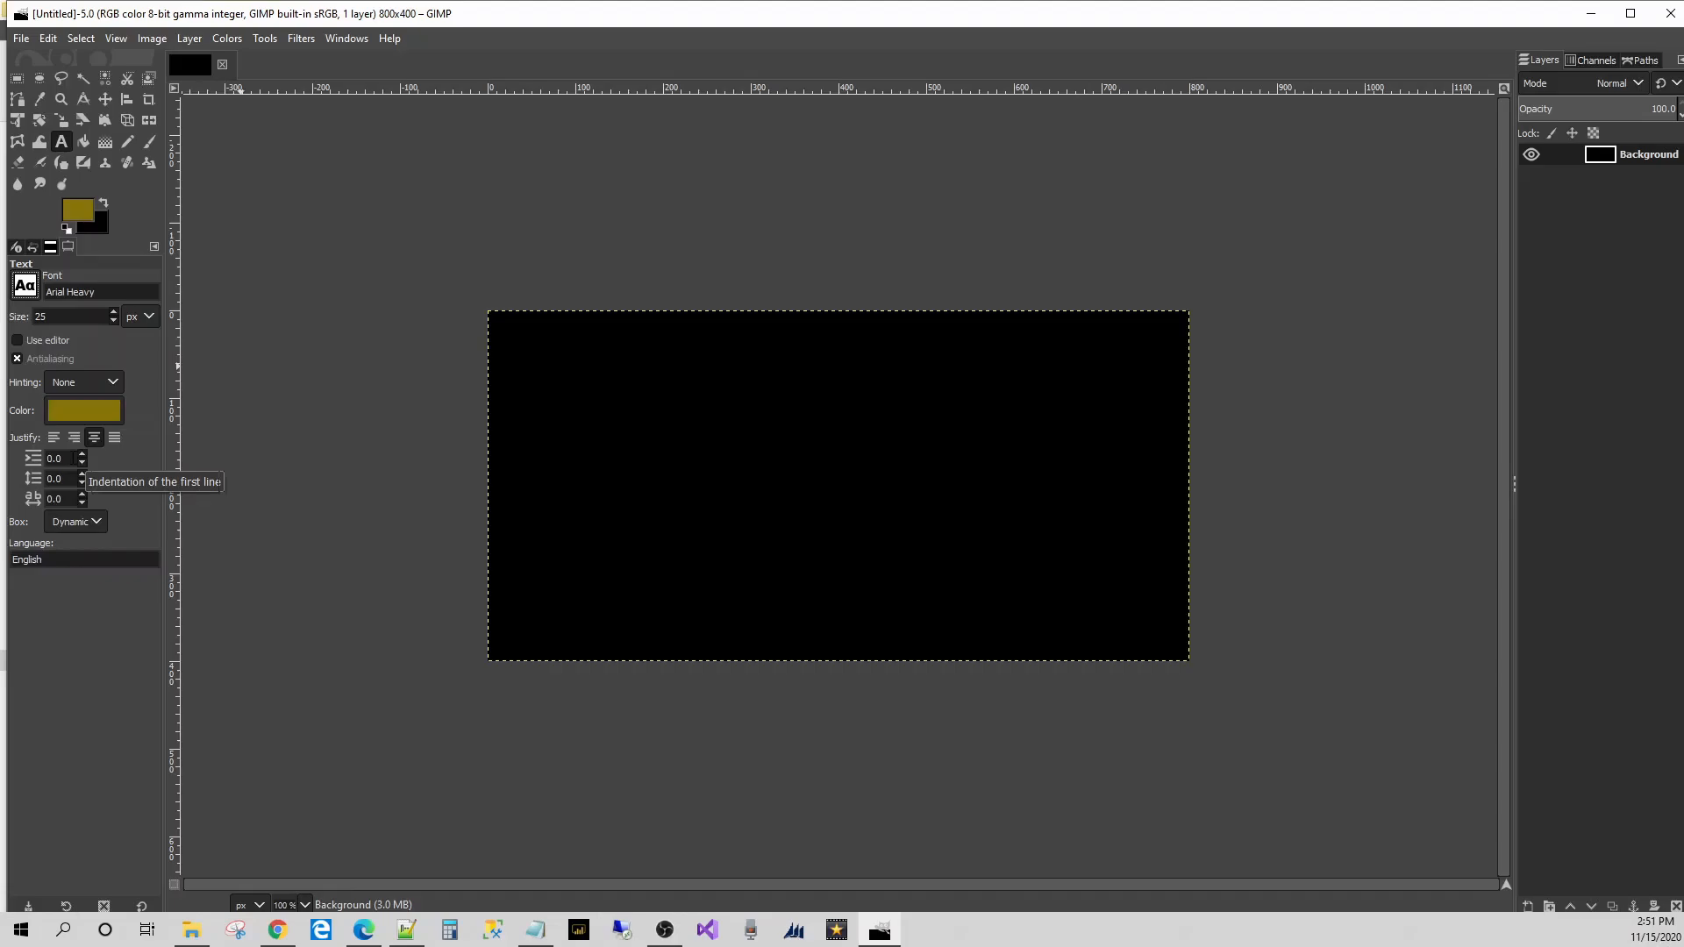
# - Start a text box on the canvas and set the text color to white (ffffff)
pyautogui.click(545, 439)
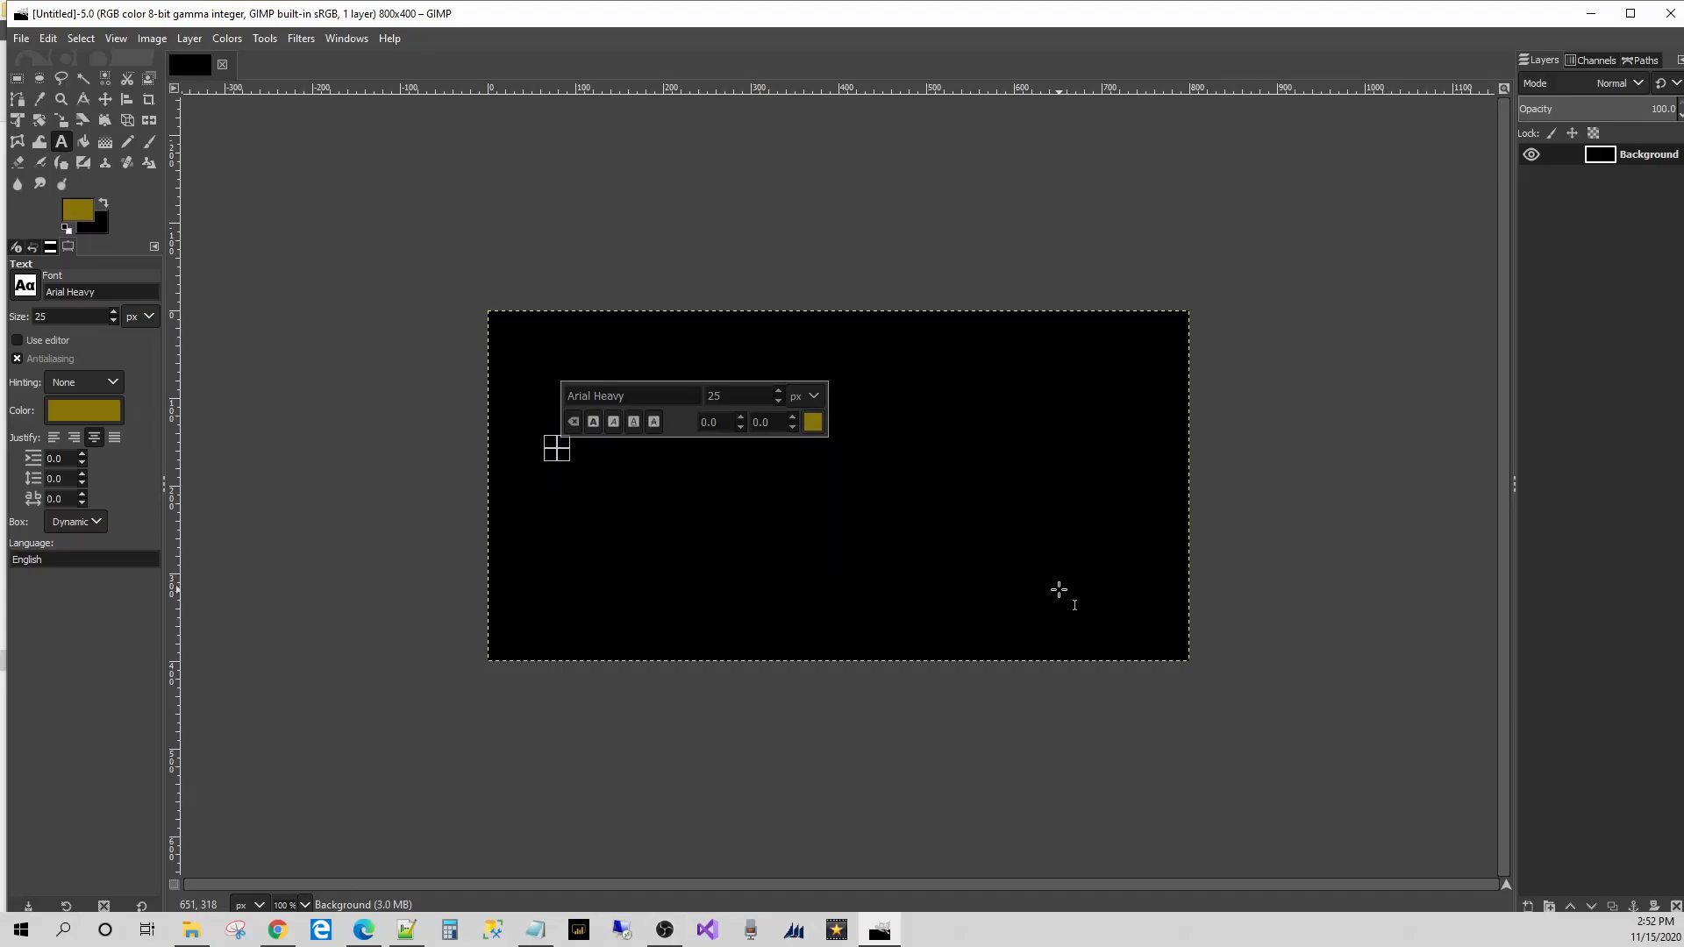
pyautogui.click(87, 409)
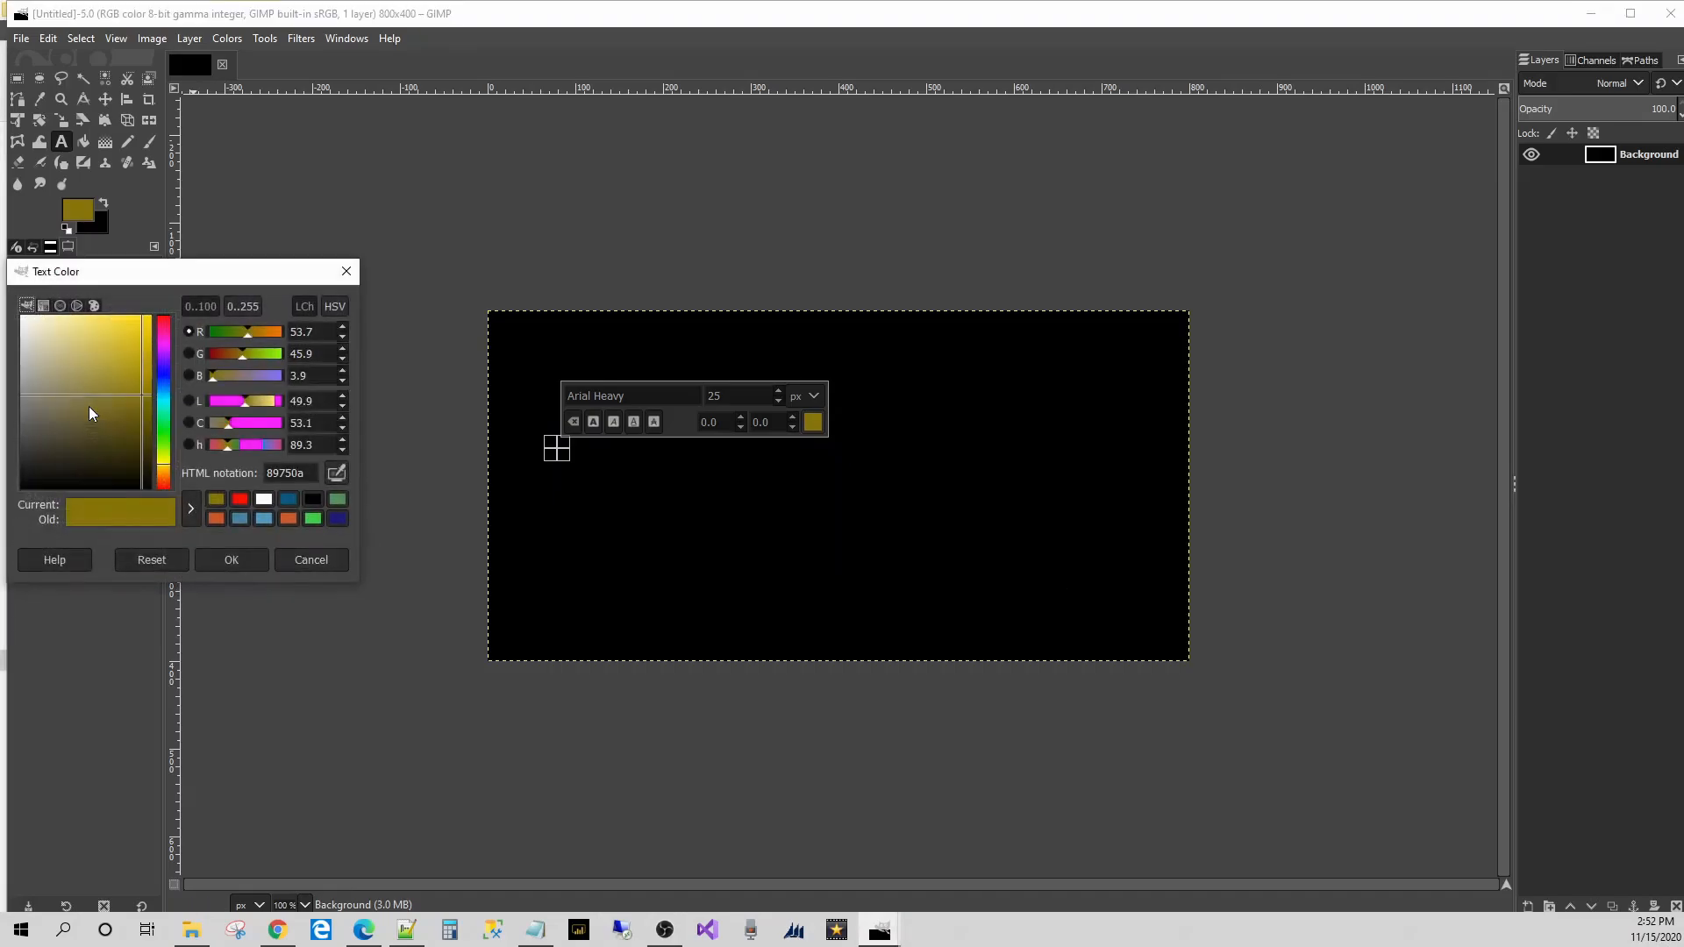
pyautogui.click(264, 499)
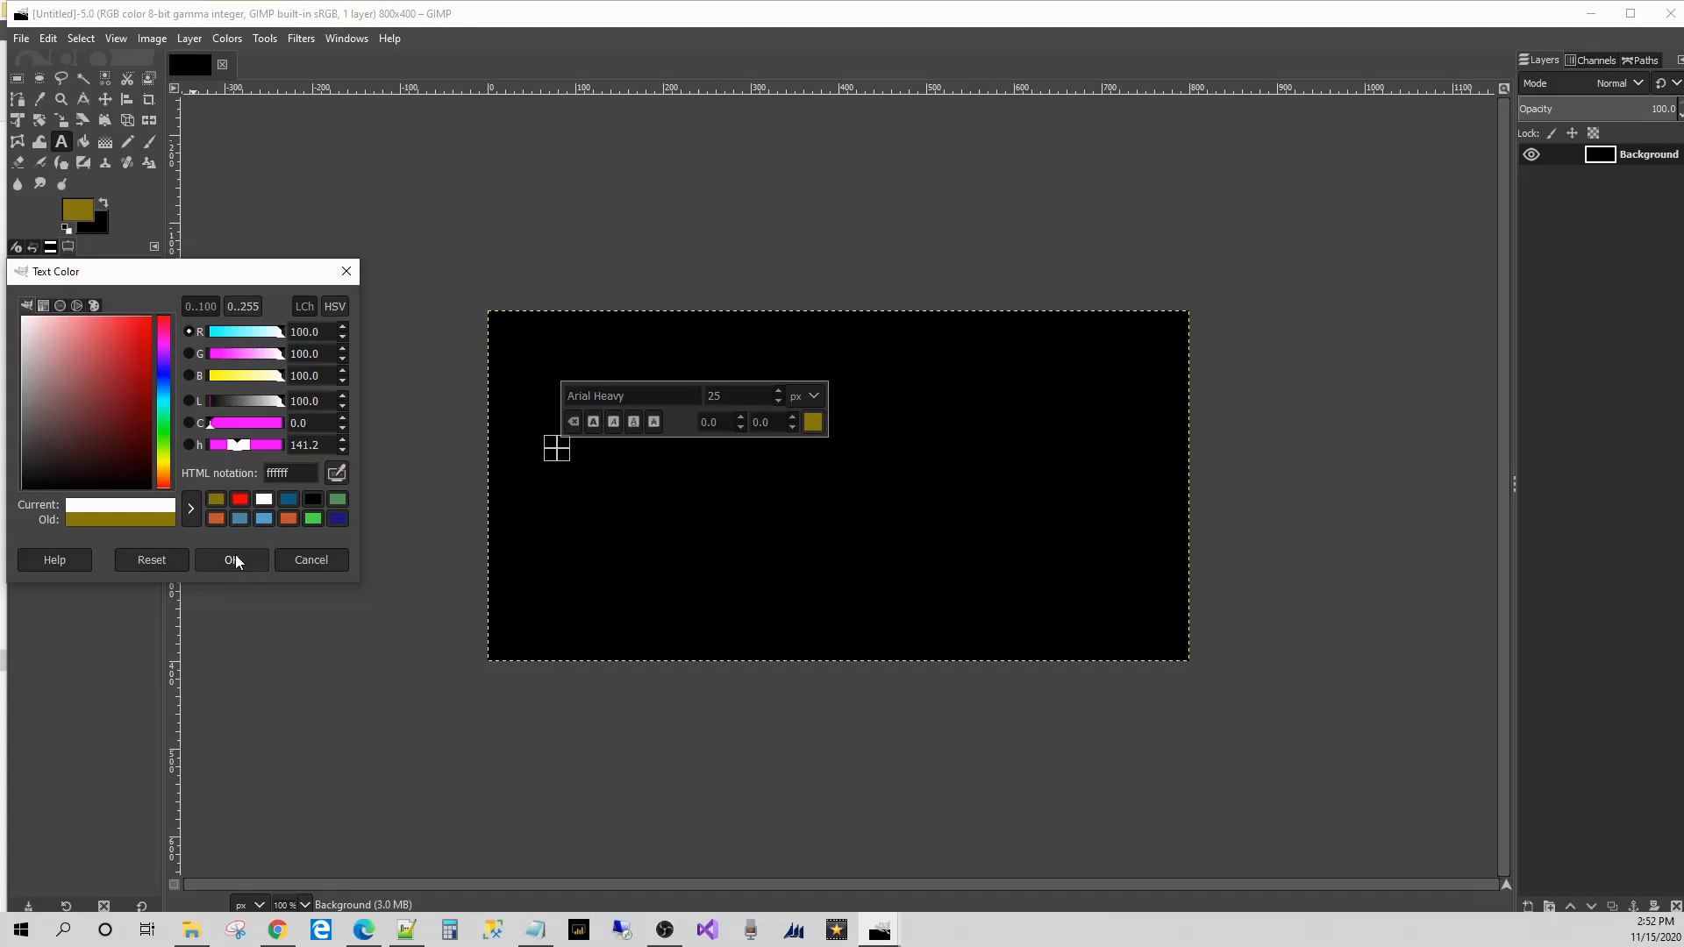
pyautogui.click(233, 562)
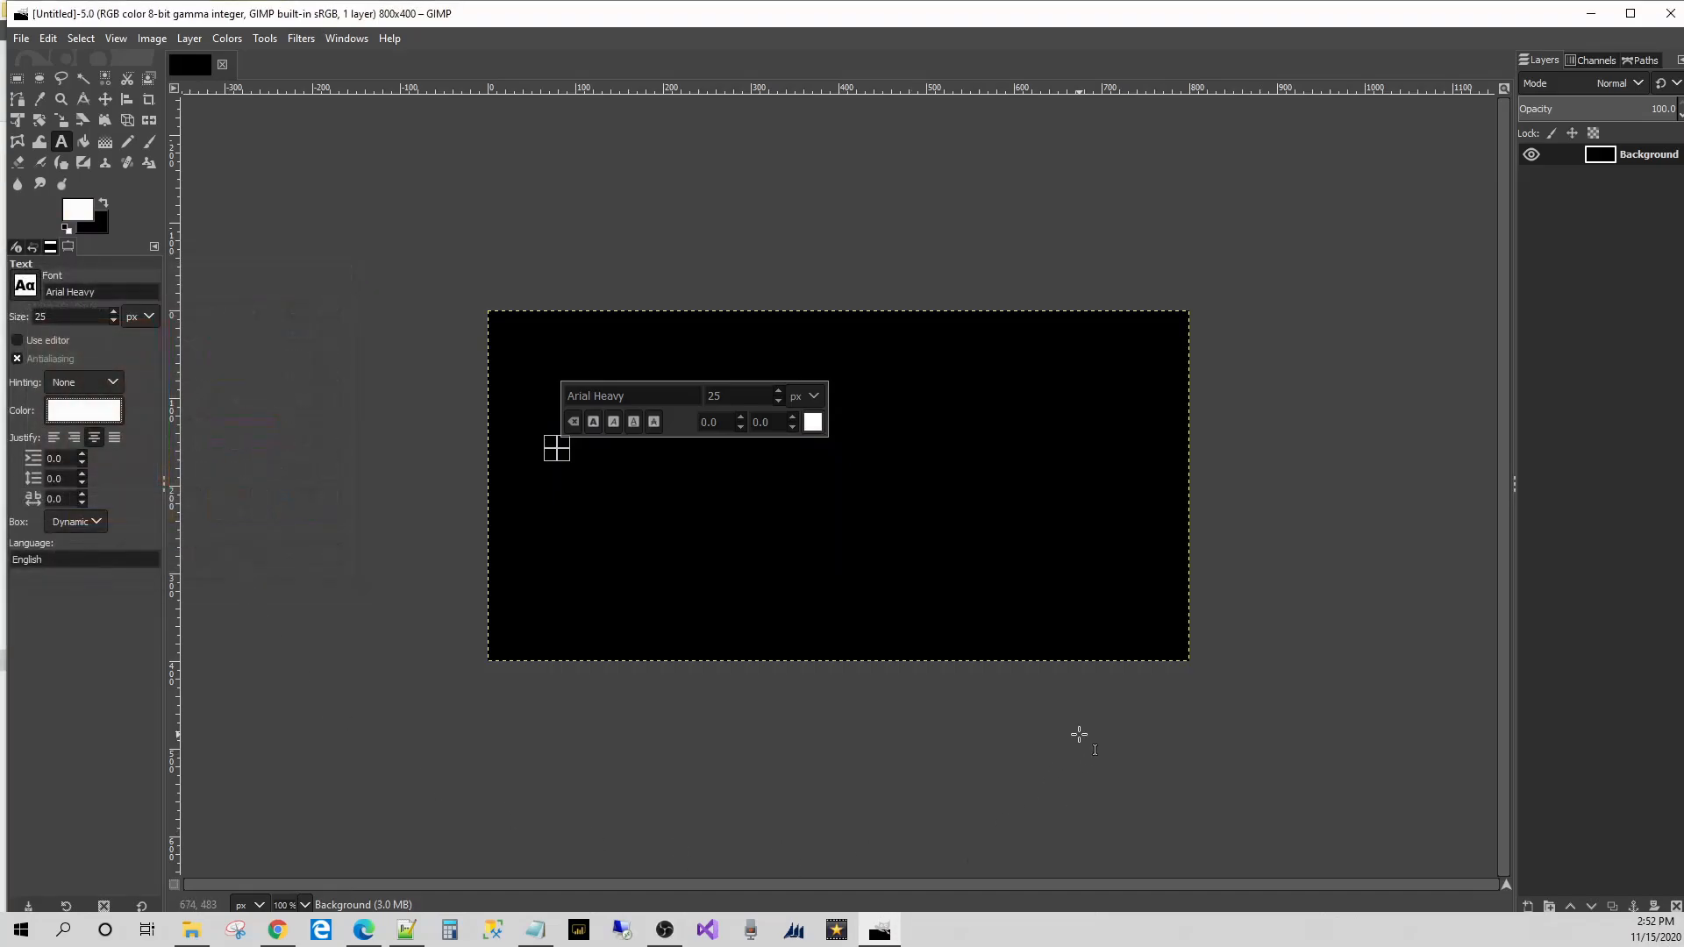
# - Add the text "Fun With Gimp" on the black canvas with the Text tool
pyautogui.press('n')
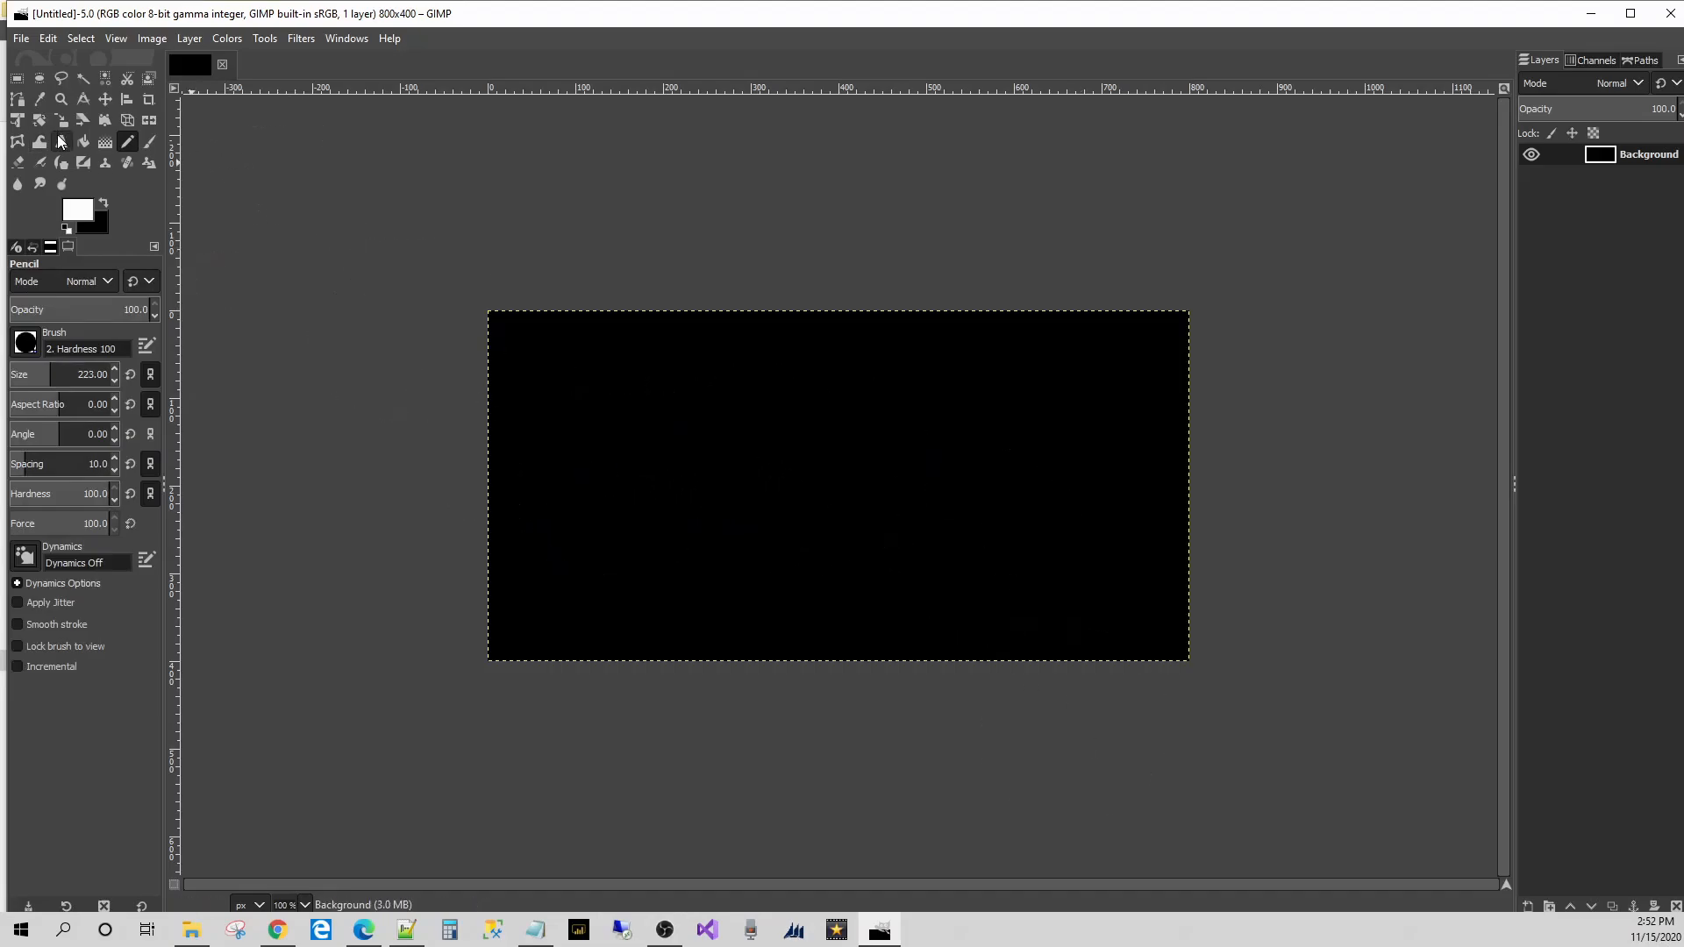
pyautogui.click(62, 143)
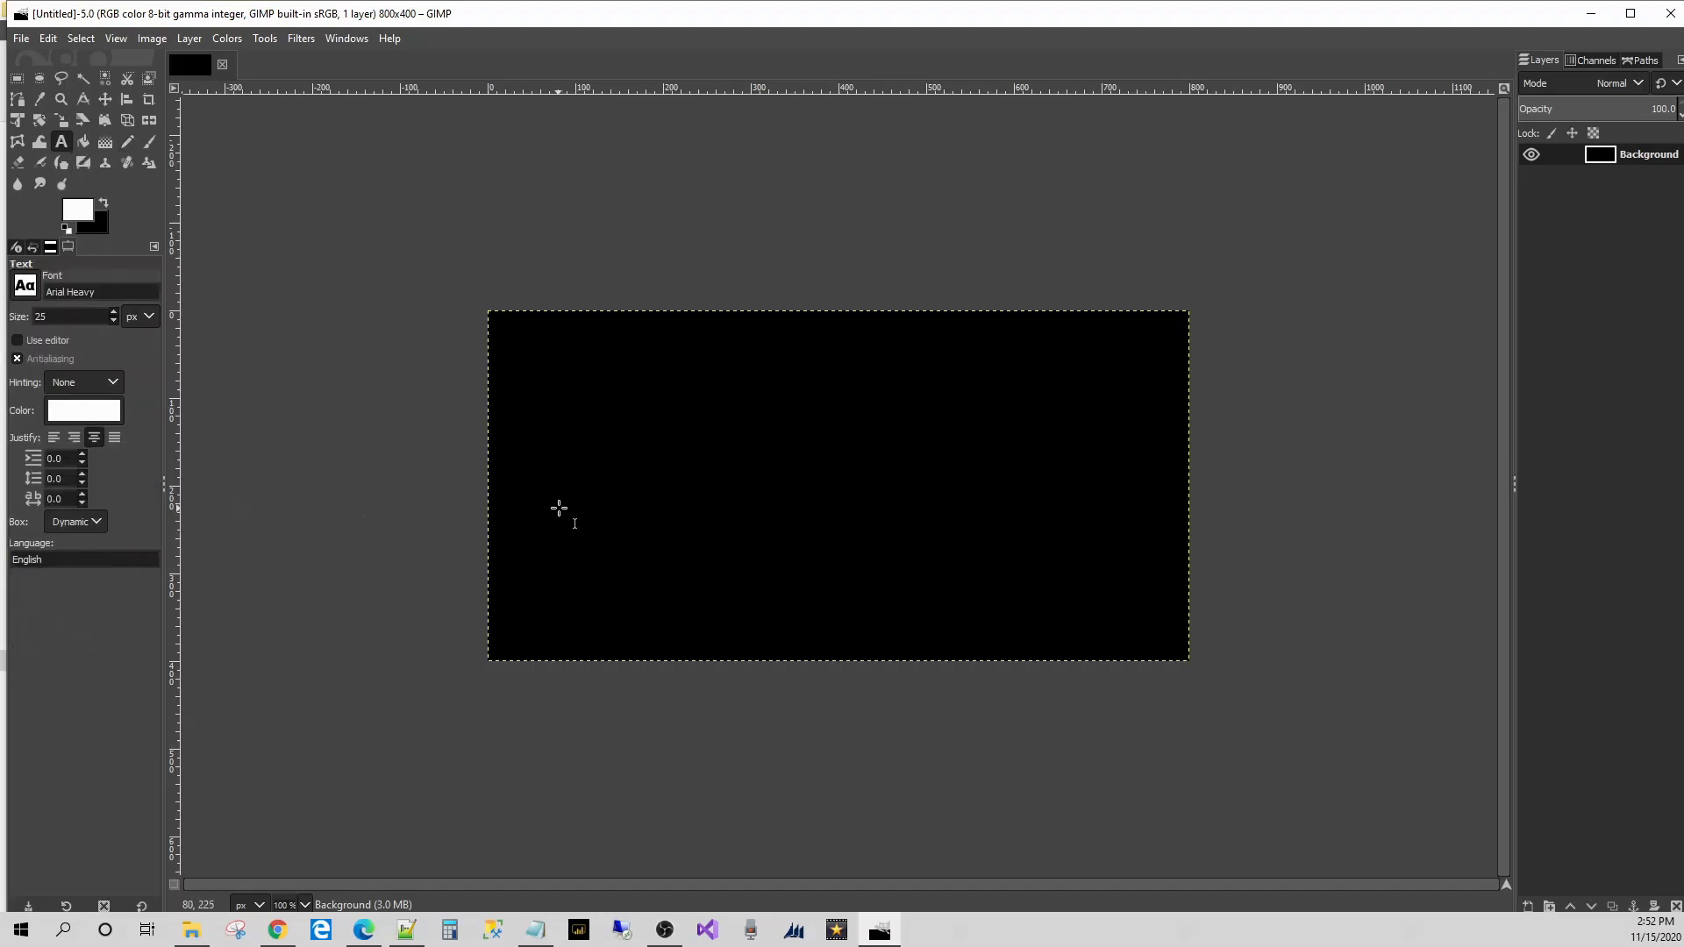
pyautogui.click(581, 445)
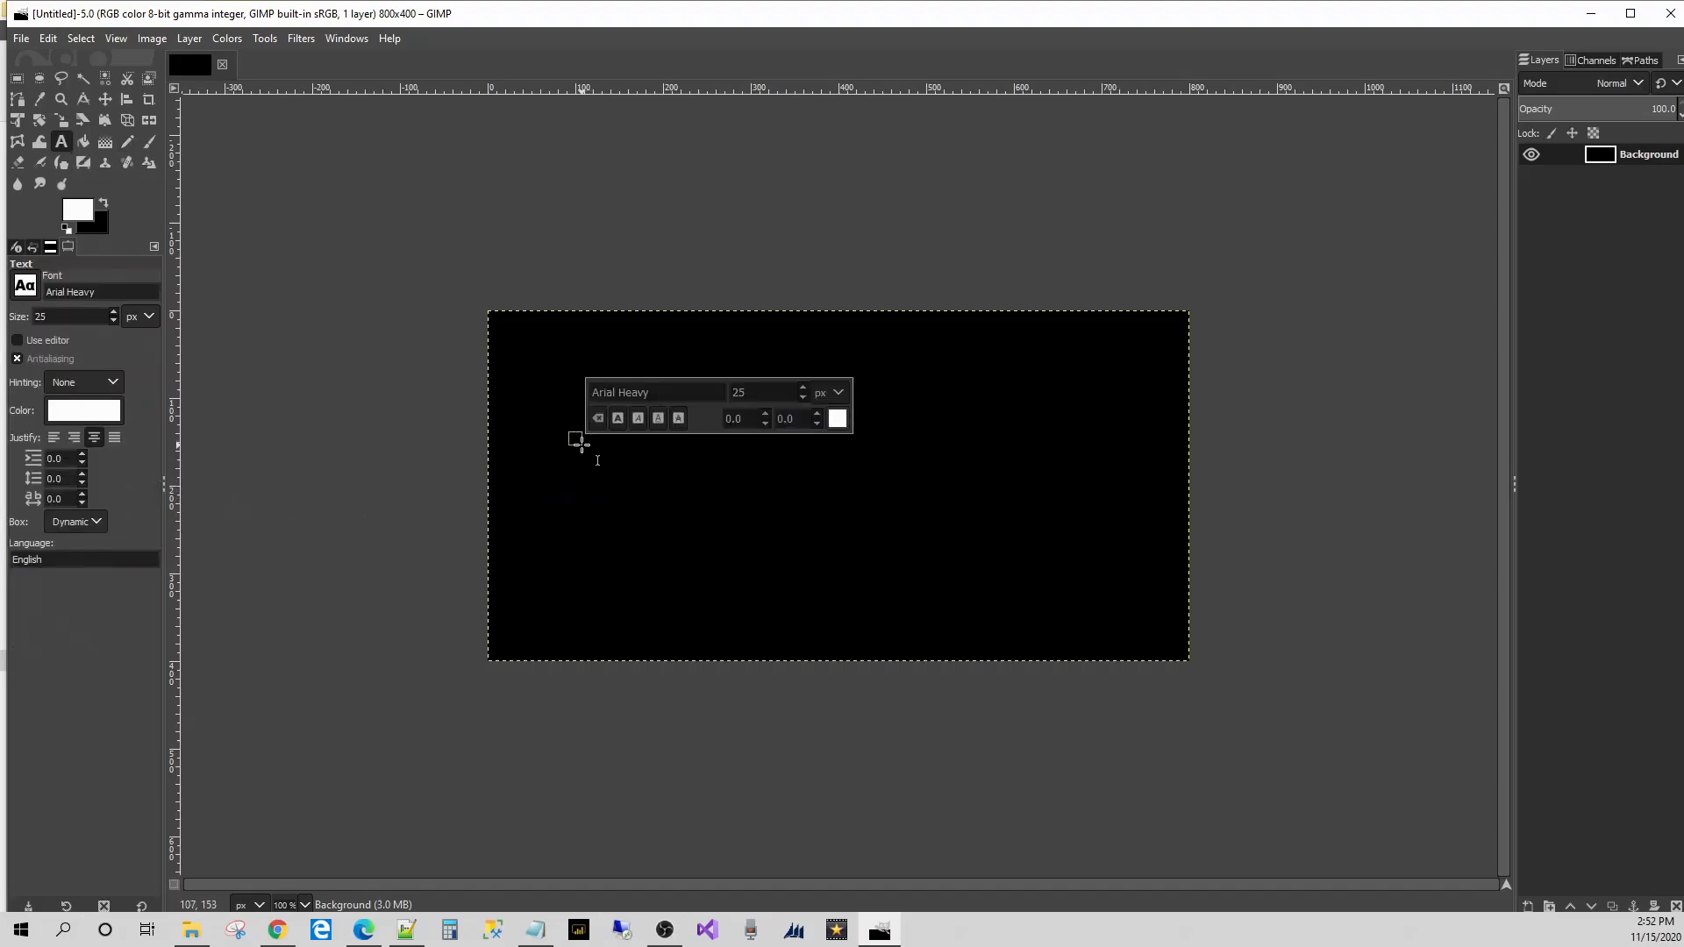
pyautogui.write('Fun')
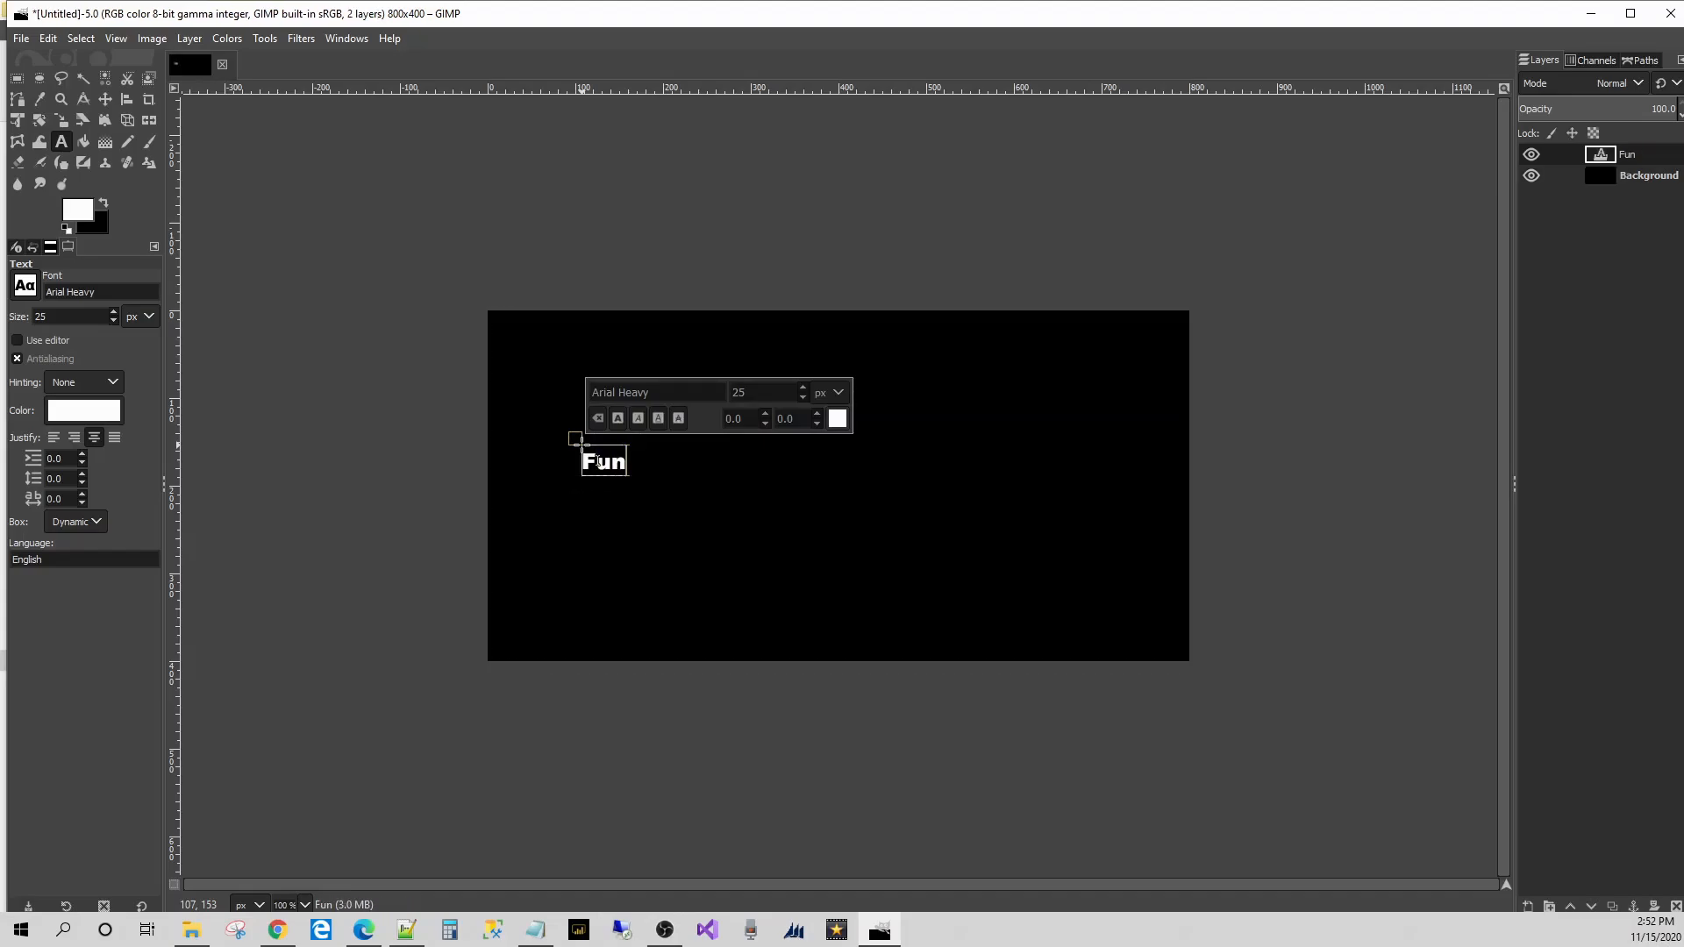
pyautogui.write(' With Gimp')
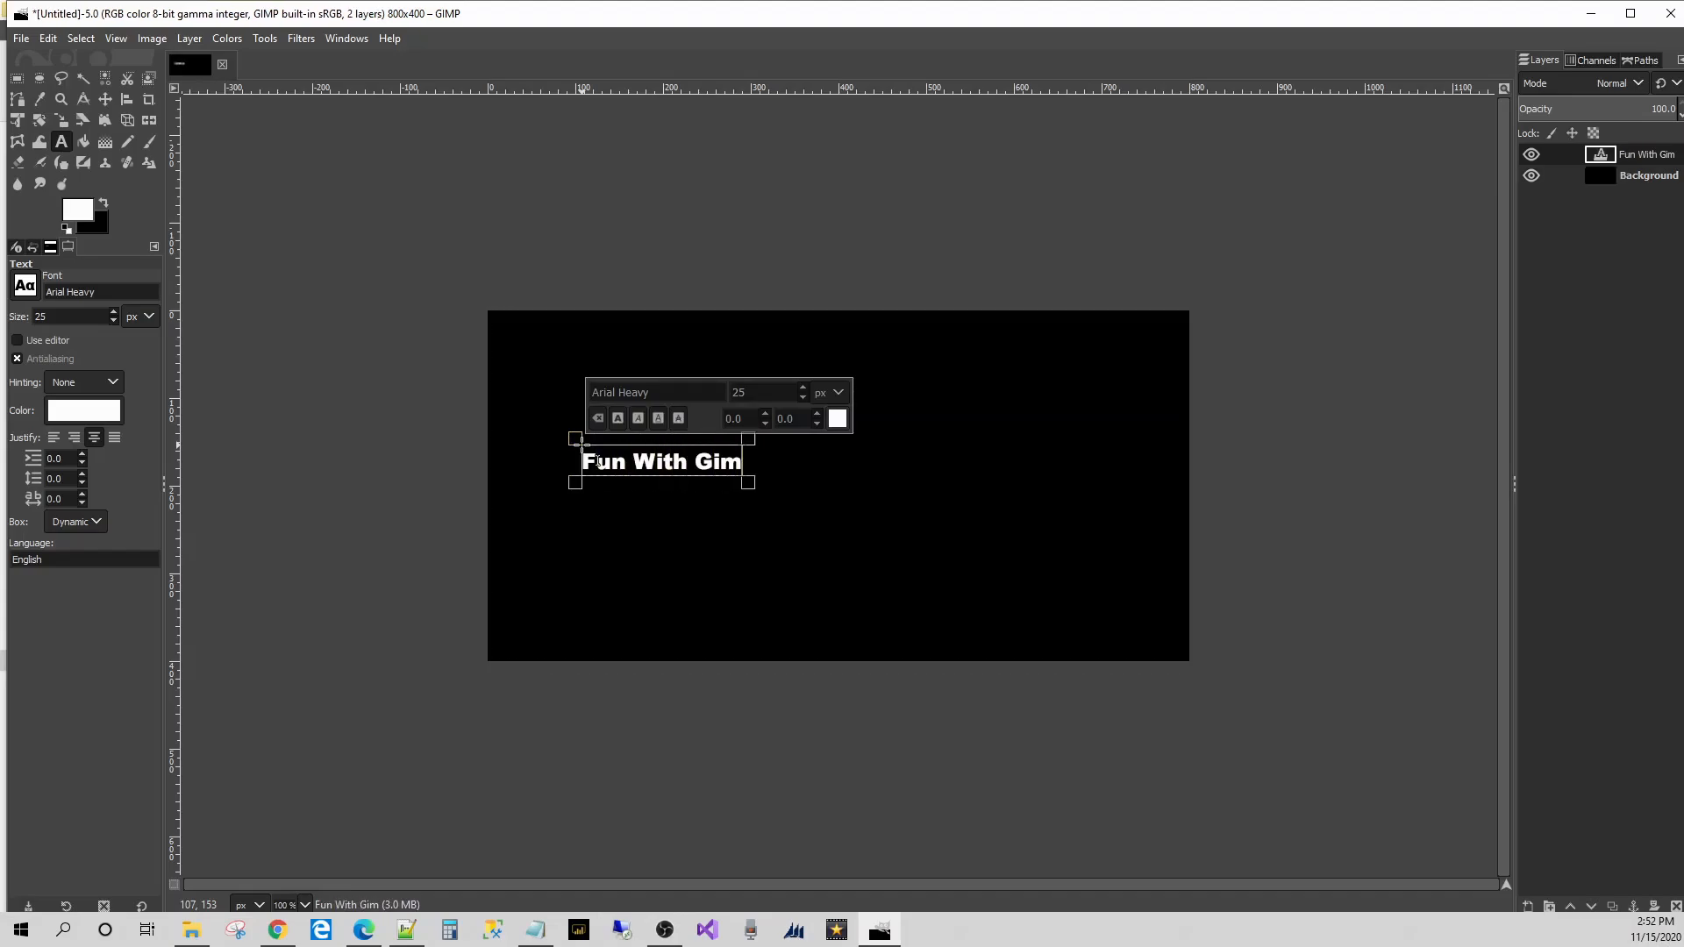
# - Select all the characters of "Fun With Gimp" and enlarge them to 85 px
pyautogui.hotkey('shift', 'Left')
pyautogui.hotkey('shift', 'Left')
pyautogui.hotkey('shift', 'Left')
pyautogui.hotkey('shift', 'Left')
pyautogui.hotkey('shift', 'Left')
pyautogui.hotkey('shift', 'Left')
pyautogui.hotkey('shift', 'Left')
pyautogui.hotkey('shift', 'Left')
pyautogui.hotkey('shift', 'Left')
pyautogui.hotkey('shift', 'Left')
pyautogui.hotkey('shift', 'Left')
pyautogui.hotkey('shift', 'Left')
pyautogui.hotkey('shift', 'Left')
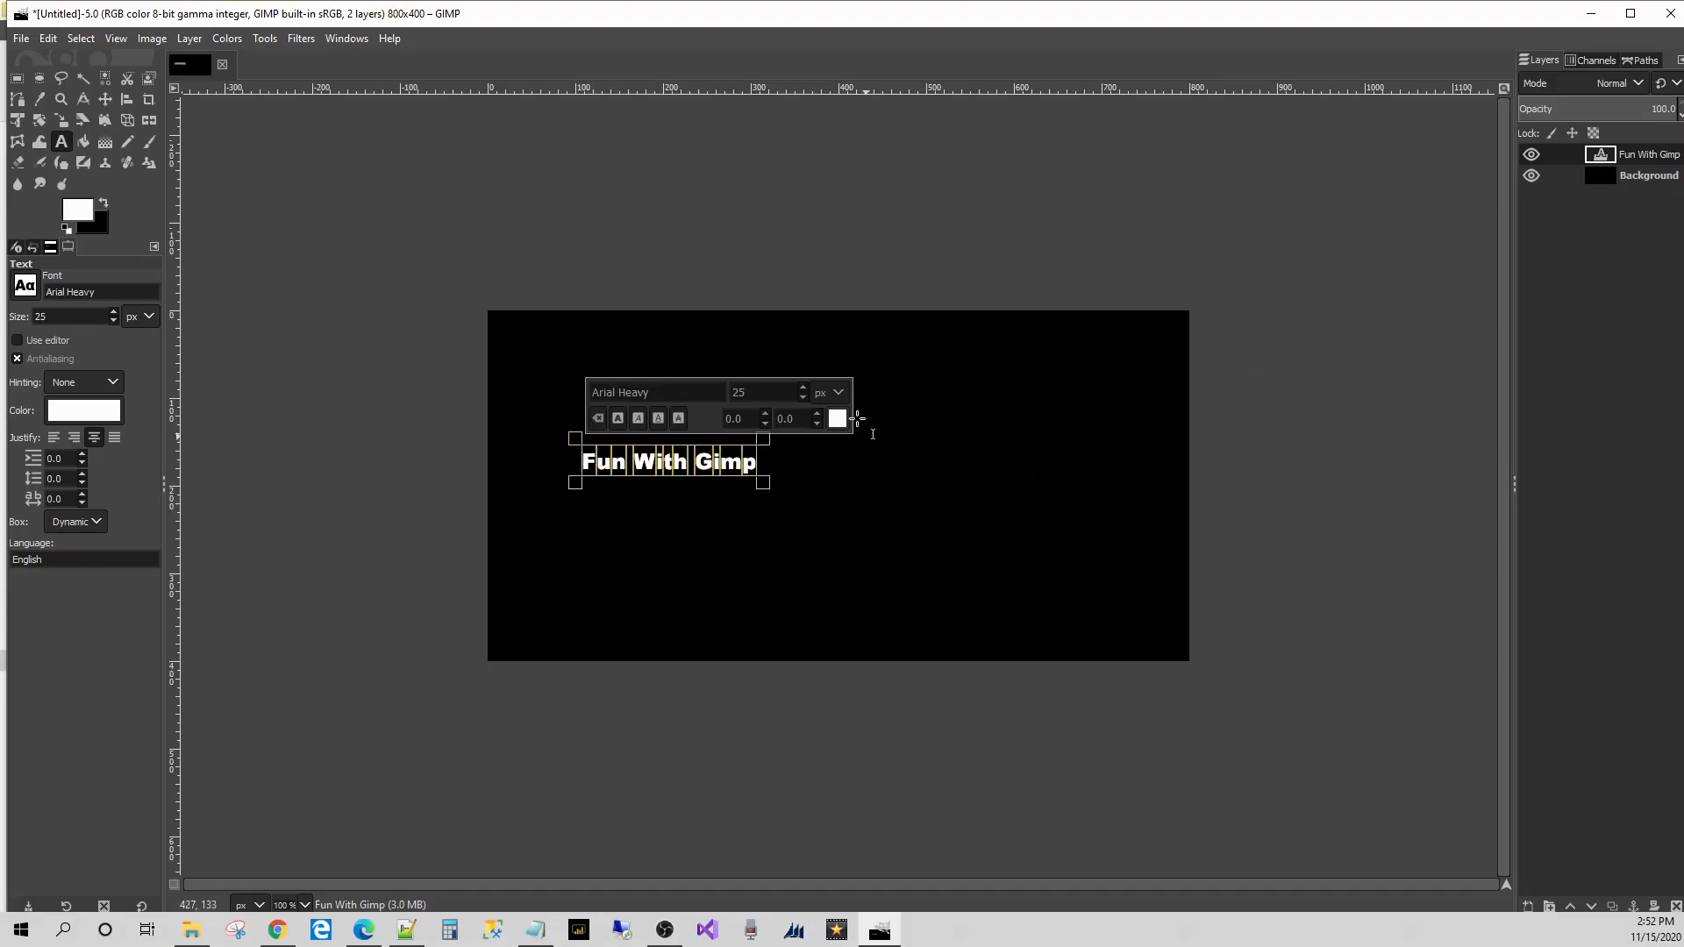
pyautogui.scroll(20, 802, 391)
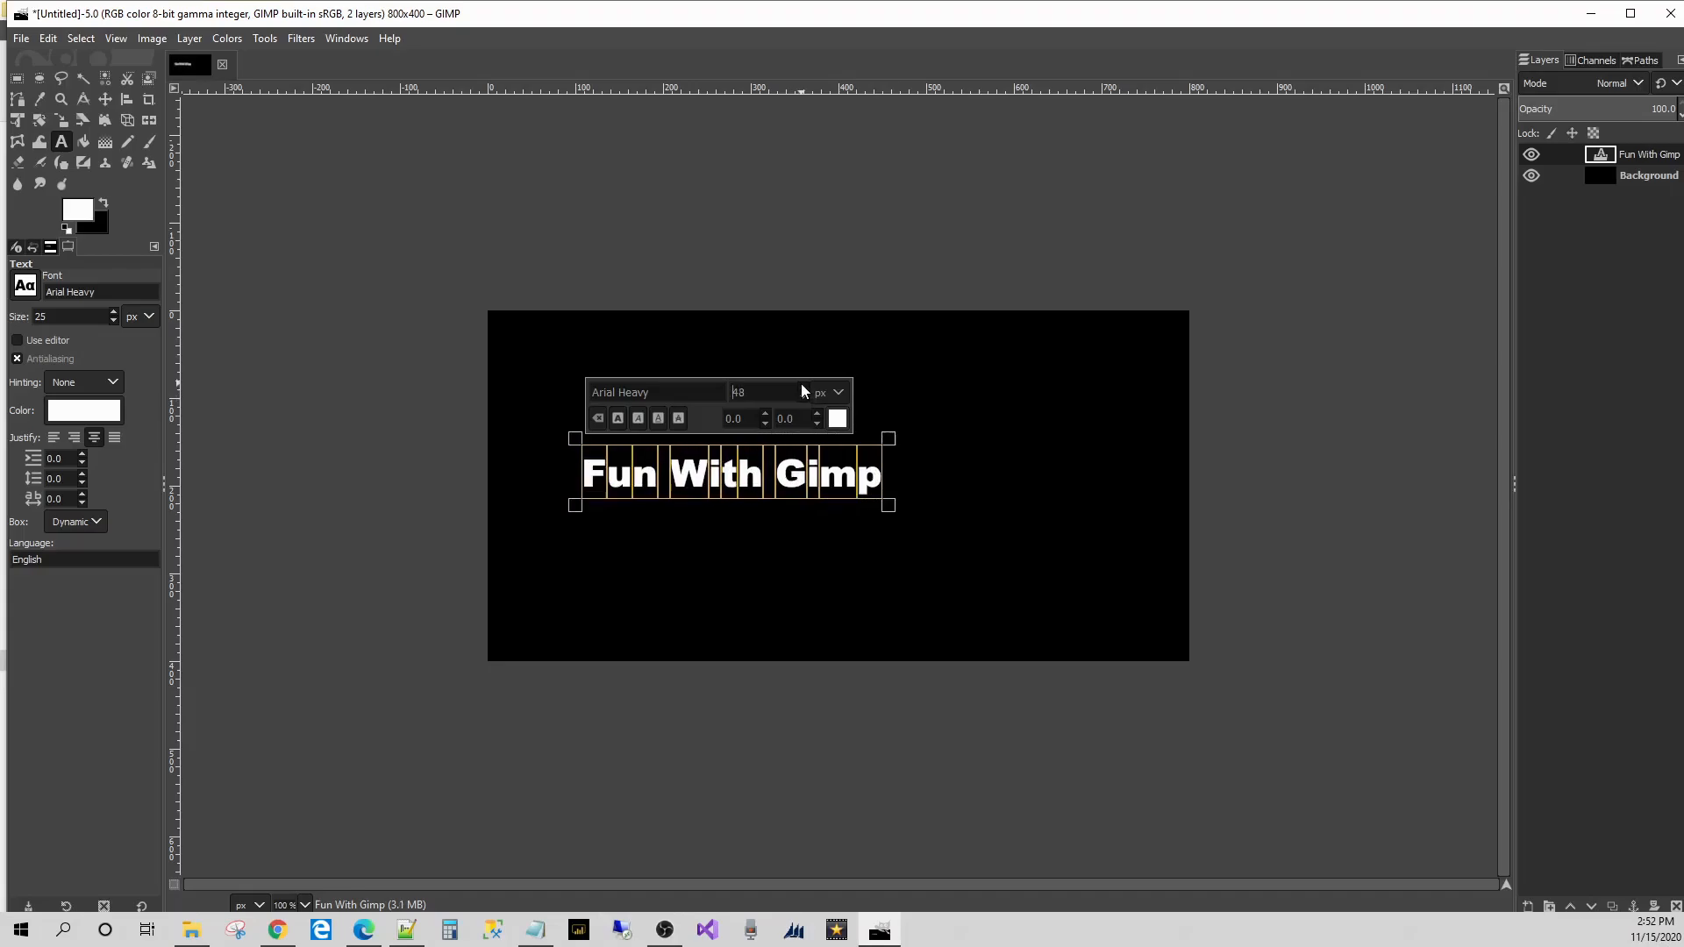
pyautogui.scroll(20, 801, 384)
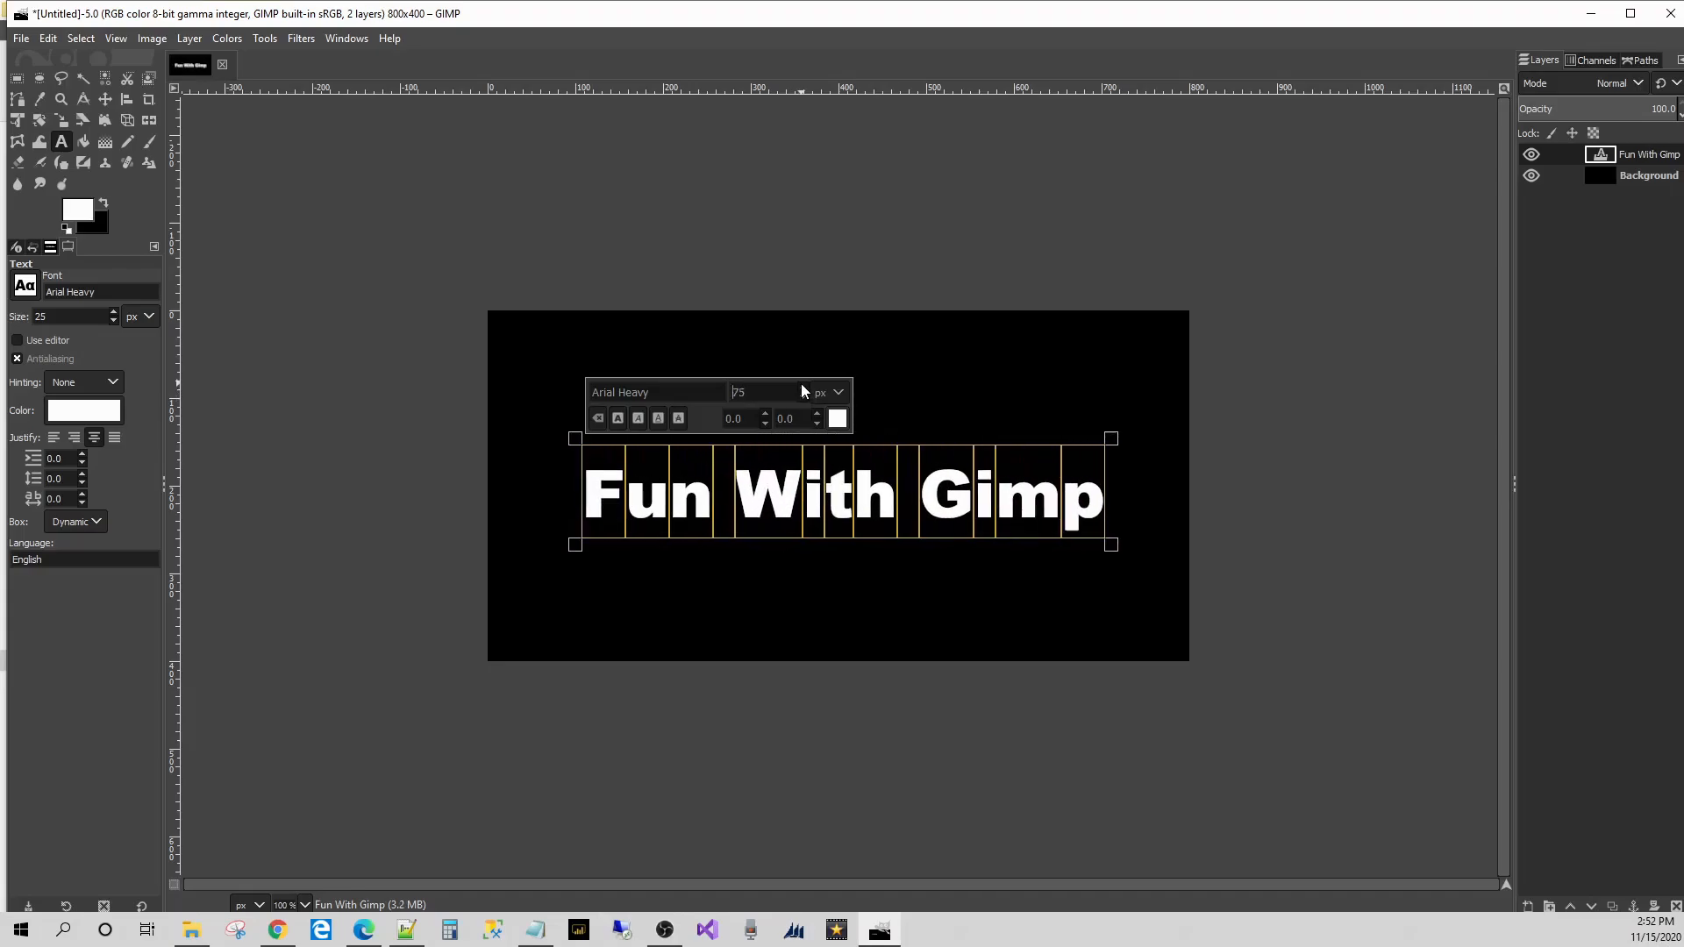
pyautogui.scroll(6, 801, 384)
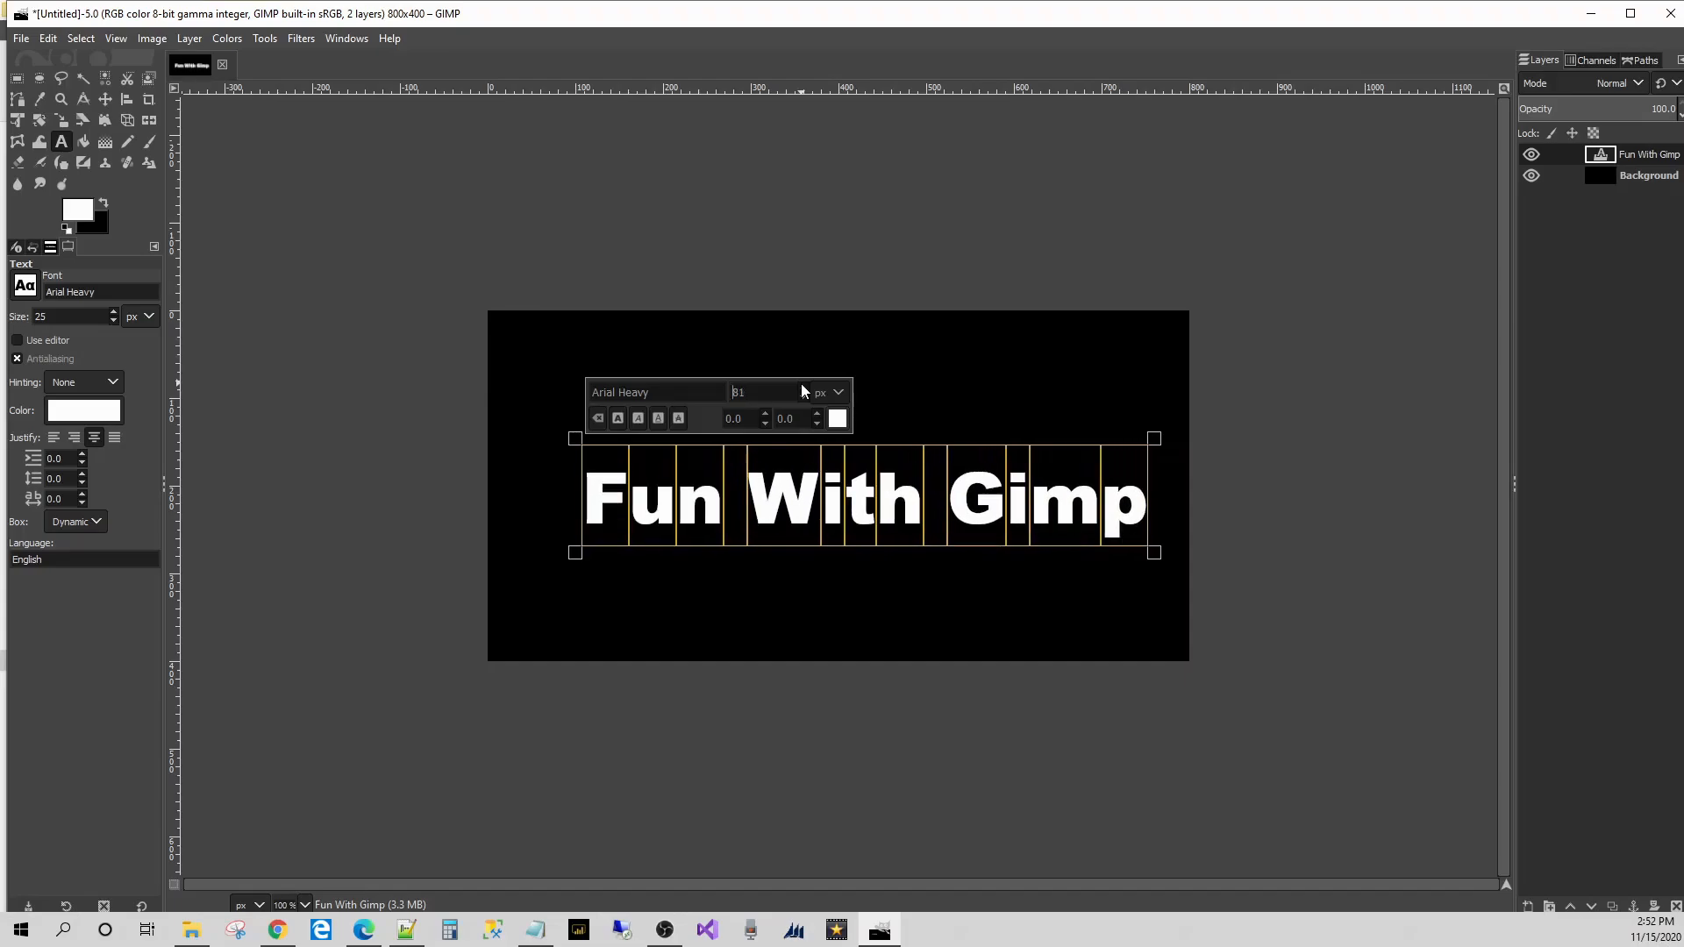
pyautogui.scroll(2, 803, 390)
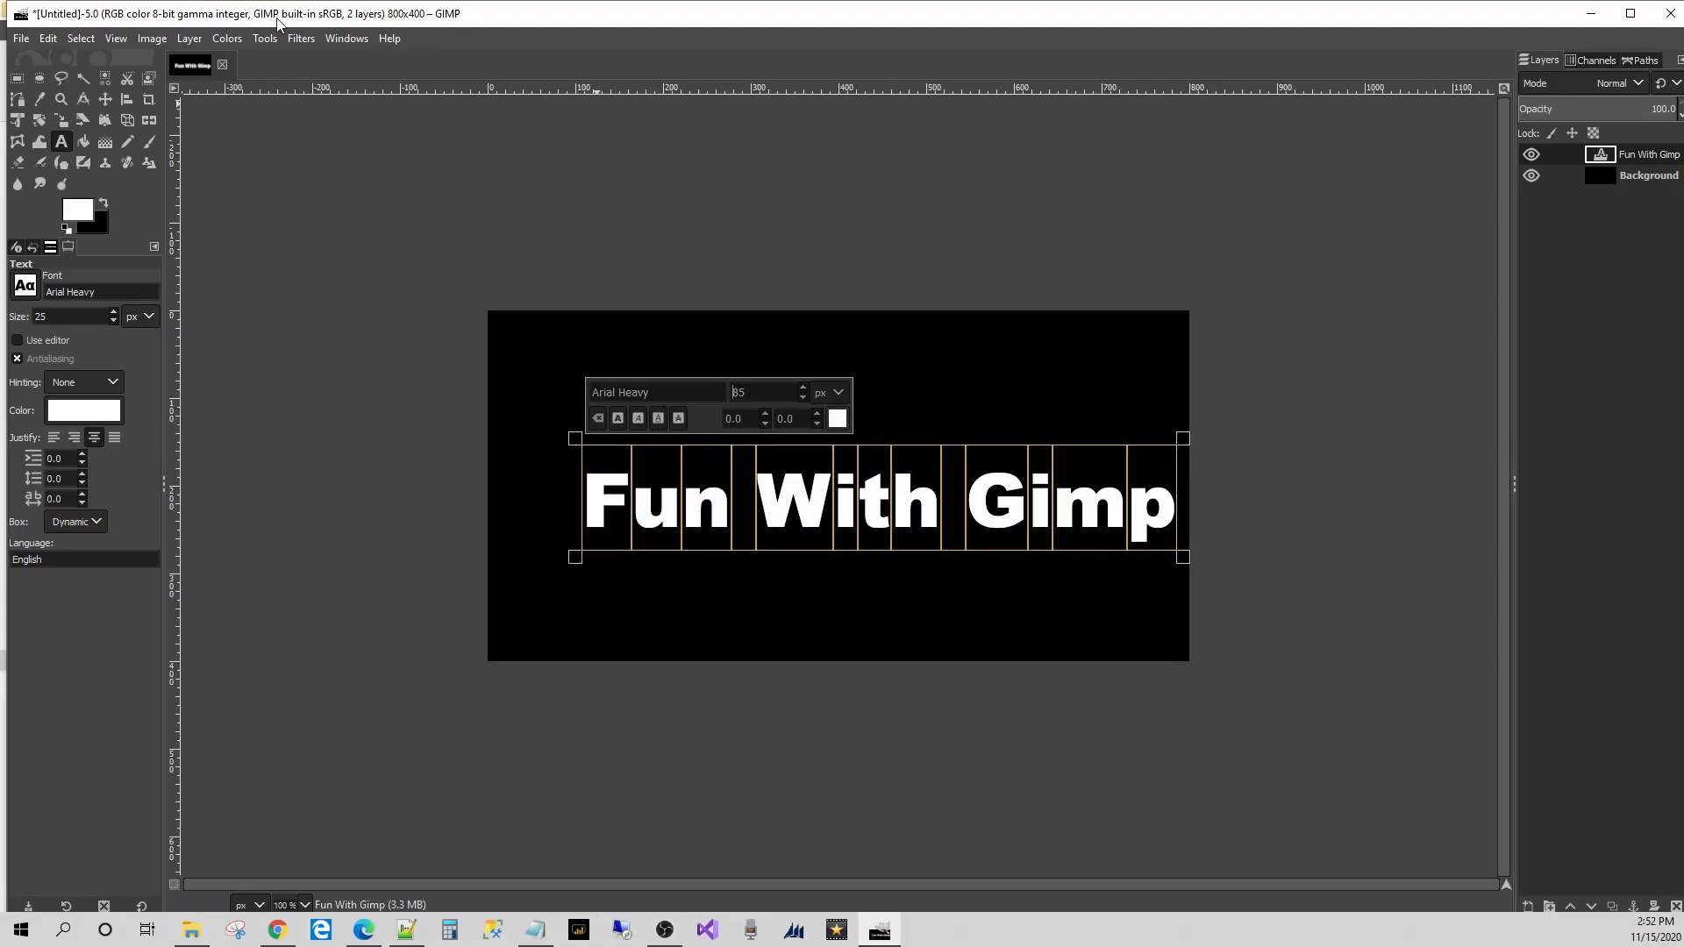
# - Move the text to about the middle of the canvas and merge its layer down into the background
pyautogui.click(99, 101)
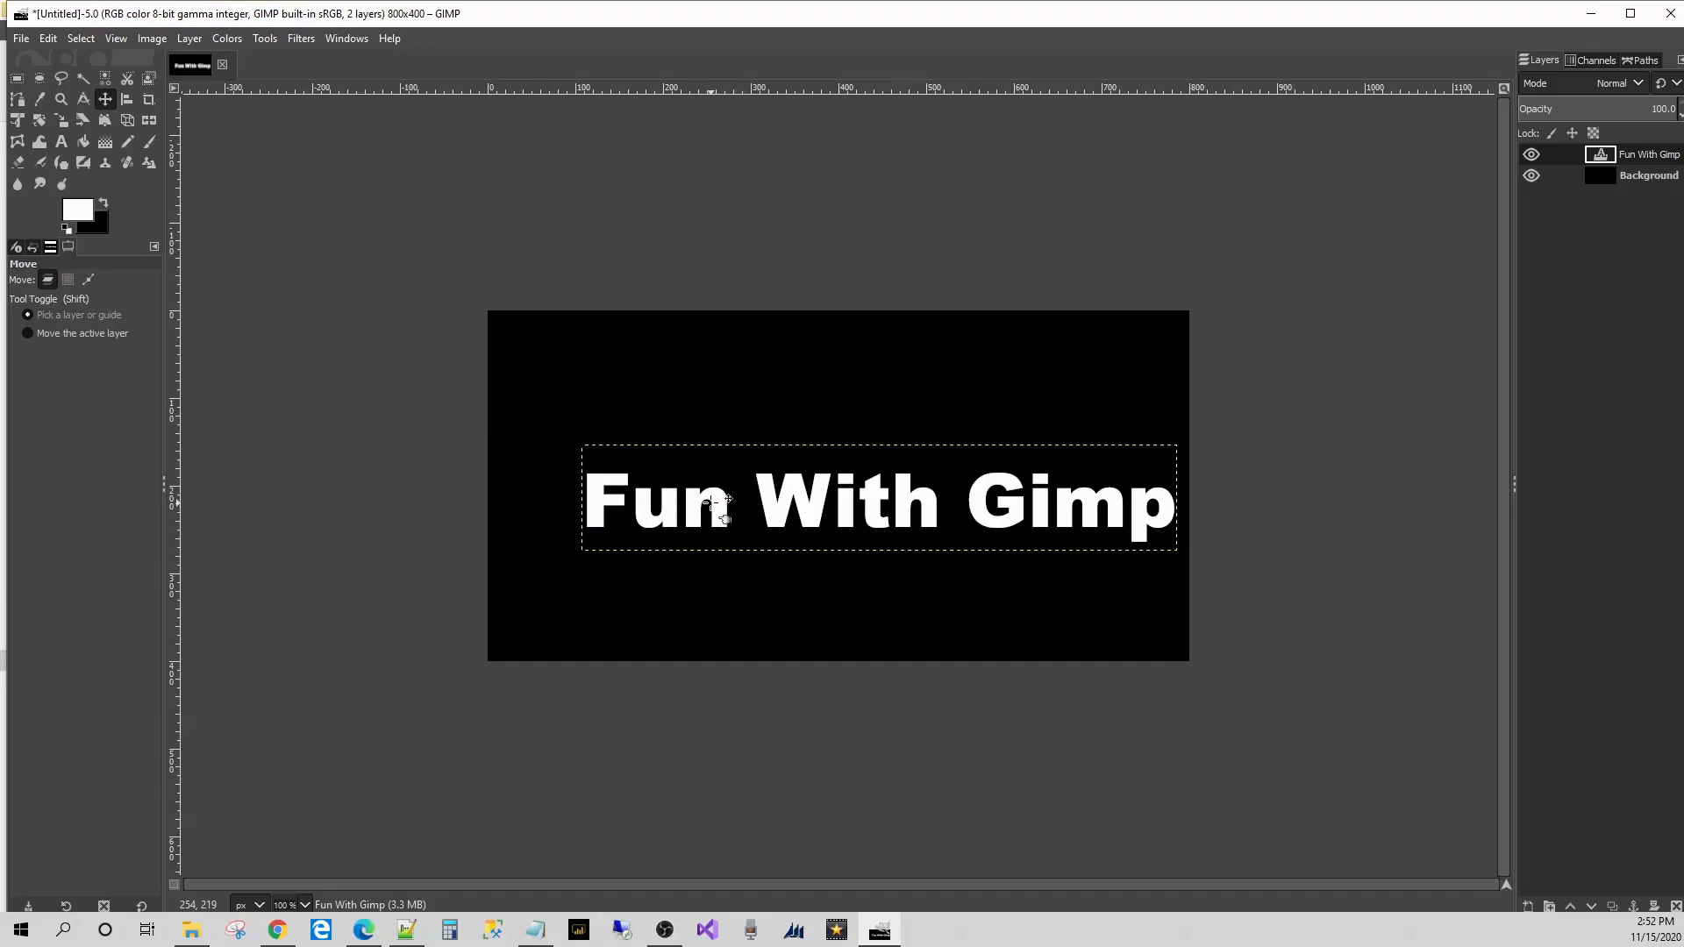
pyautogui.moveTo(717, 498); pyautogui.dragTo(685, 475)
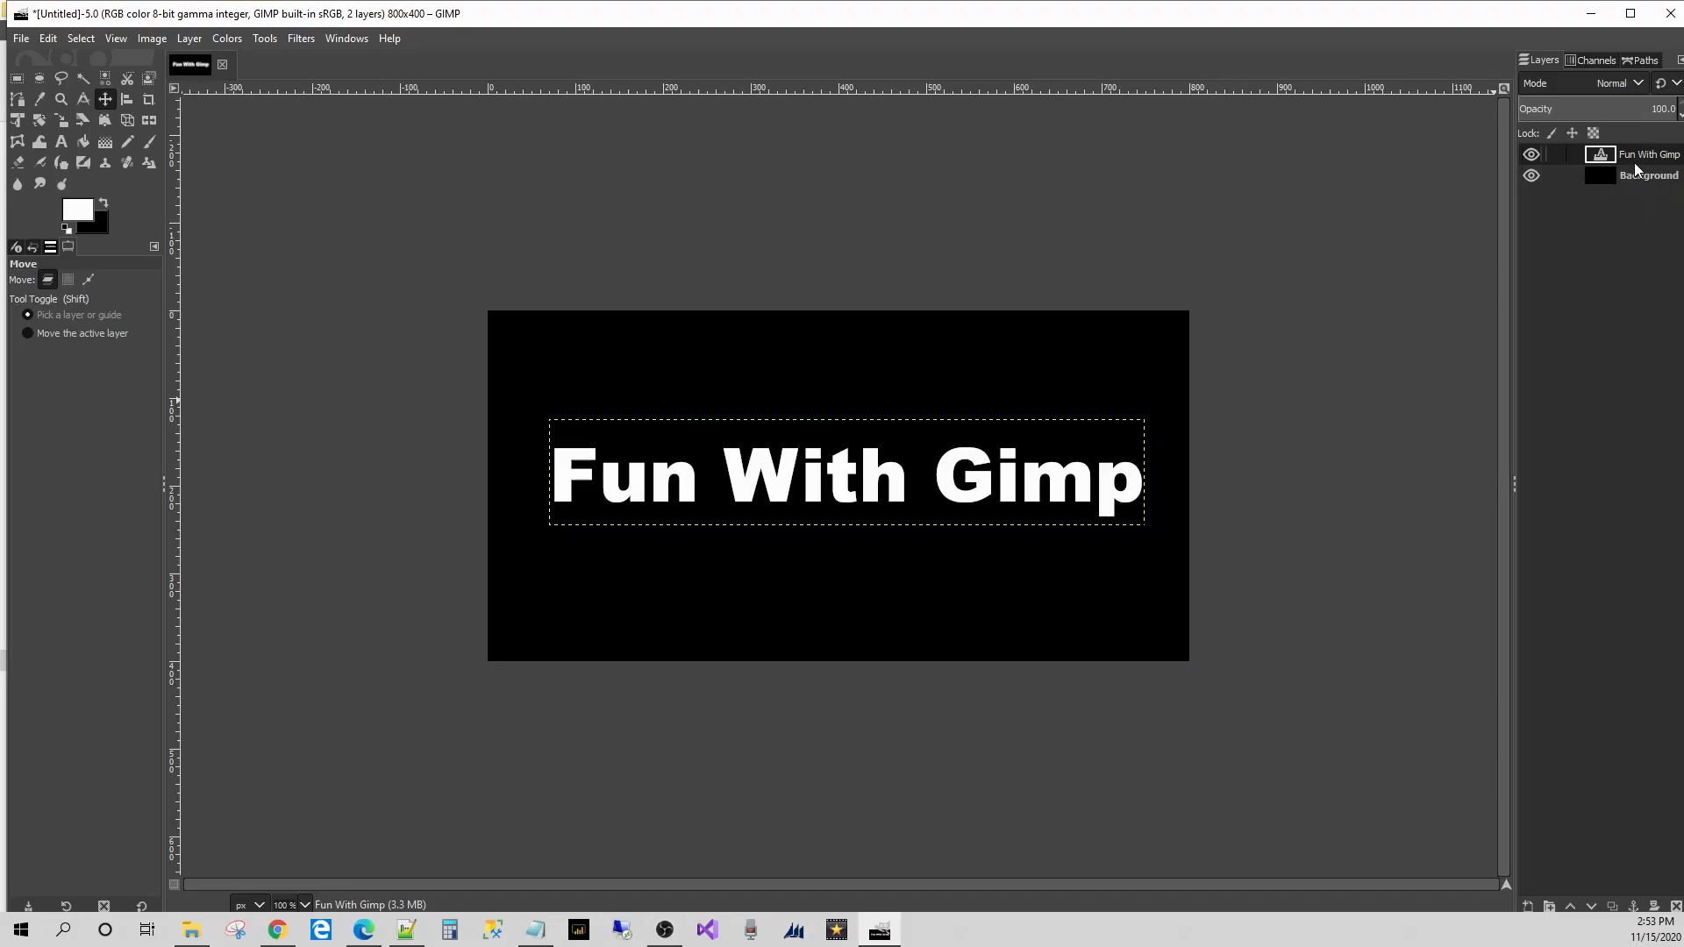
pyautogui.rightClick(1634, 161)
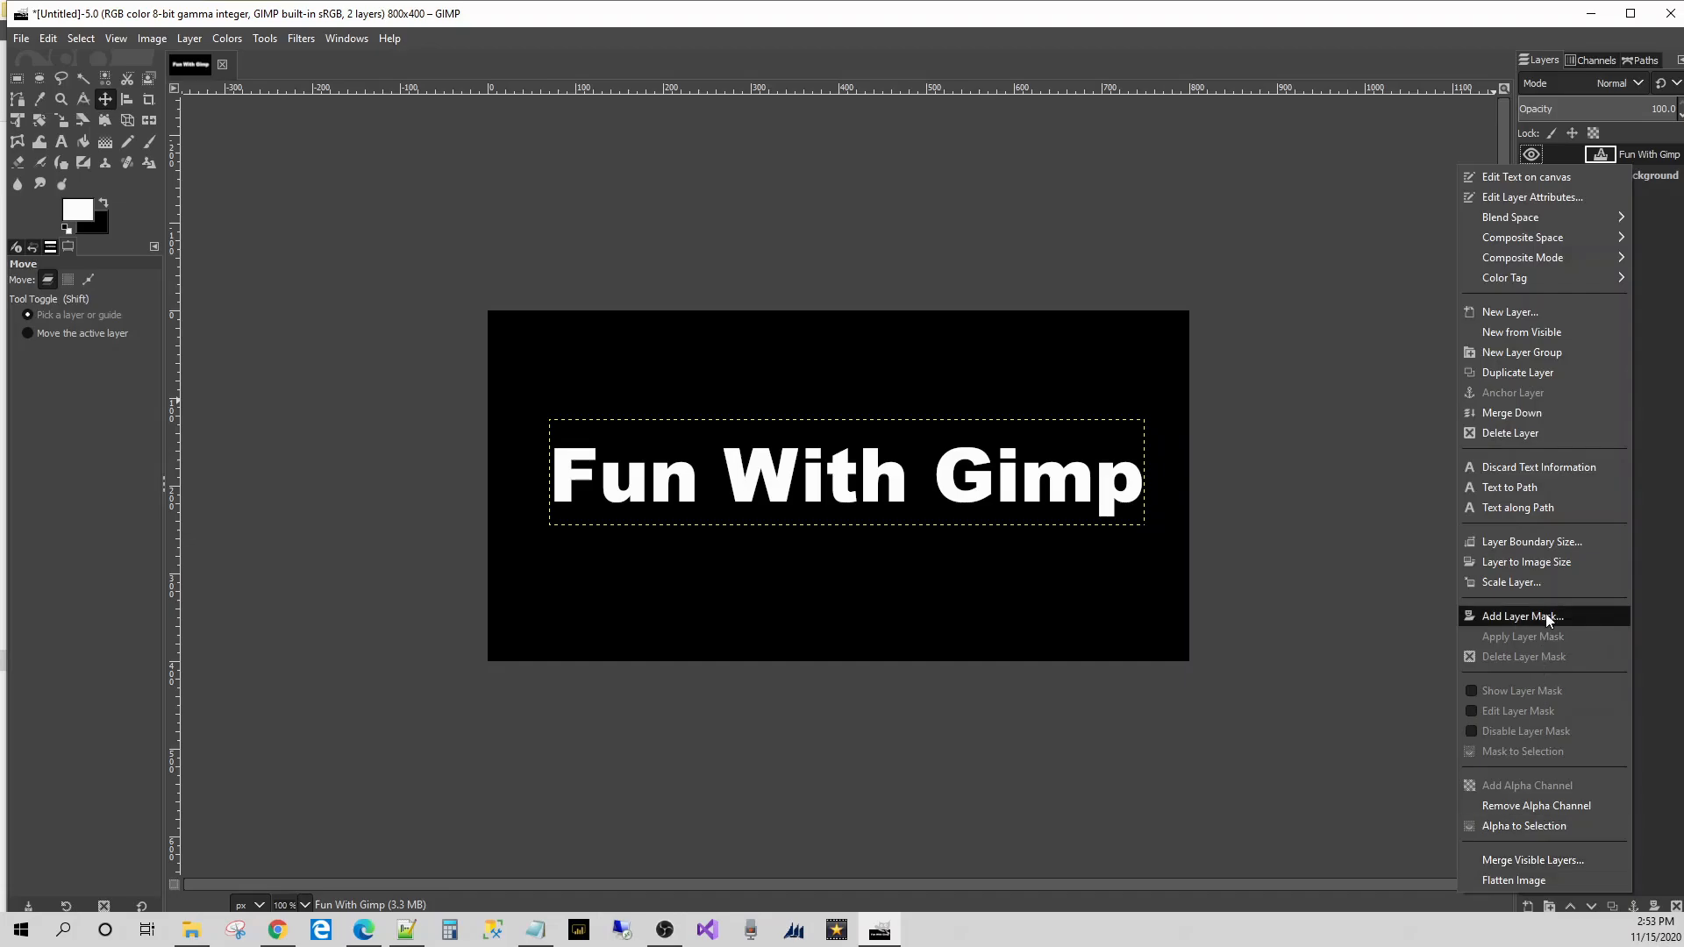
pyautogui.click(1639, 154)
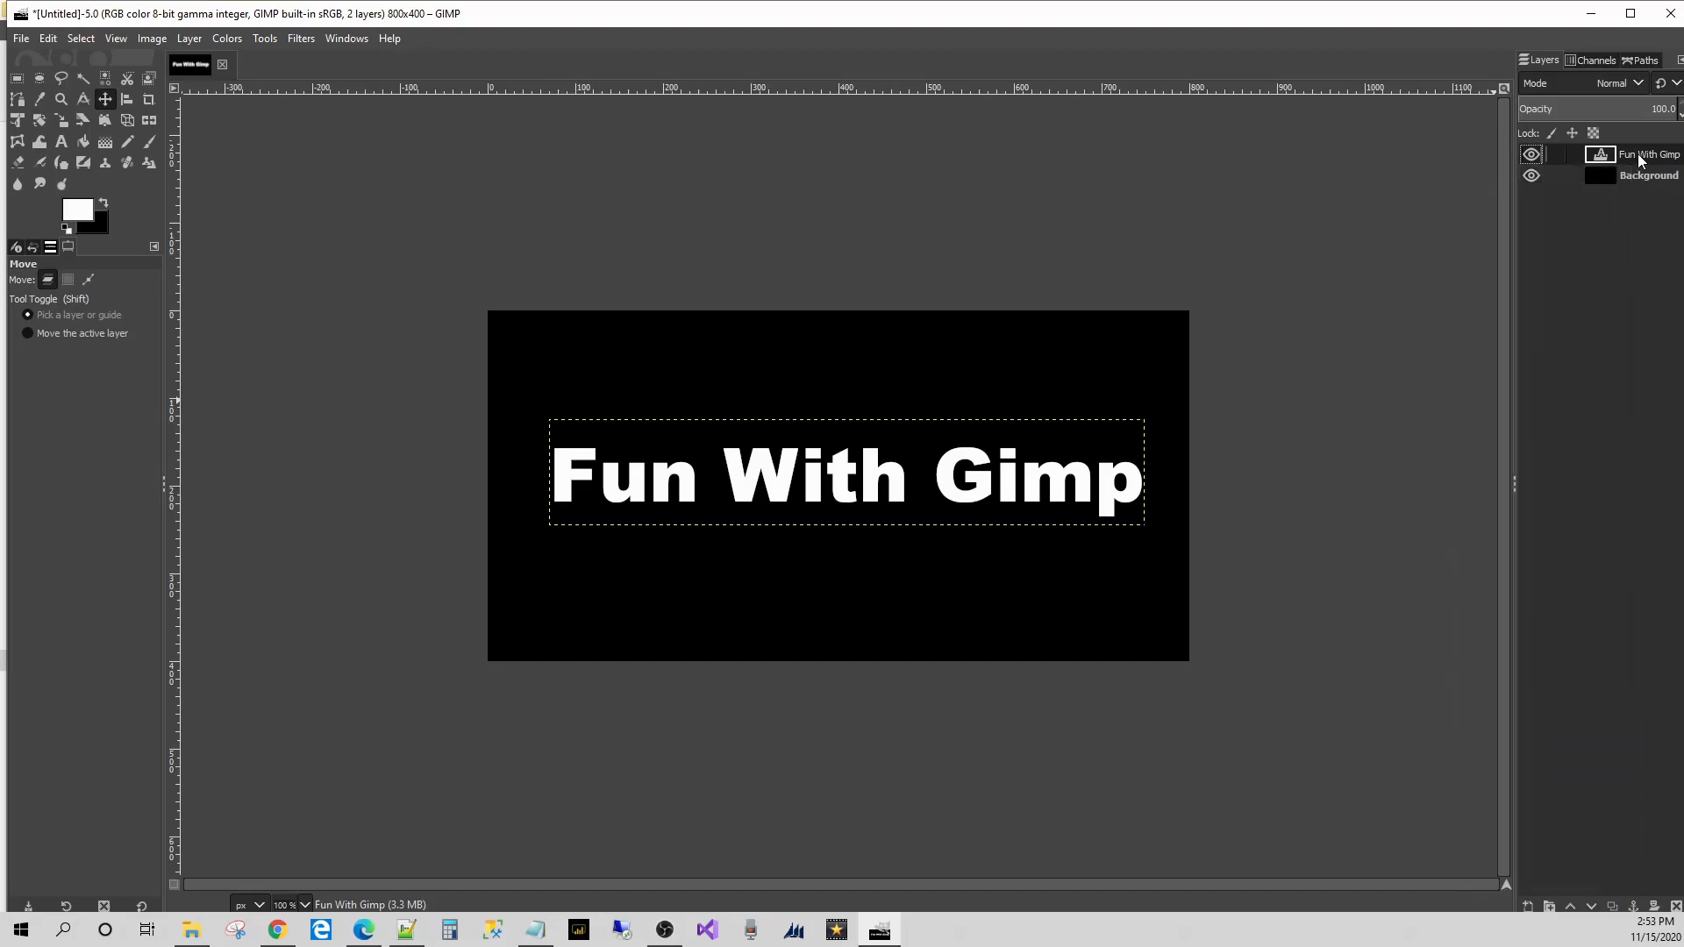
pyautogui.rightClick(1638, 154)
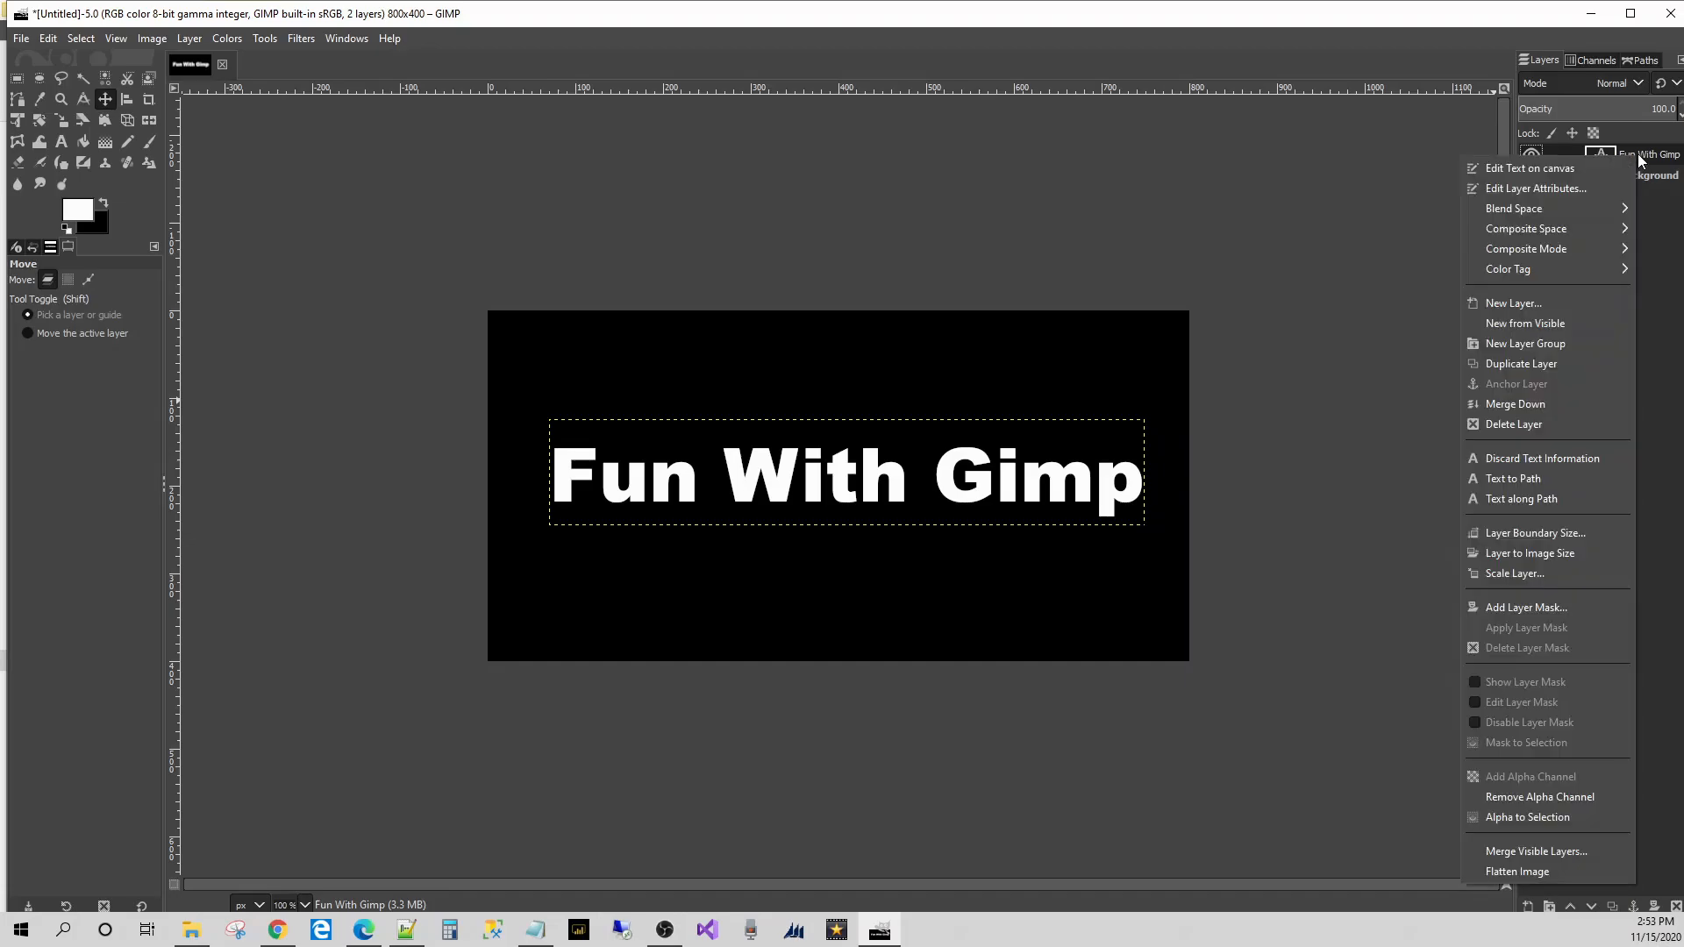
pyautogui.click(1530, 407)
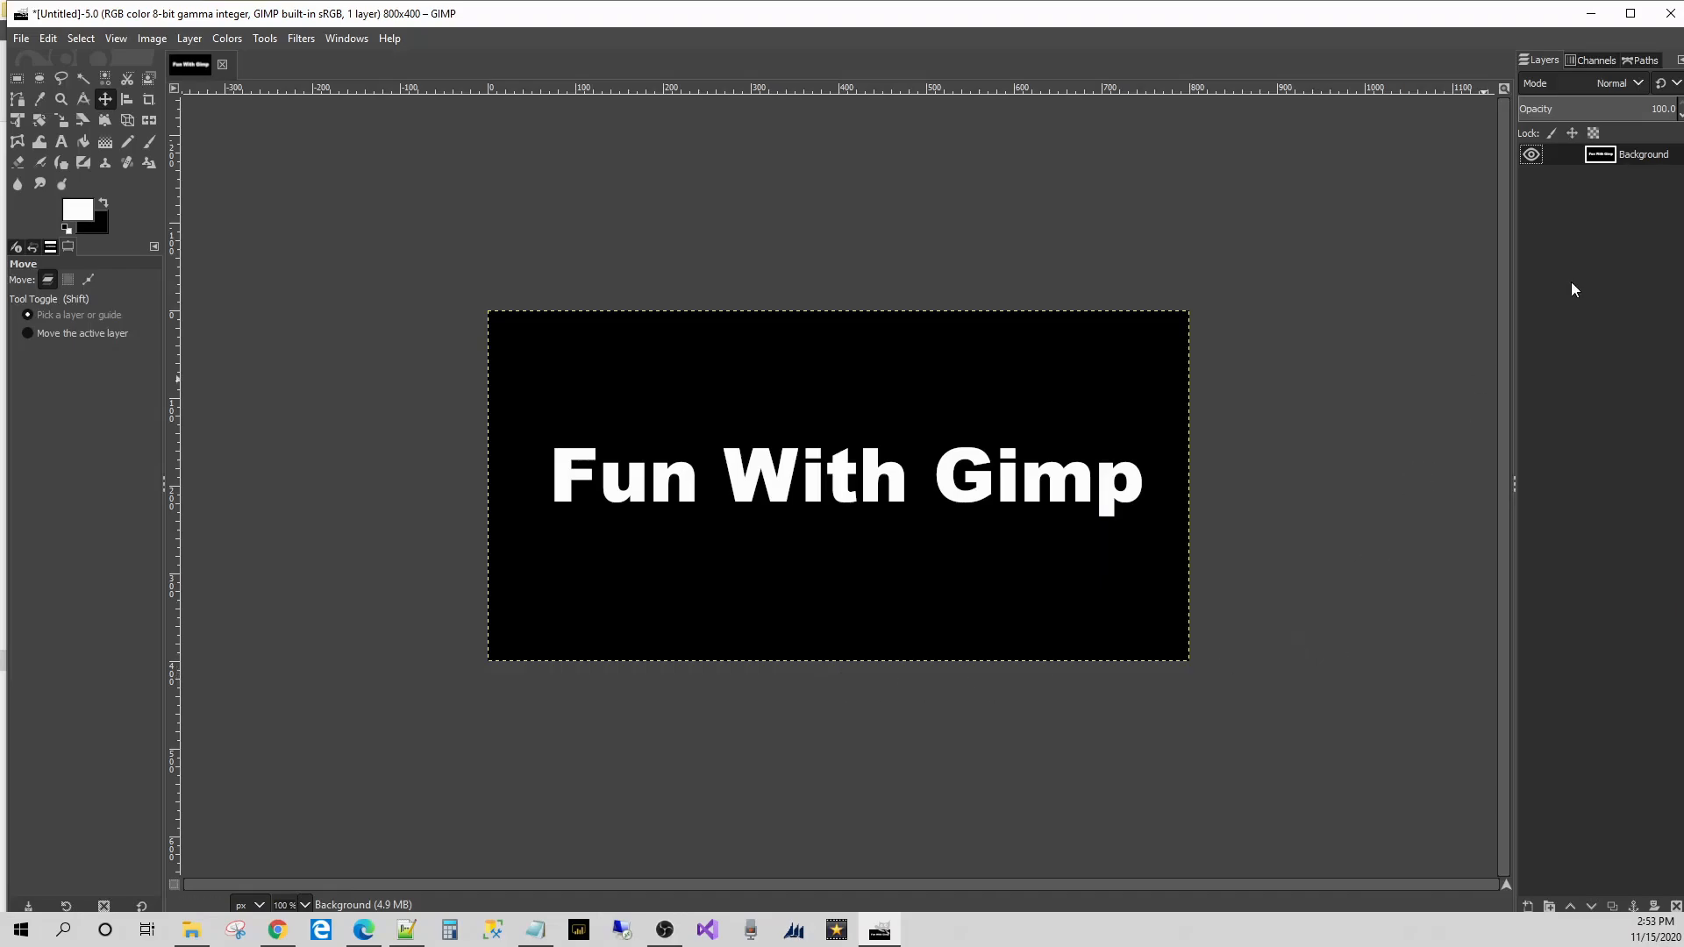
# - Rename the merged background layer to "template"
pyautogui.doubleClick(1655, 156)
pyautogui.write('template')
pyautogui.press('Return')
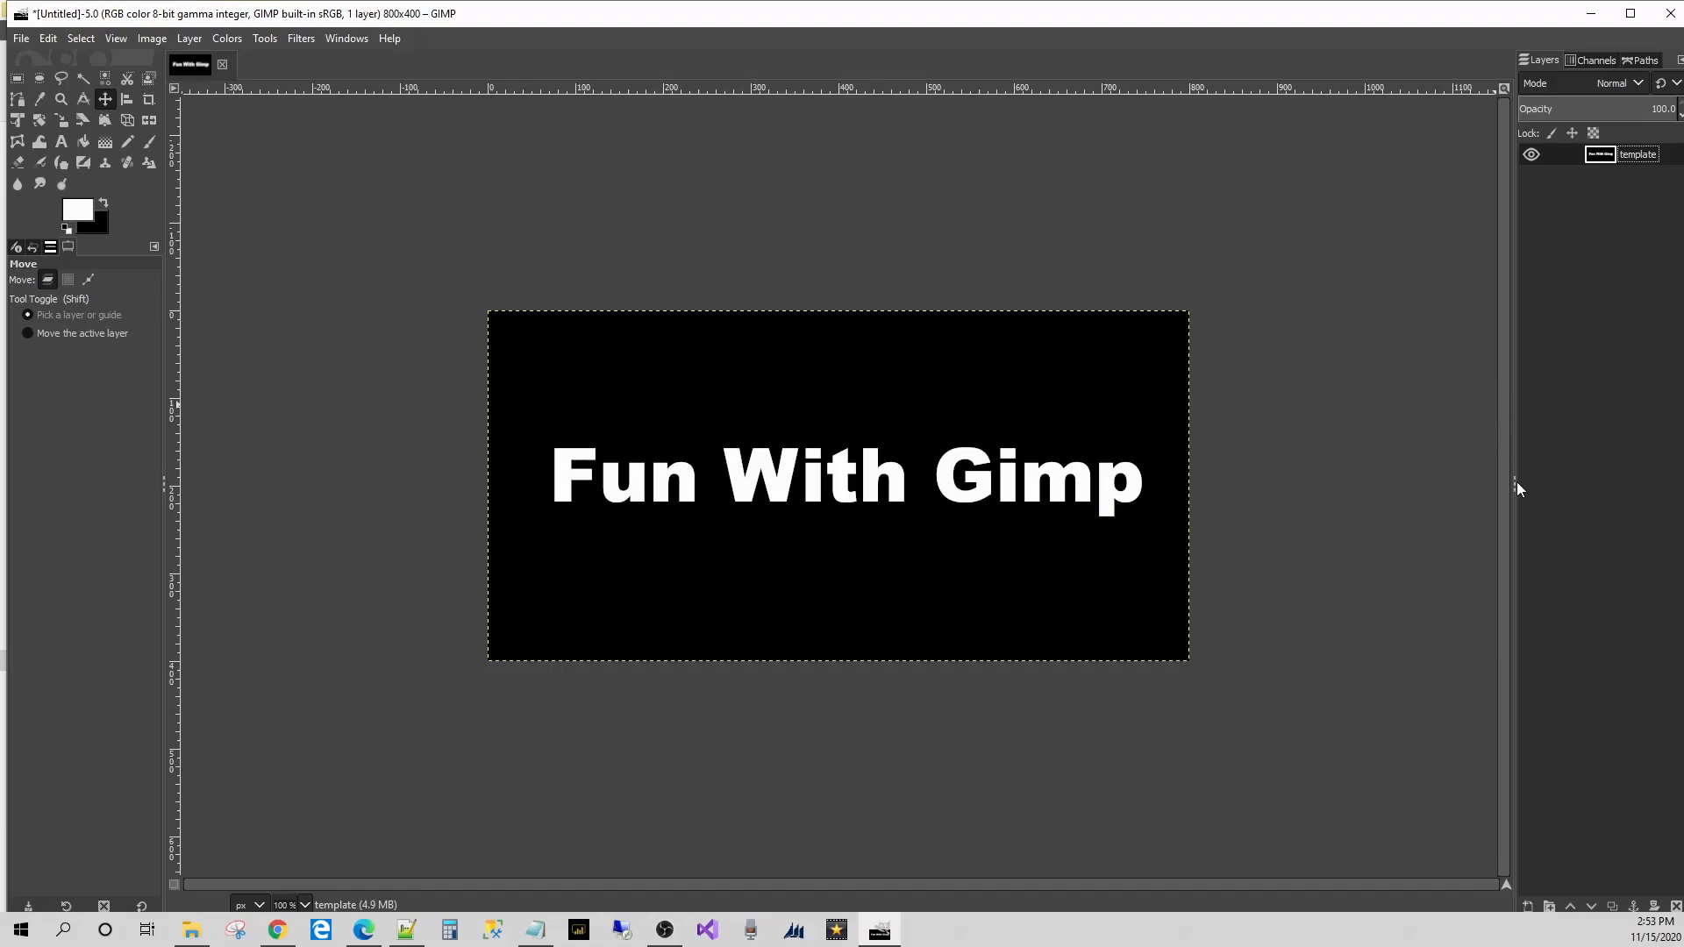
# - Duplicate the template layer in a widened layer list and hide both the copy and the original
pyautogui.moveTo(1514, 482); pyautogui.dragTo(1299, 467)
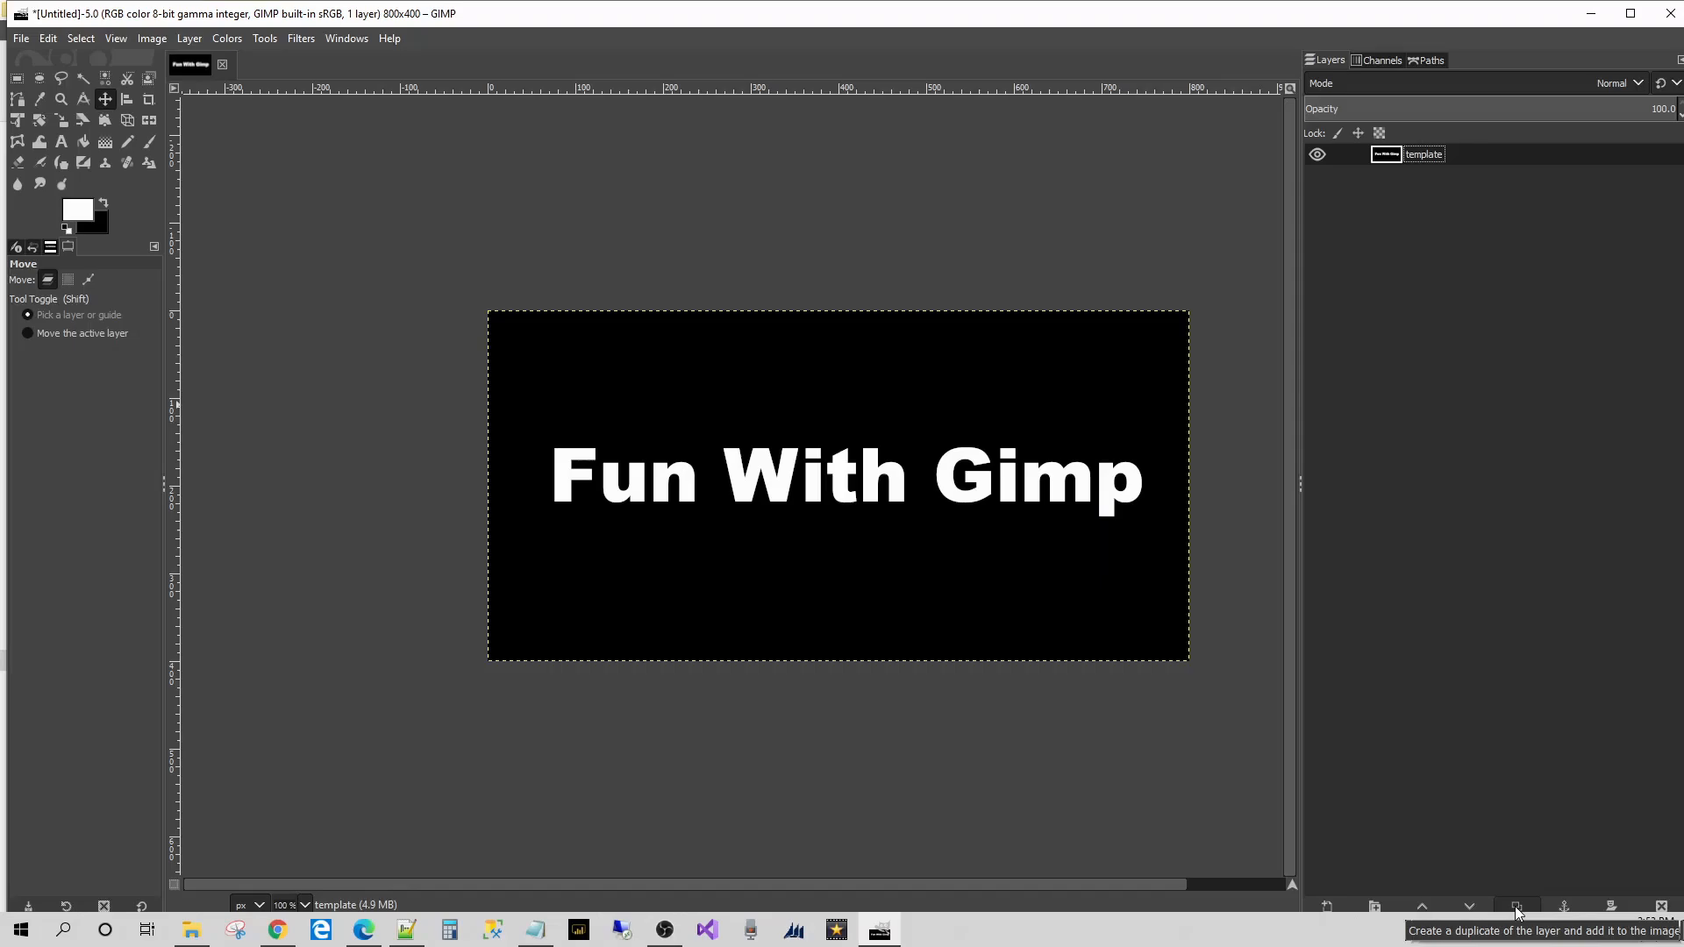
pyautogui.click(192, 42)
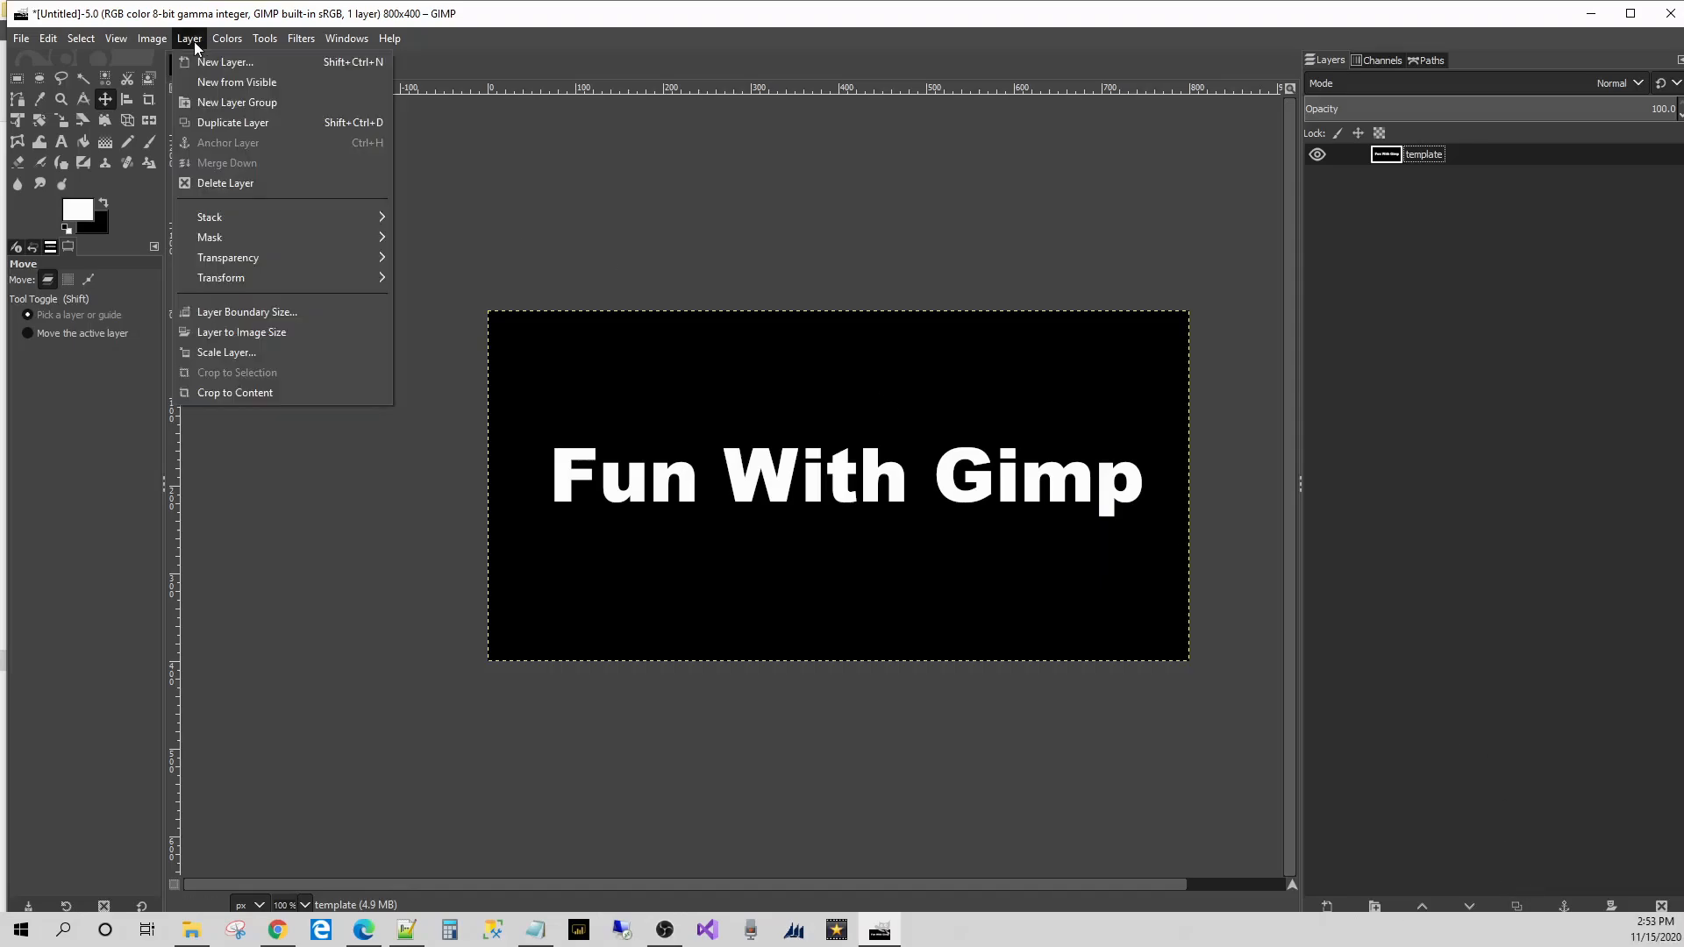
pyautogui.click(229, 123)
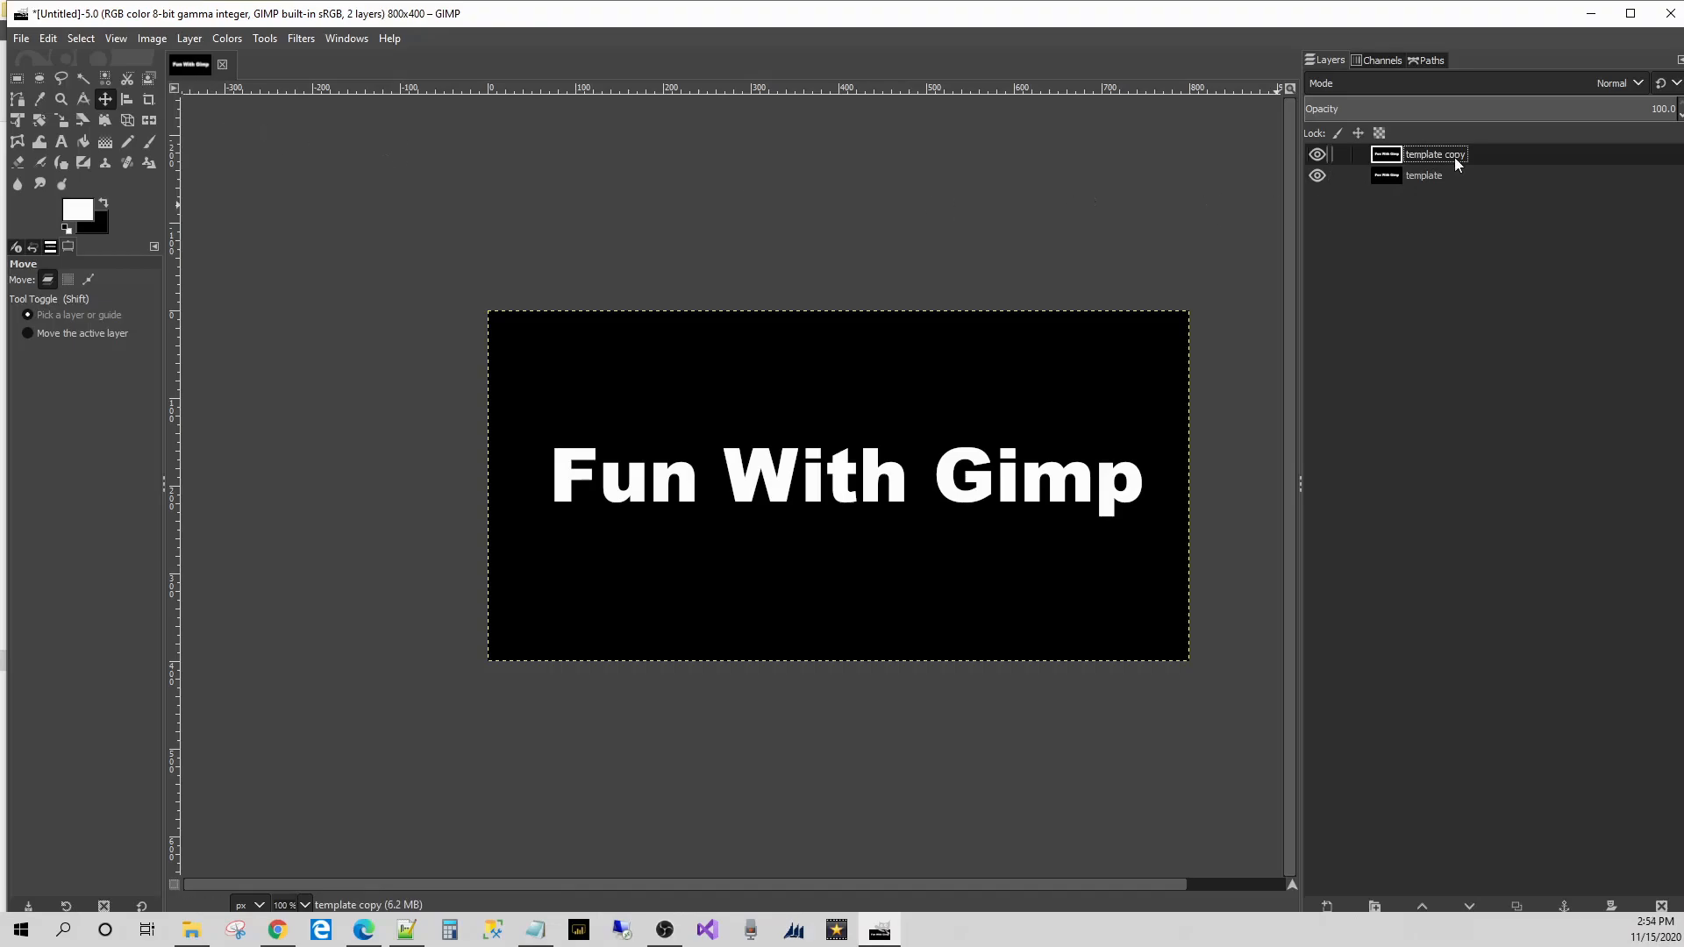
pyautogui.click(1318, 154)
pyautogui.click(1317, 175)
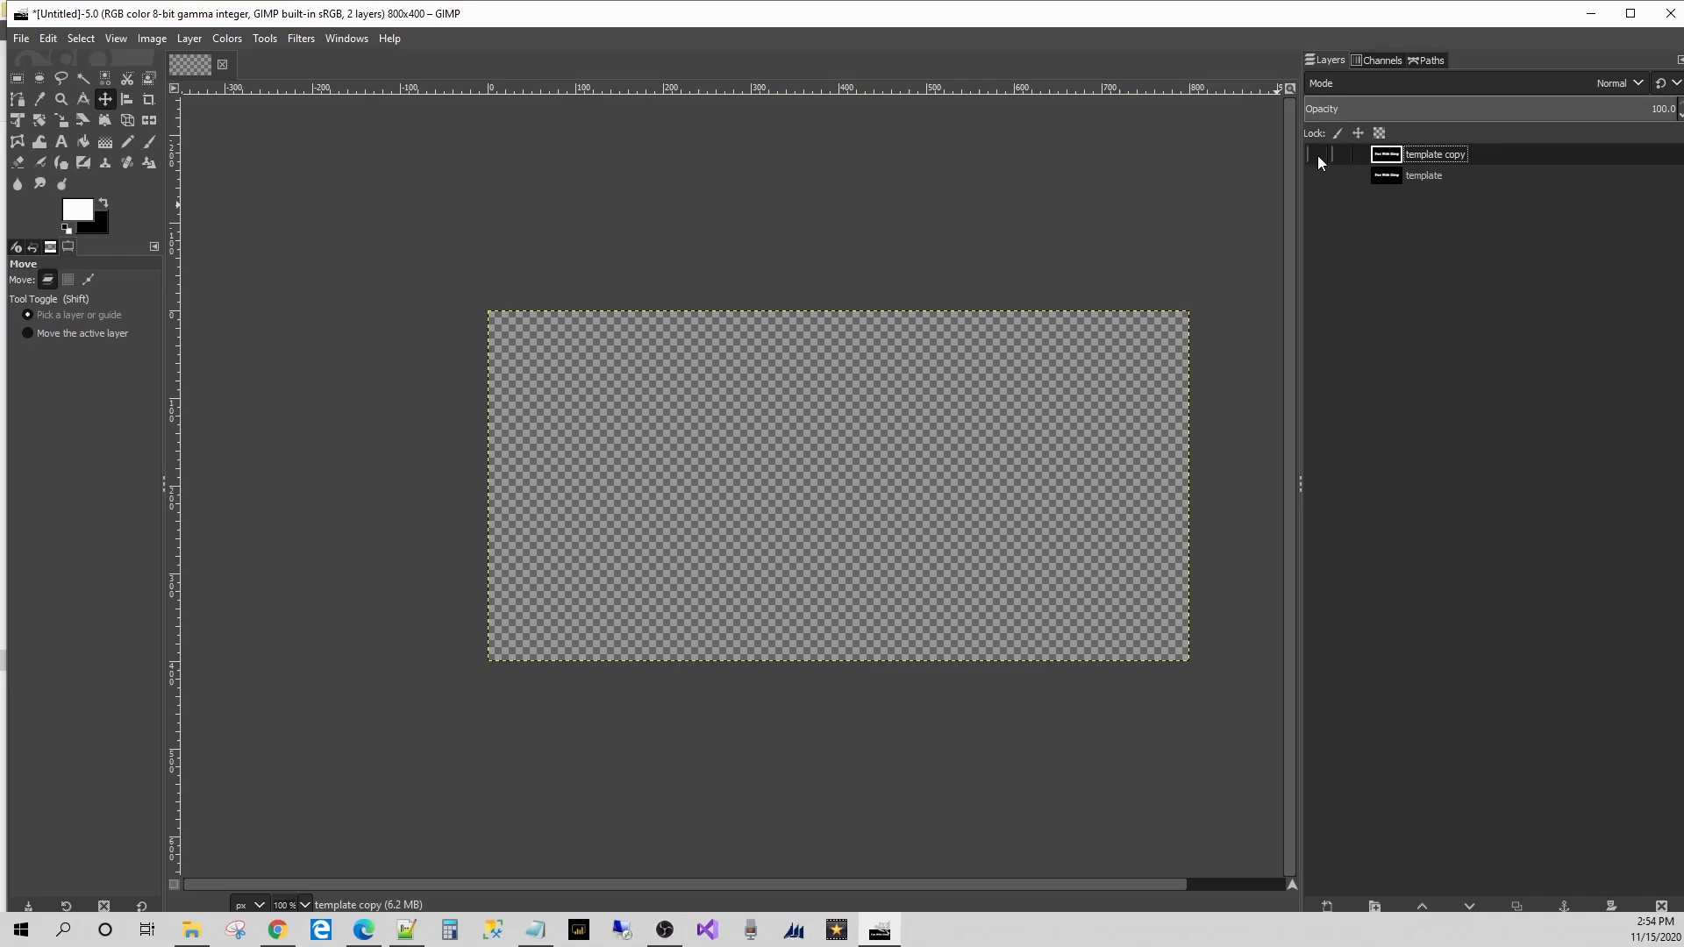
# - Show both the template copy and the template layer, and rename the copy "frame1"
pyautogui.click(1318, 154)
pyautogui.click(1317, 176)
pyautogui.doubleClick(1432, 158)
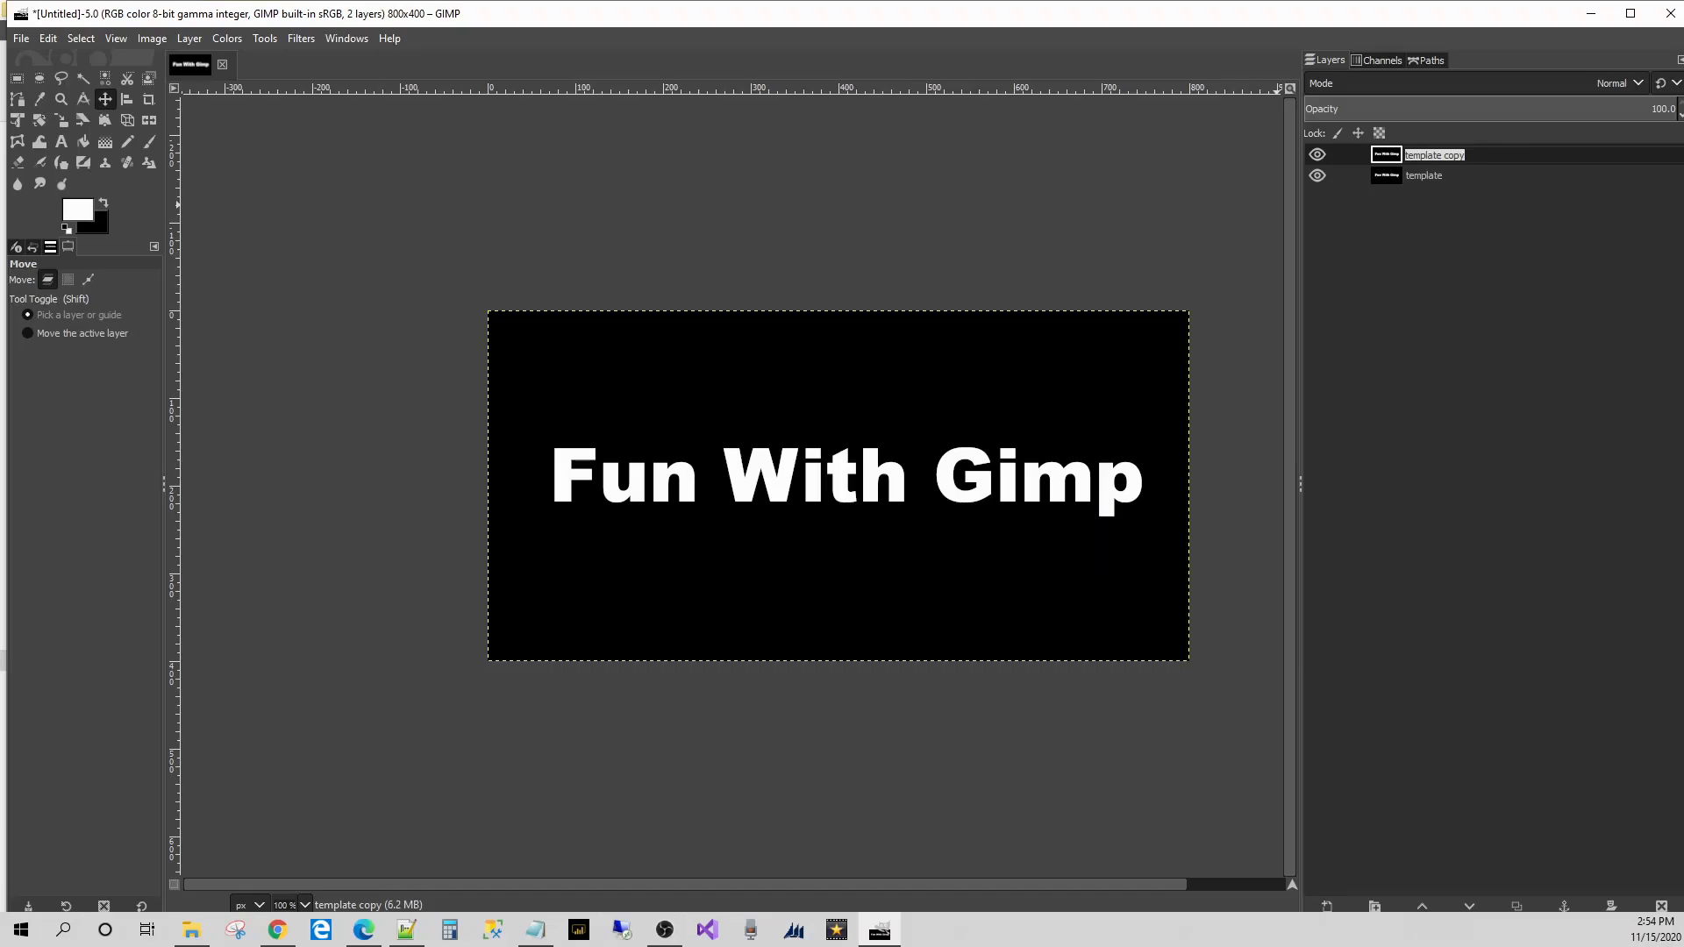
pyautogui.write('frame1')
pyautogui.press('Return')
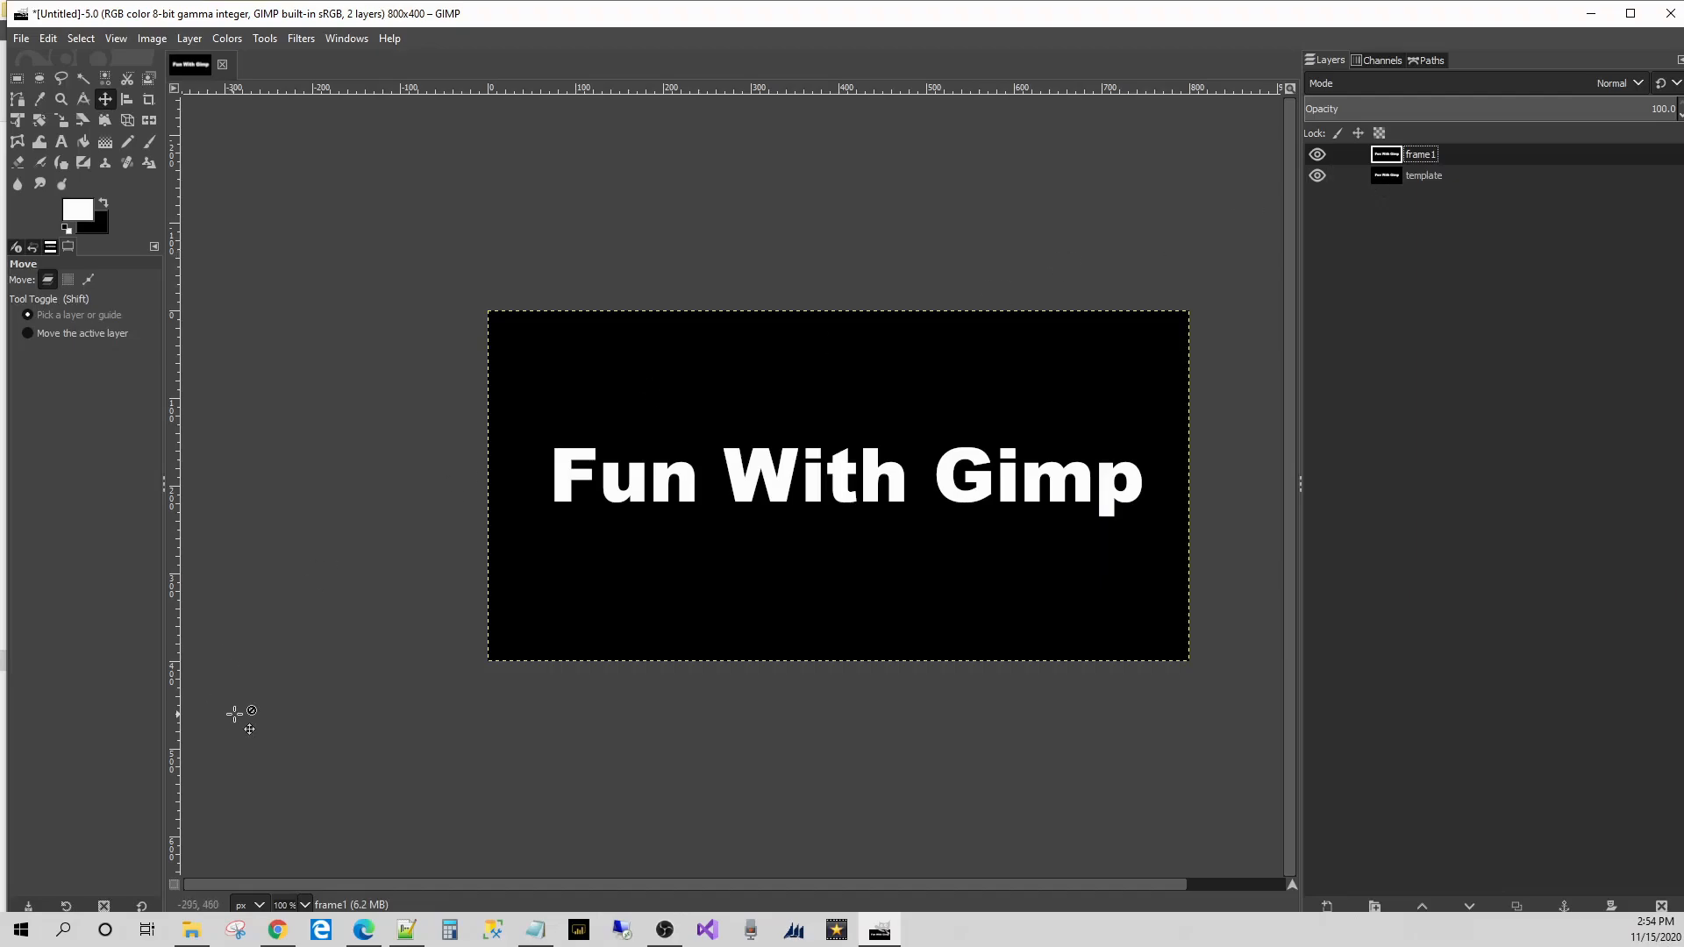
# - Activate the Gradient tool with a linear shape and set the background colour to dark gold (a48a02)
pyautogui.click(106, 145)
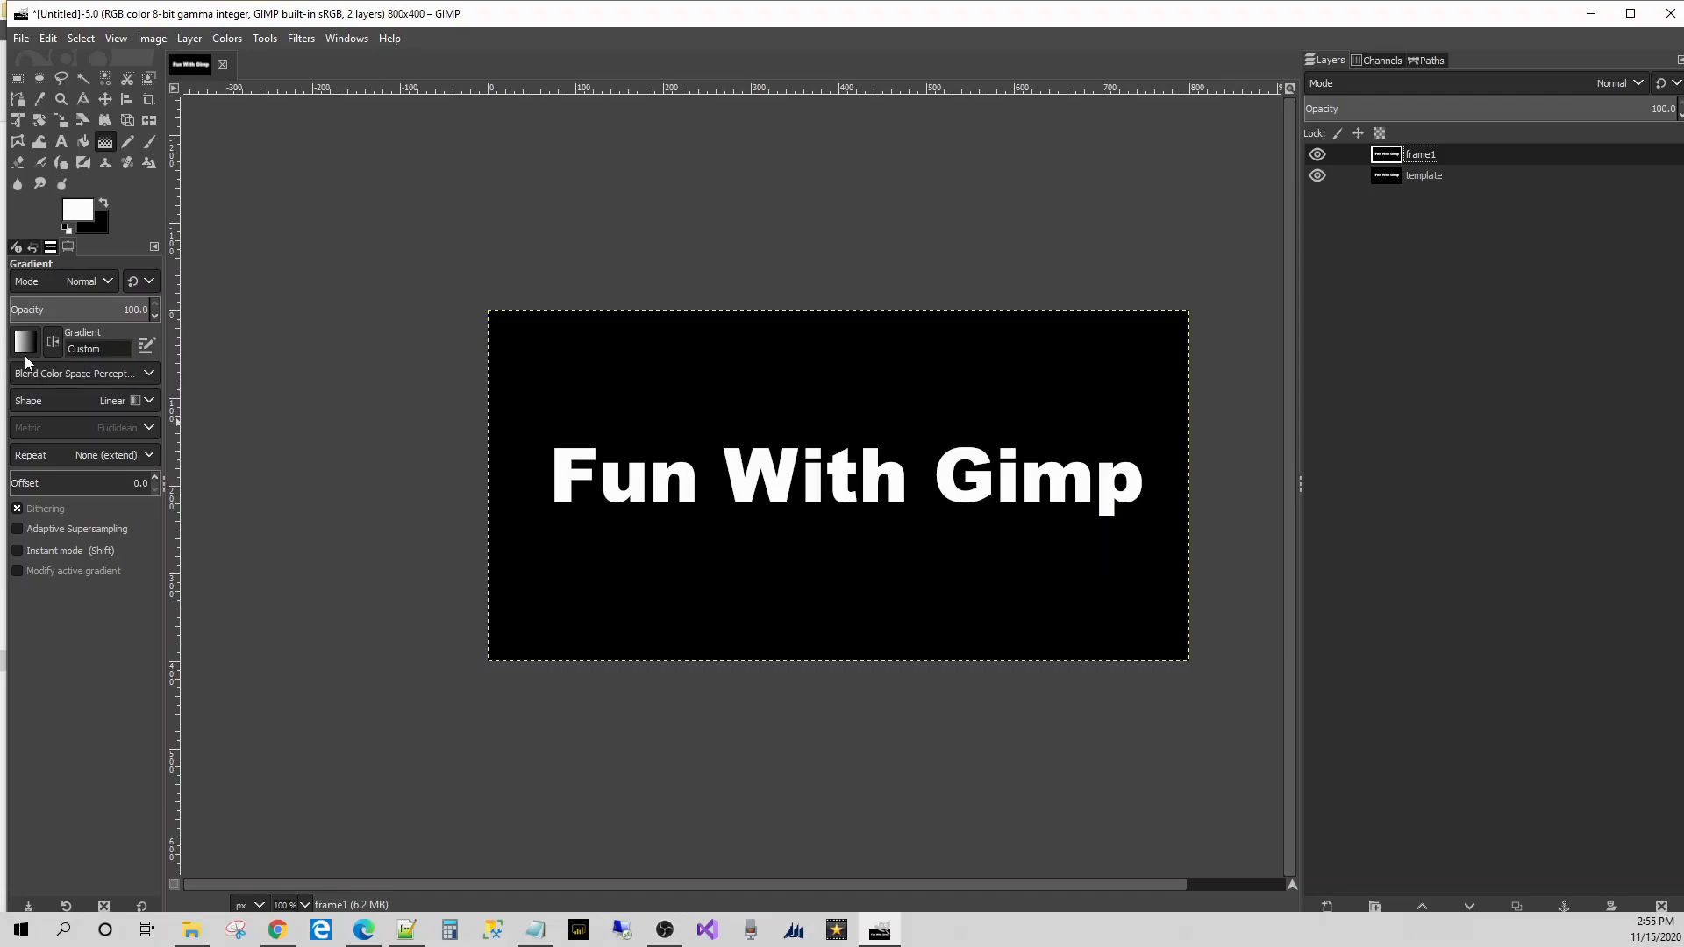
pyautogui.click(150, 402)
pyautogui.click(152, 405)
pyautogui.click(102, 226)
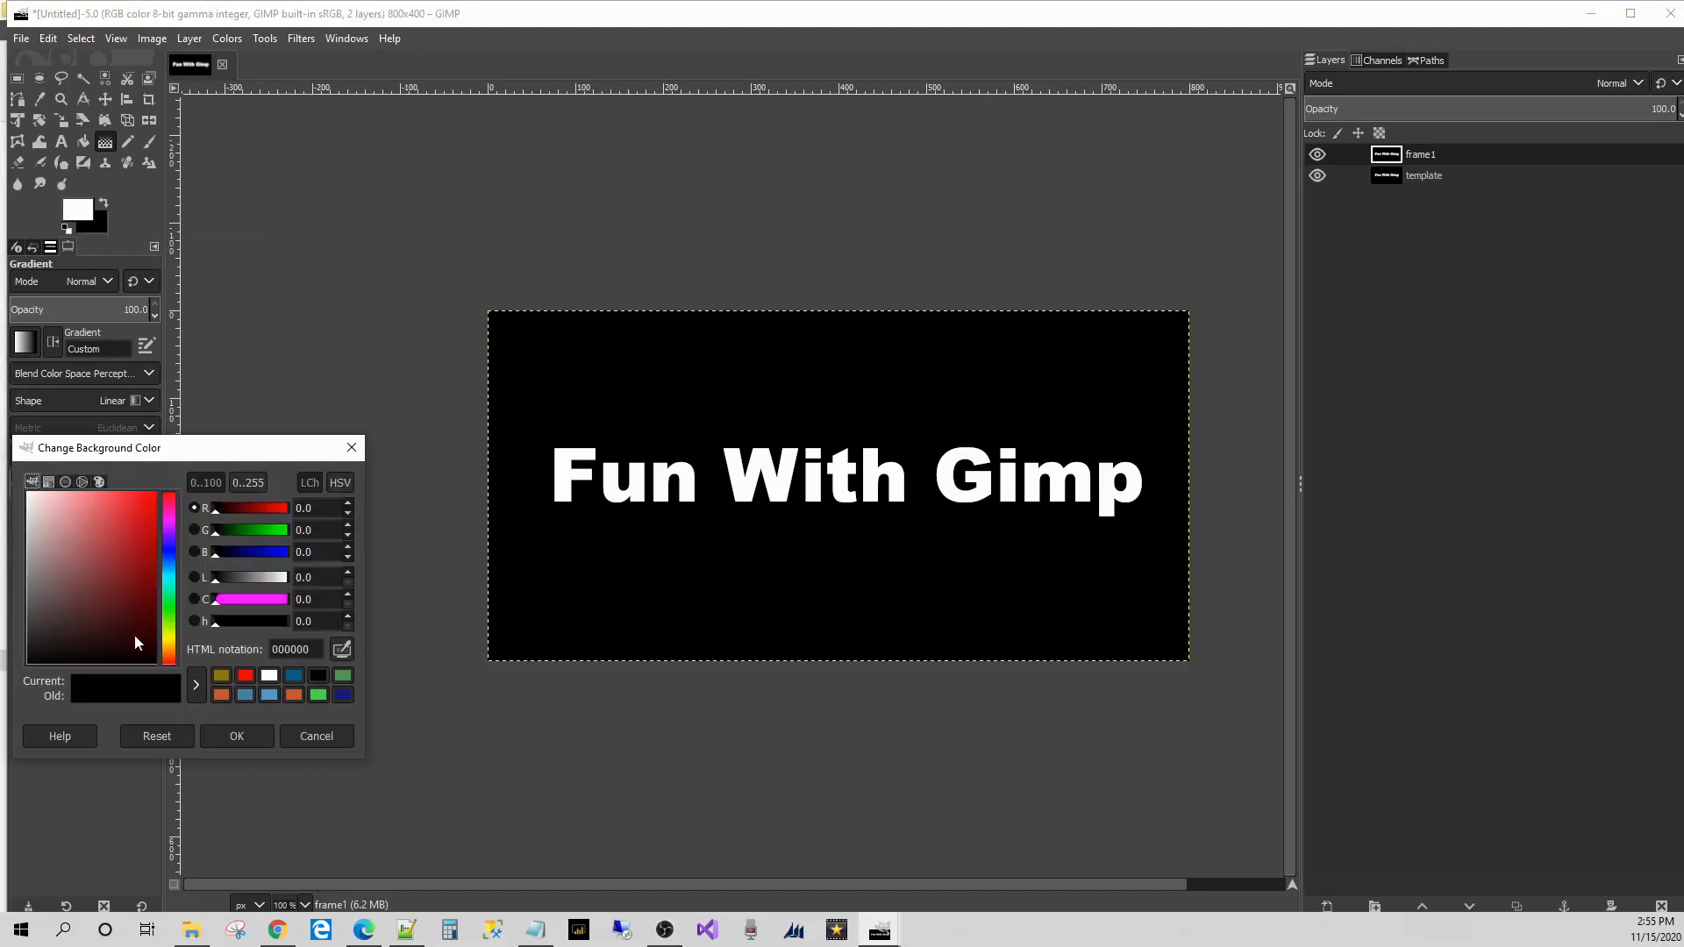
pyautogui.click(226, 676)
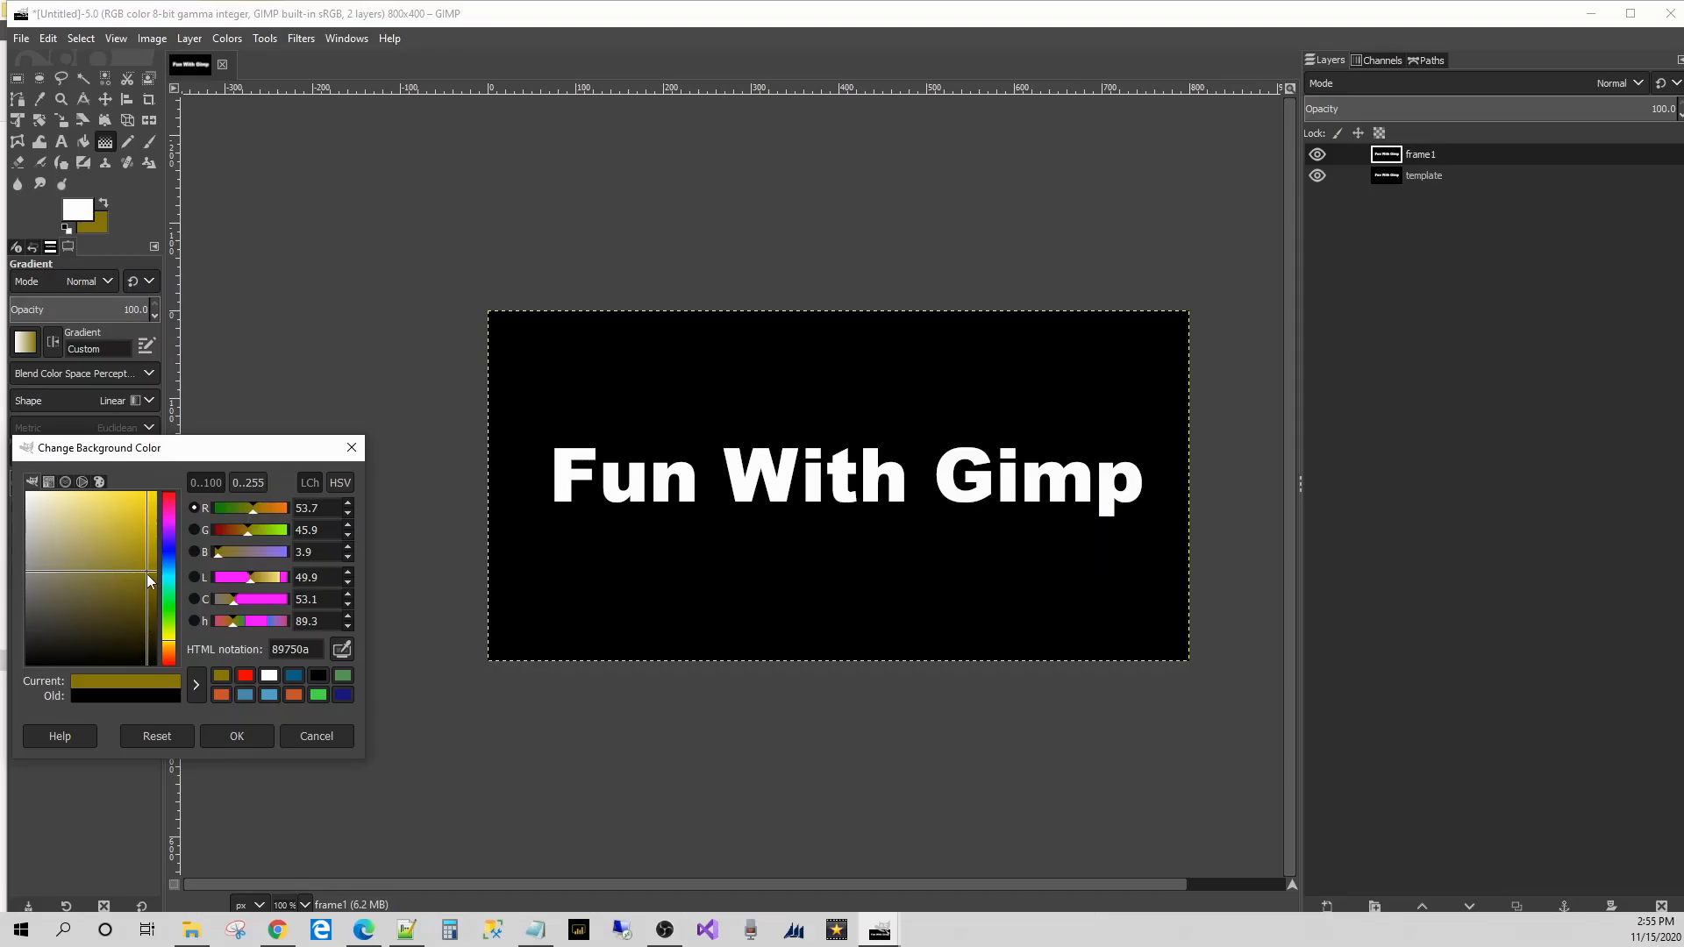
pyautogui.moveTo(151, 574)
pyautogui.mouseDown()
pyautogui.moveTo(149, 529)
pyautogui.moveTo(162, 546)
pyautogui.mouseUp()
pyautogui.moveTo(160, 547); pyautogui.dragTo(156, 554)
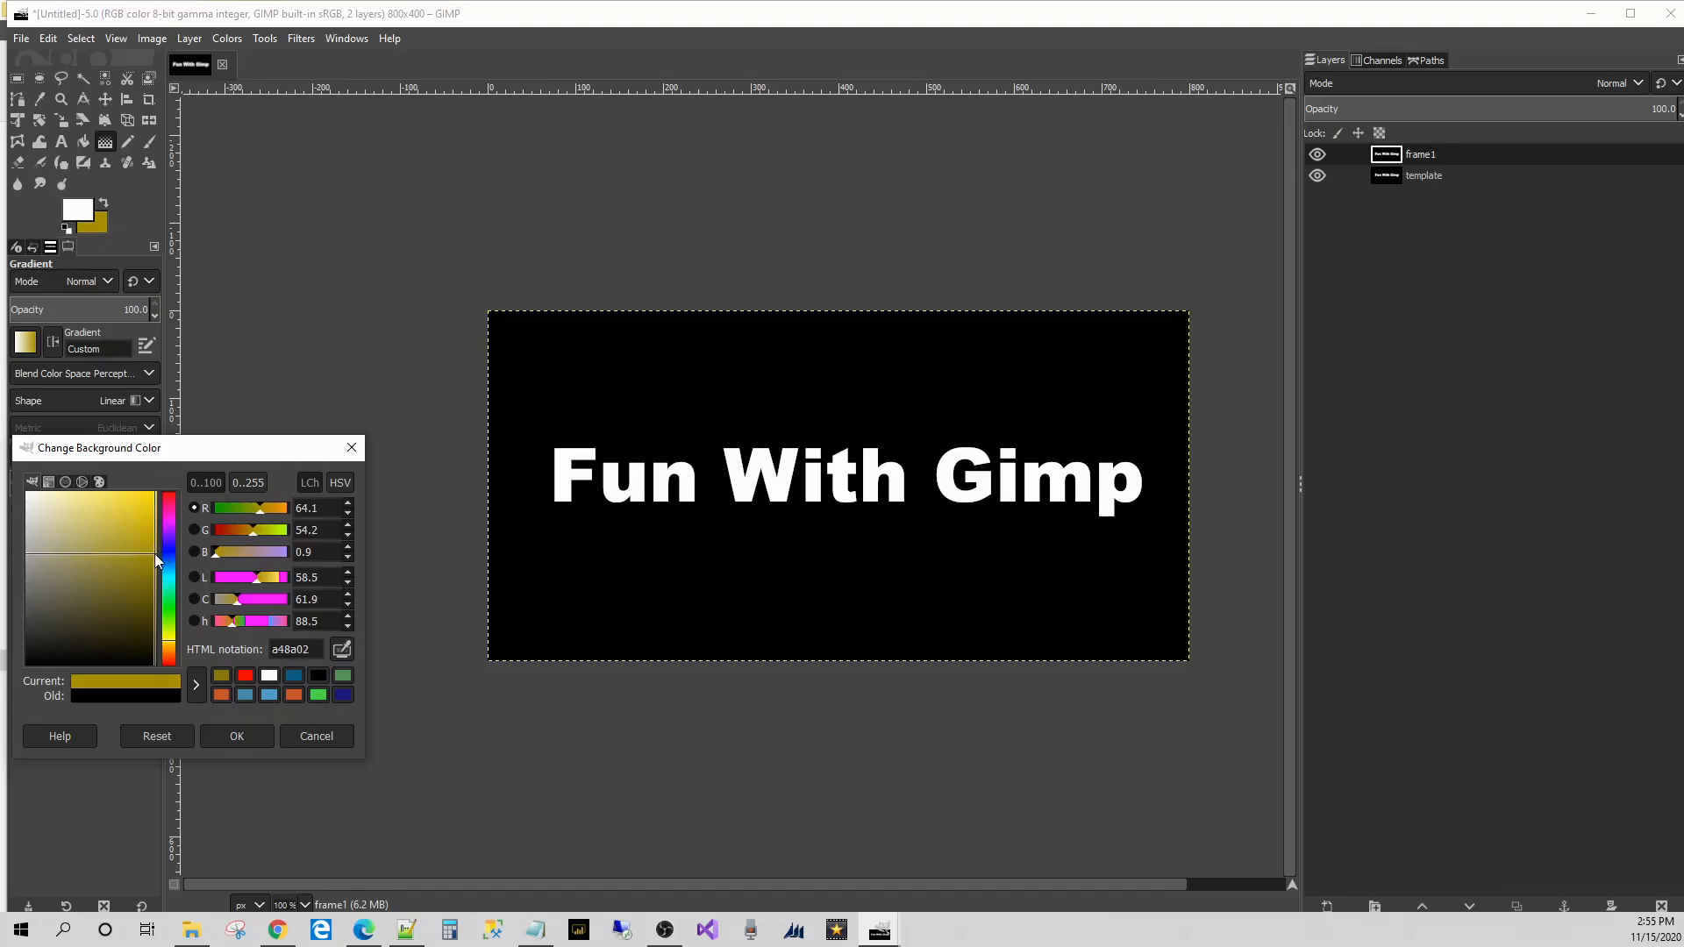
pyautogui.click(232, 742)
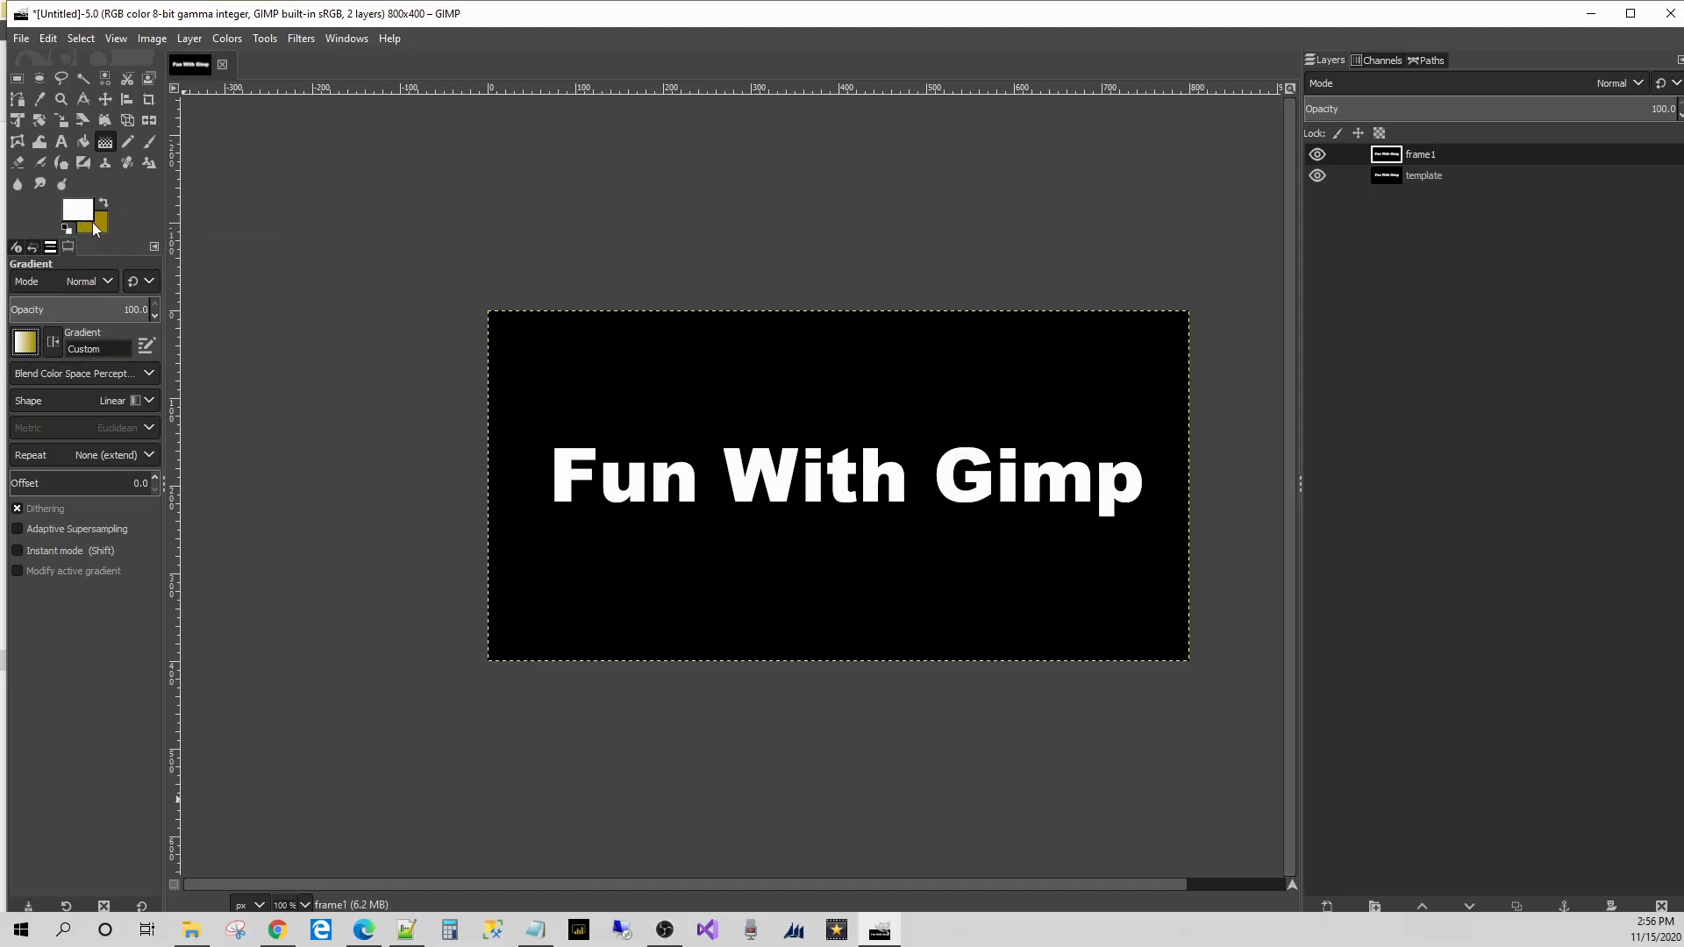
# - Try black (000000) as the foreground colour and restore it to white (ffffff)
pyautogui.click(79, 212)
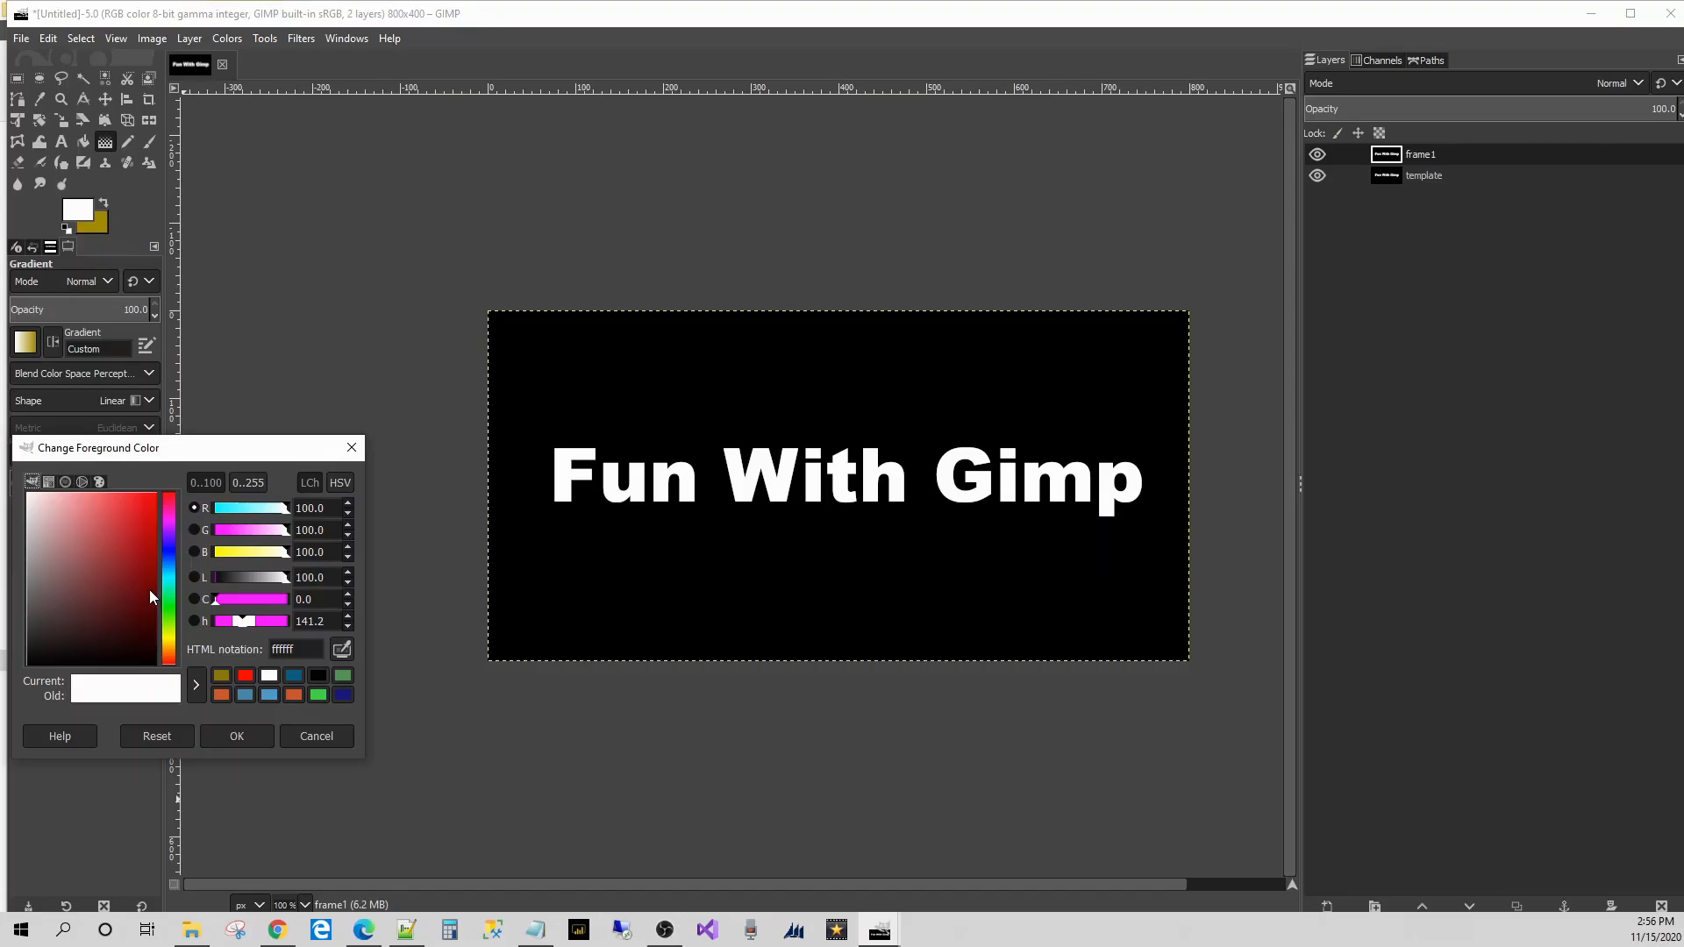
pyautogui.moveTo(149, 589); pyautogui.dragTo(27, 665)
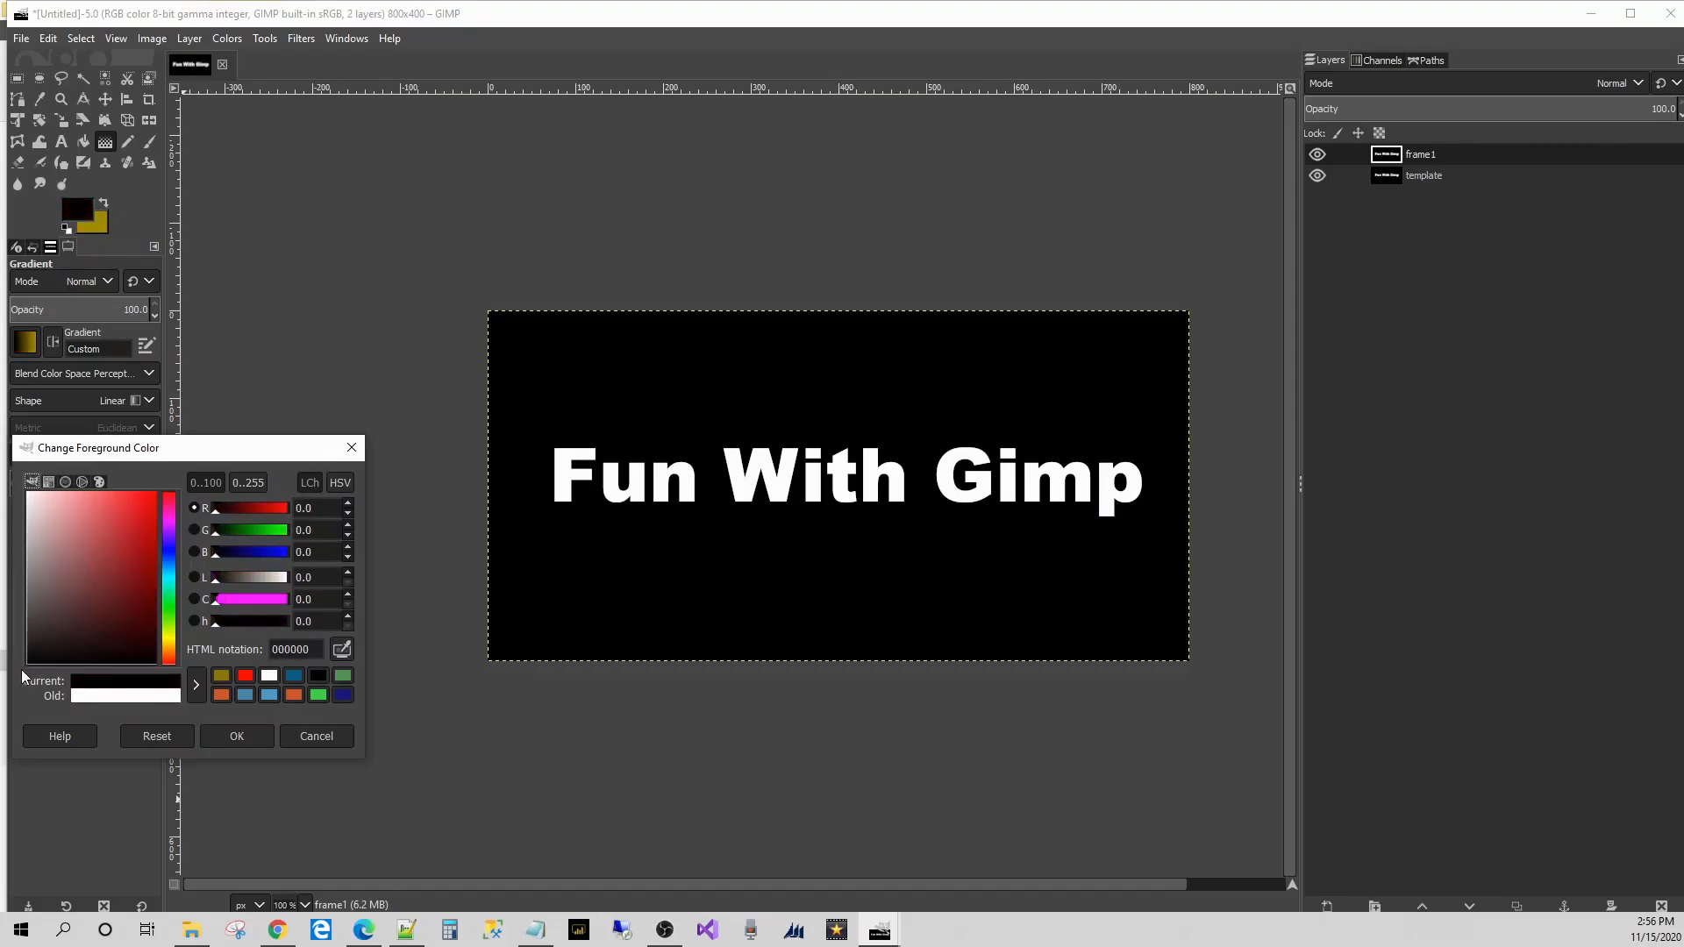
pyautogui.click(216, 729)
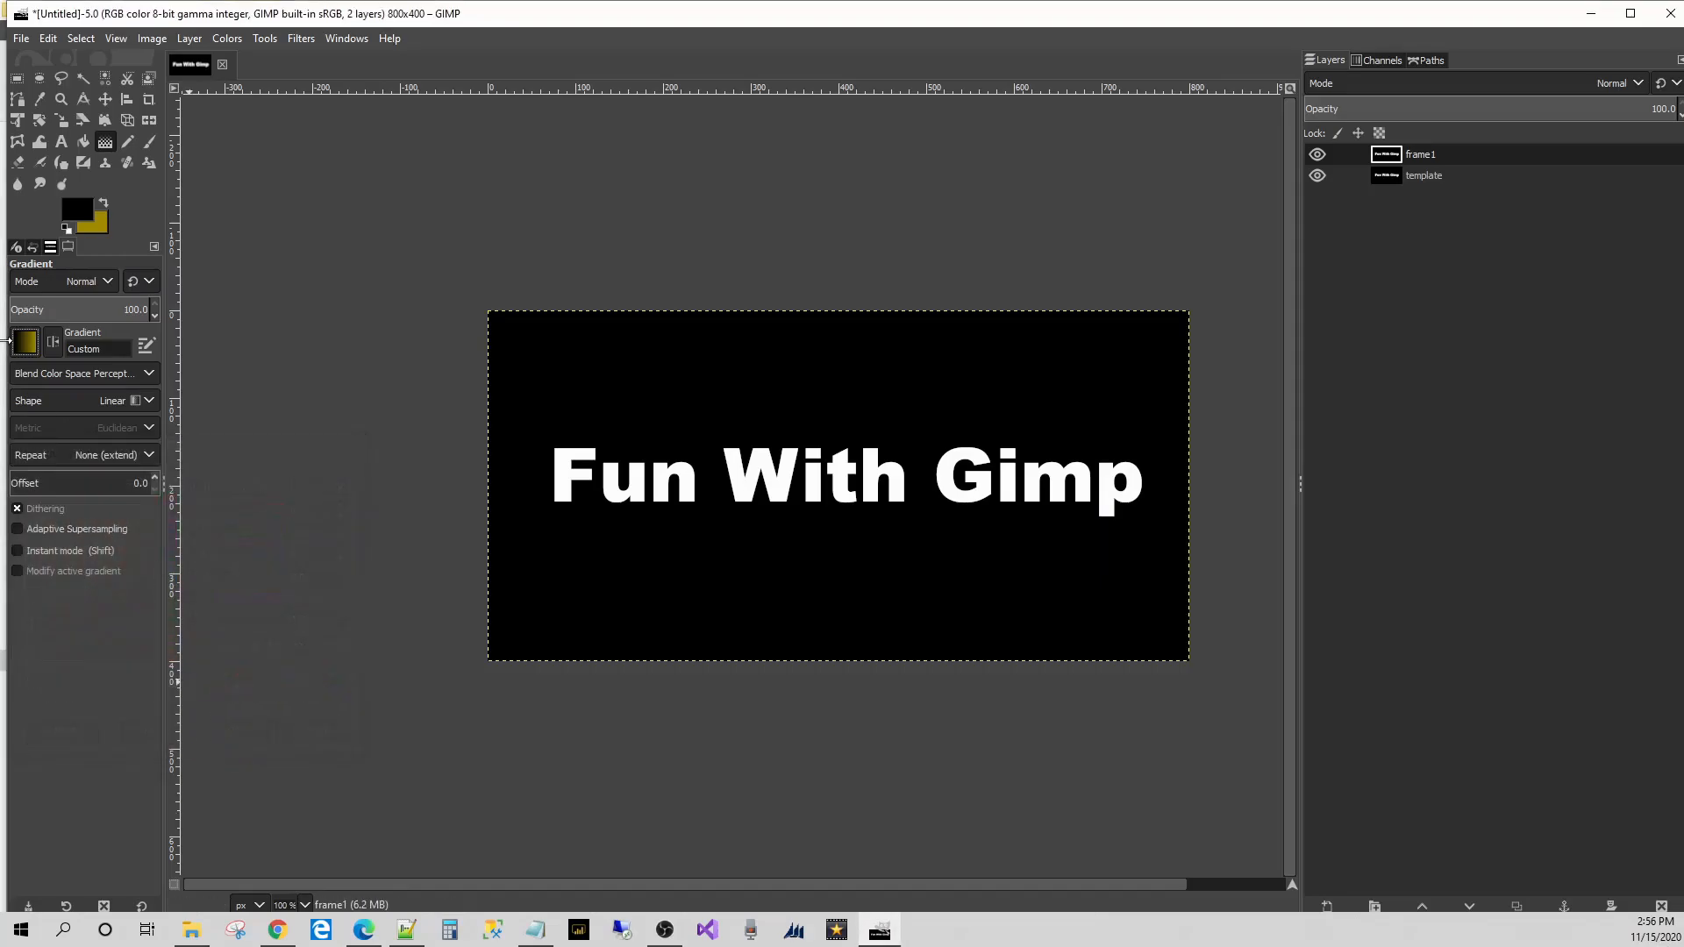
pyautogui.click(86, 202)
pyautogui.moveTo(121, 523); pyautogui.dragTo(27, 493)
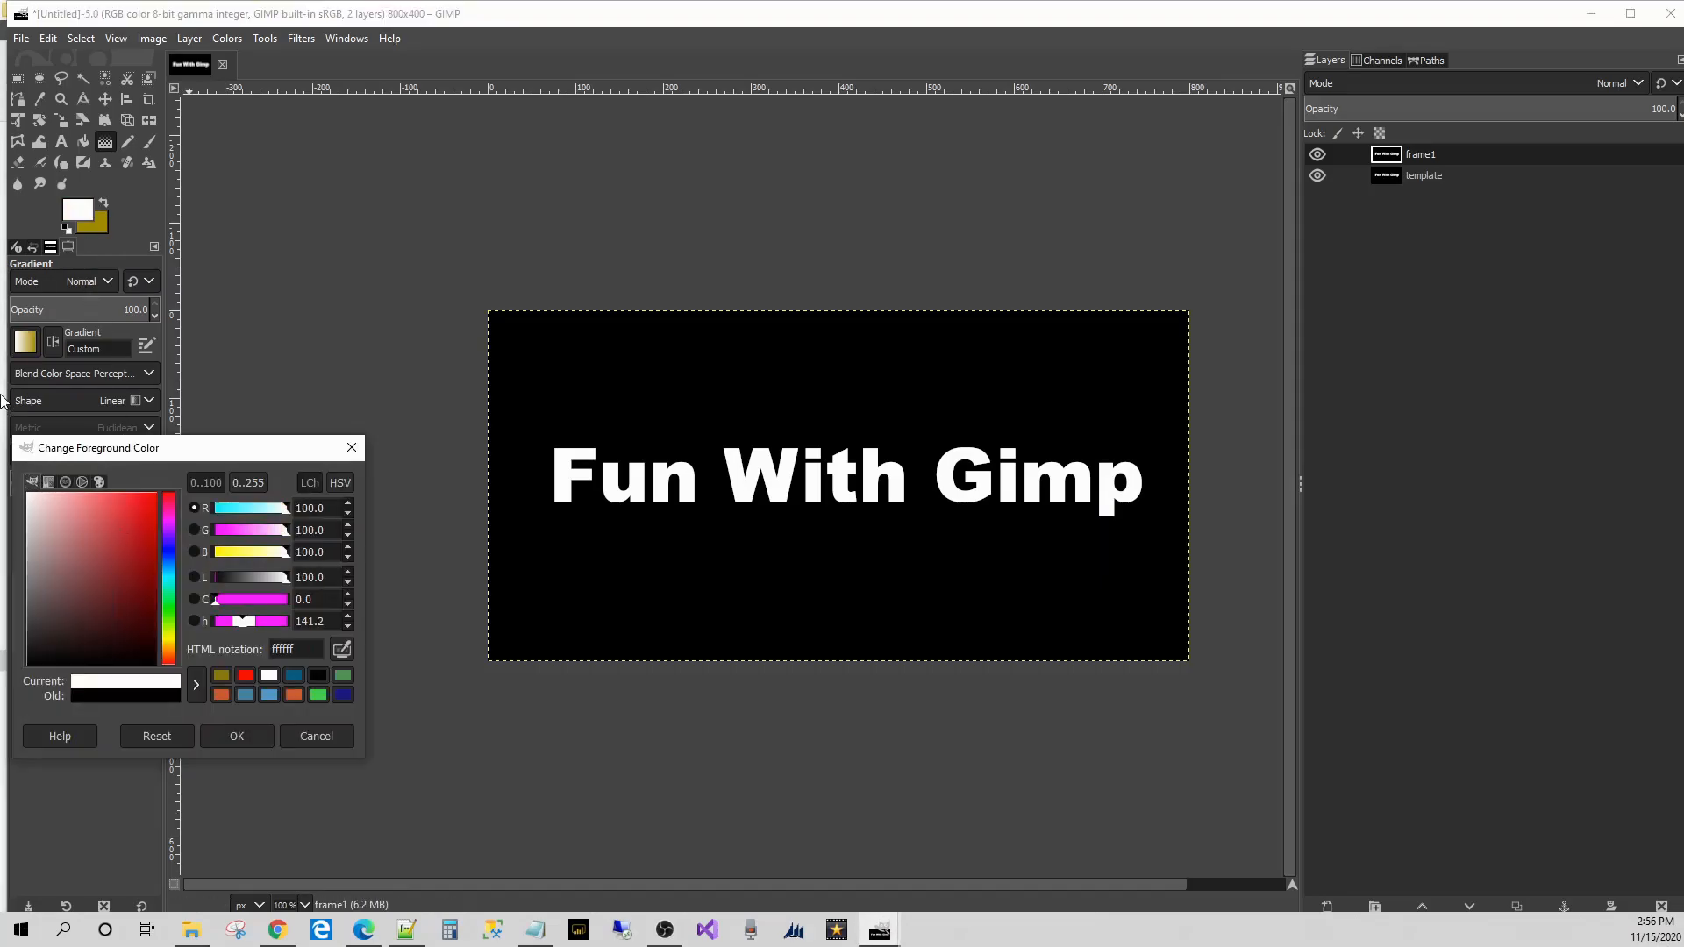
pyautogui.click(216, 735)
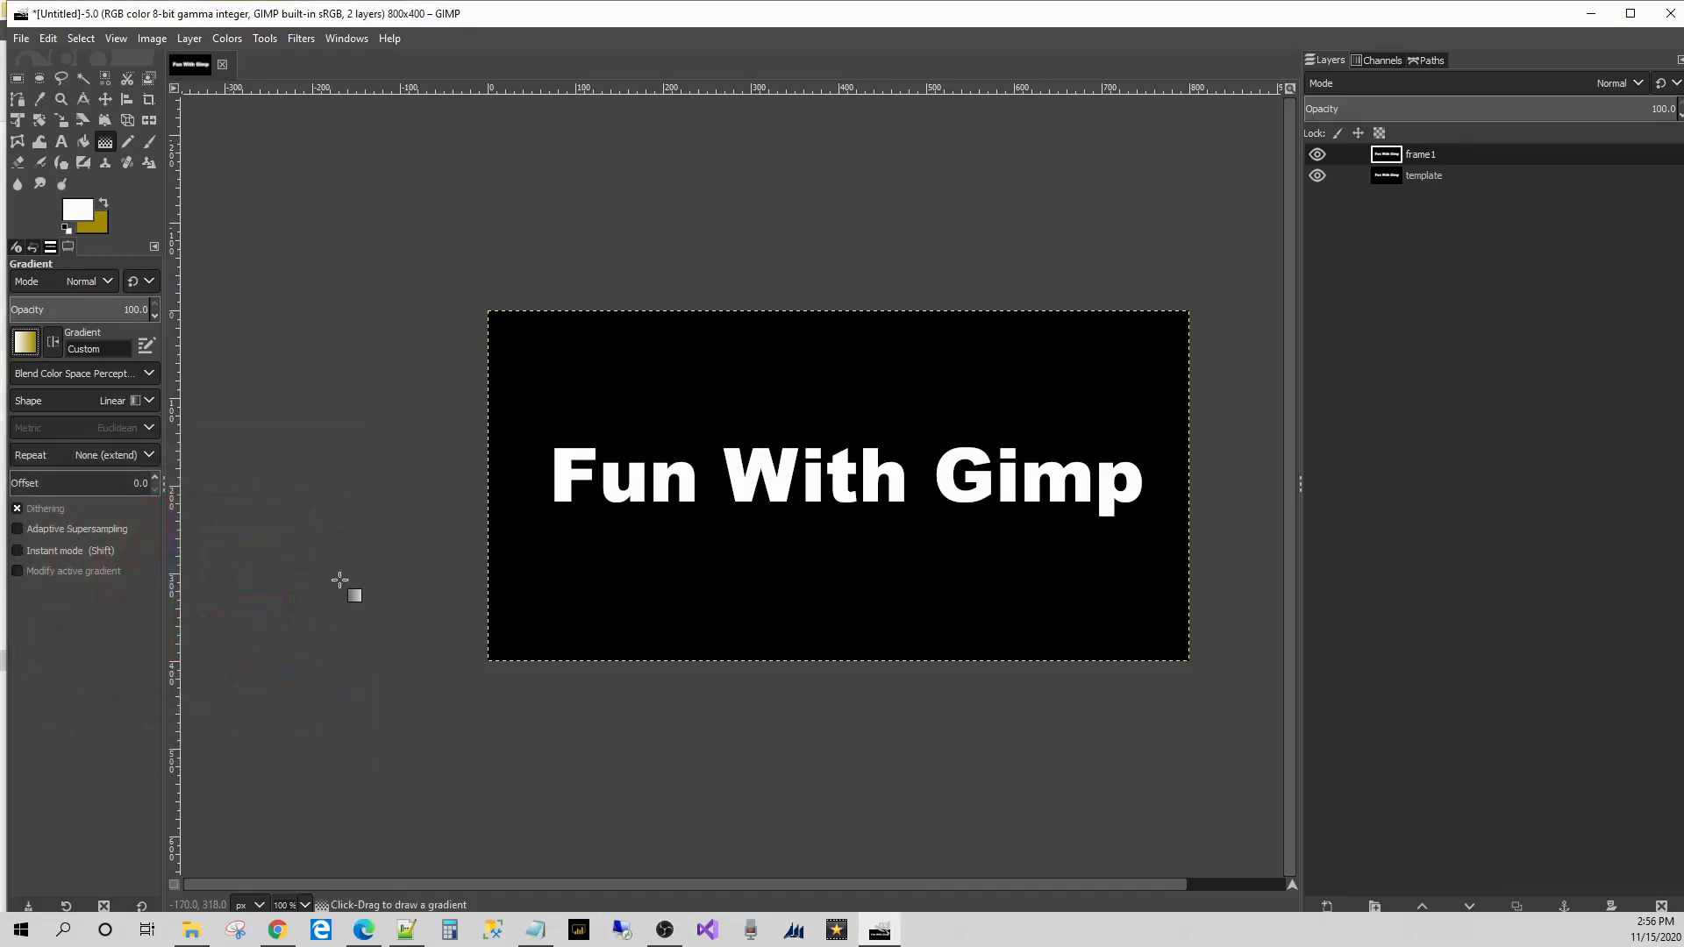
# - Select the black background of frame1 with Fuzzy Select and invert the selection to the white letters
pyautogui.click(1466, 150)
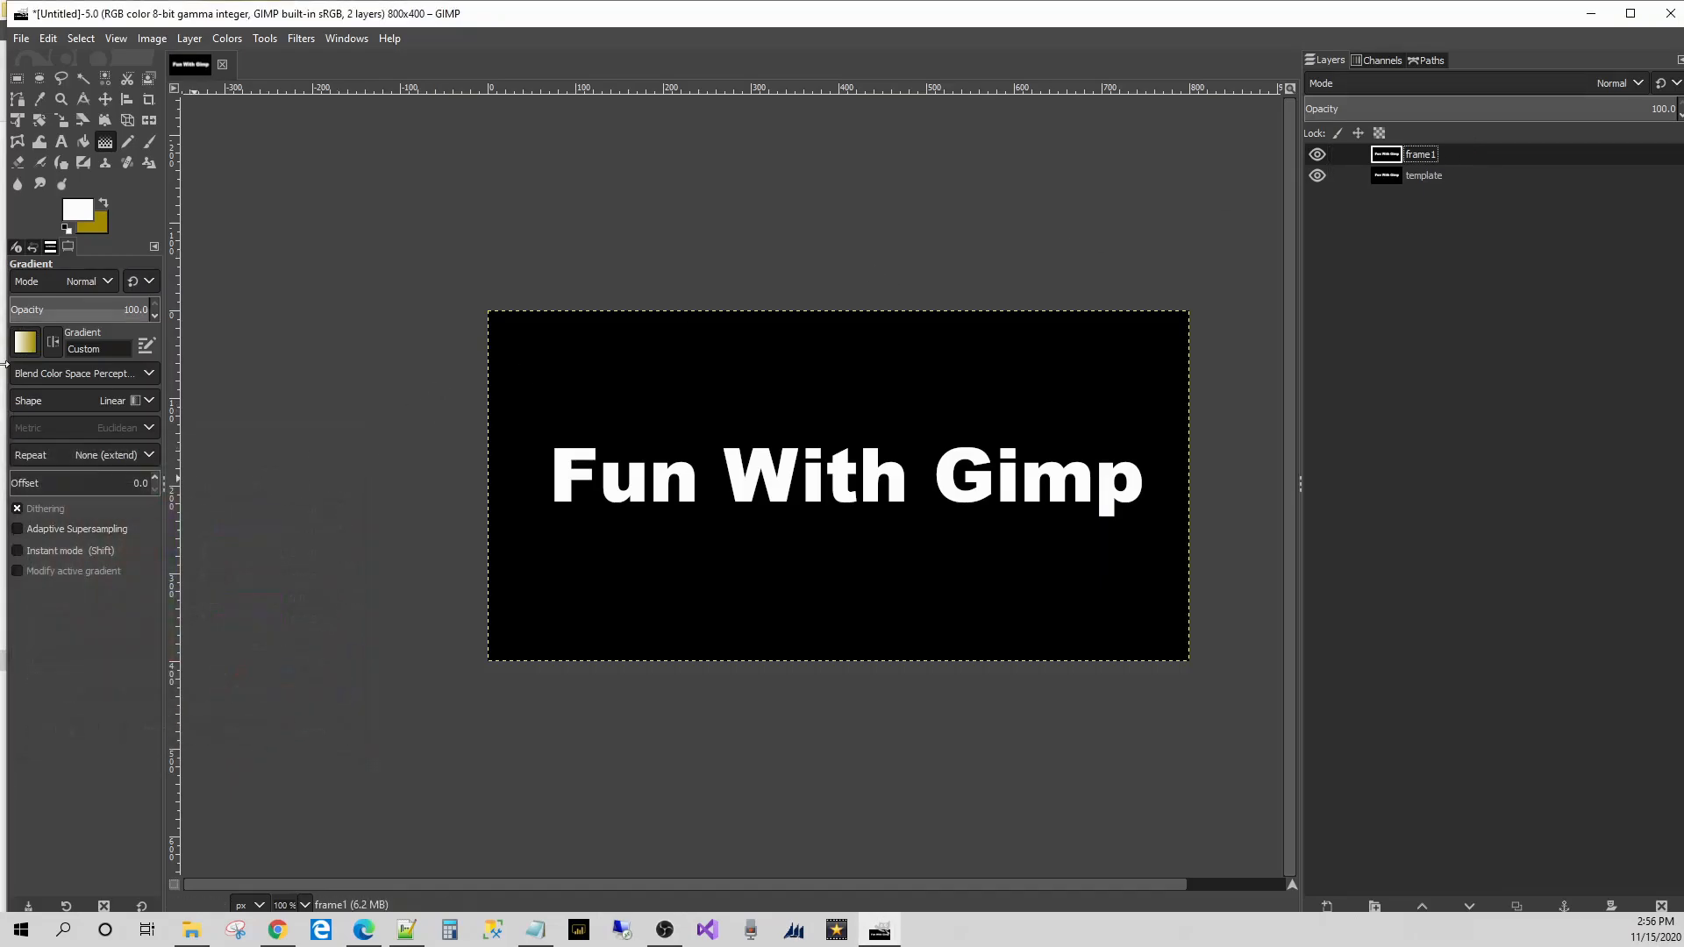
pyautogui.click(83, 78)
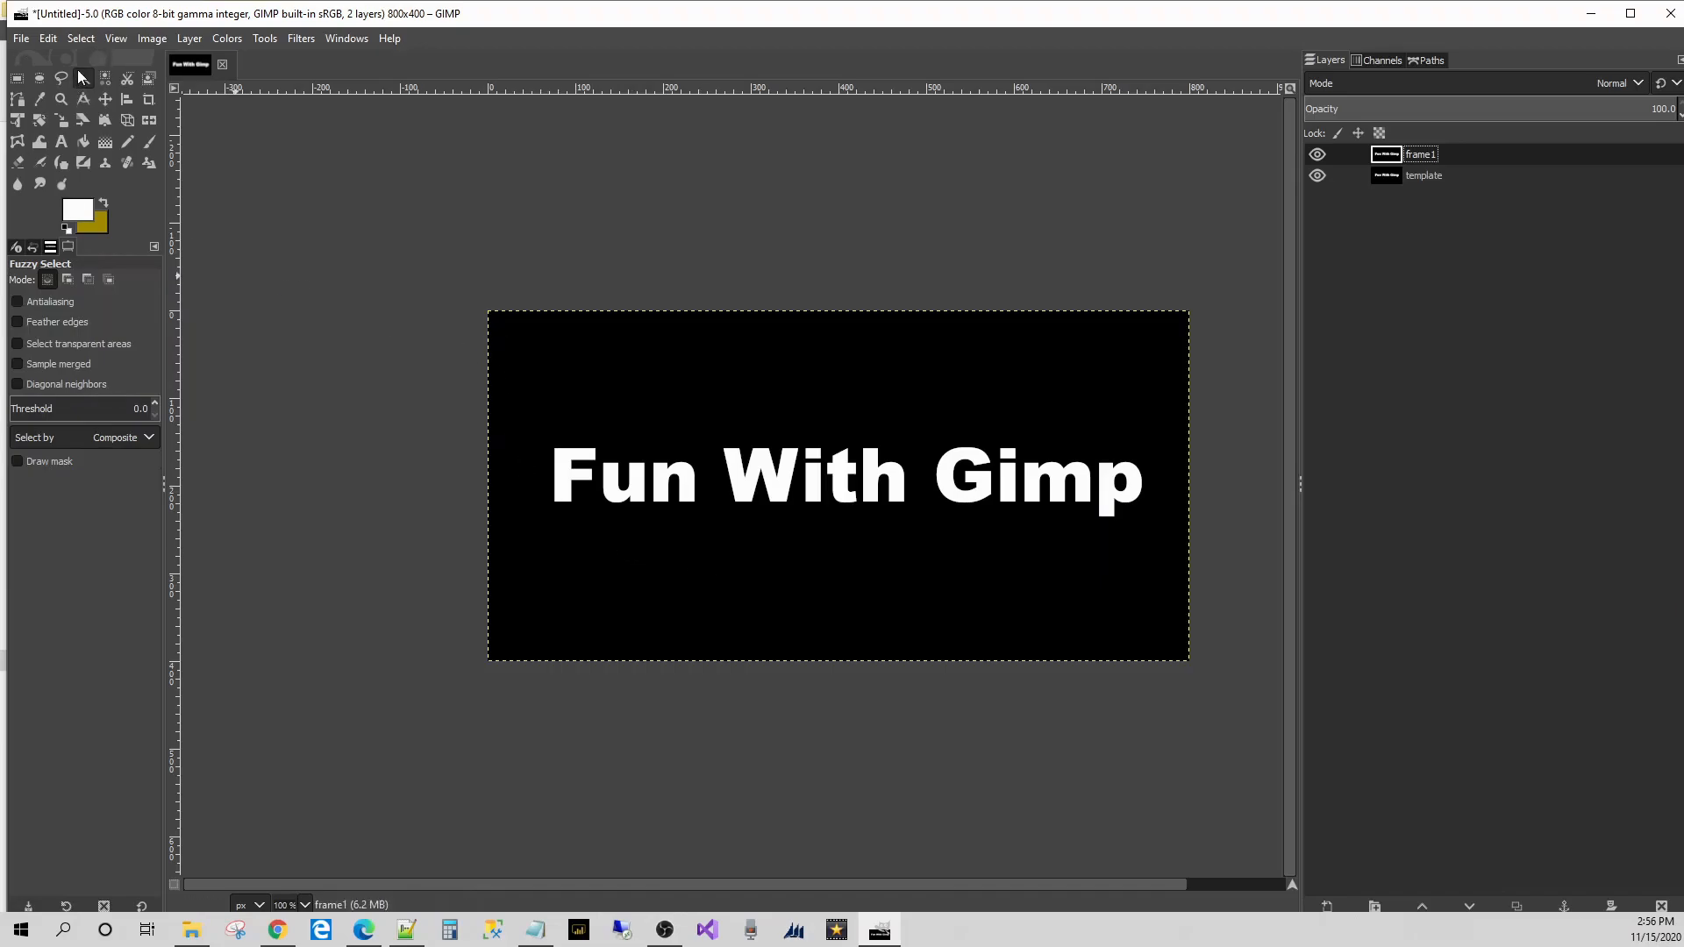
pyautogui.click(661, 541)
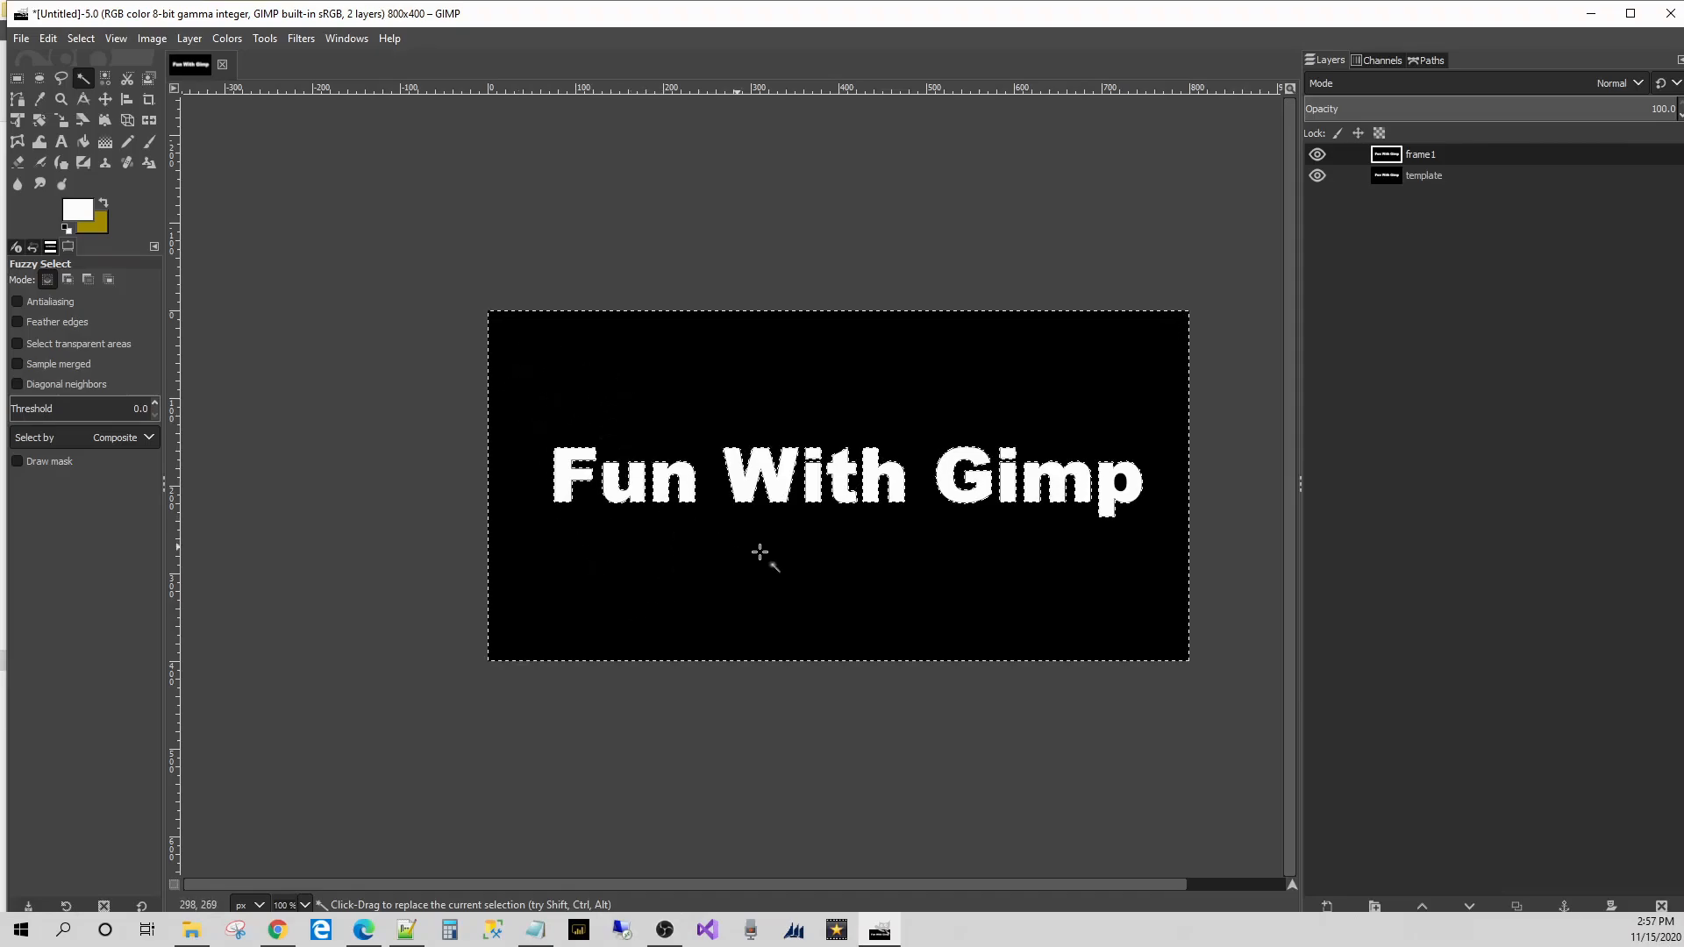
pyautogui.click(92, 42)
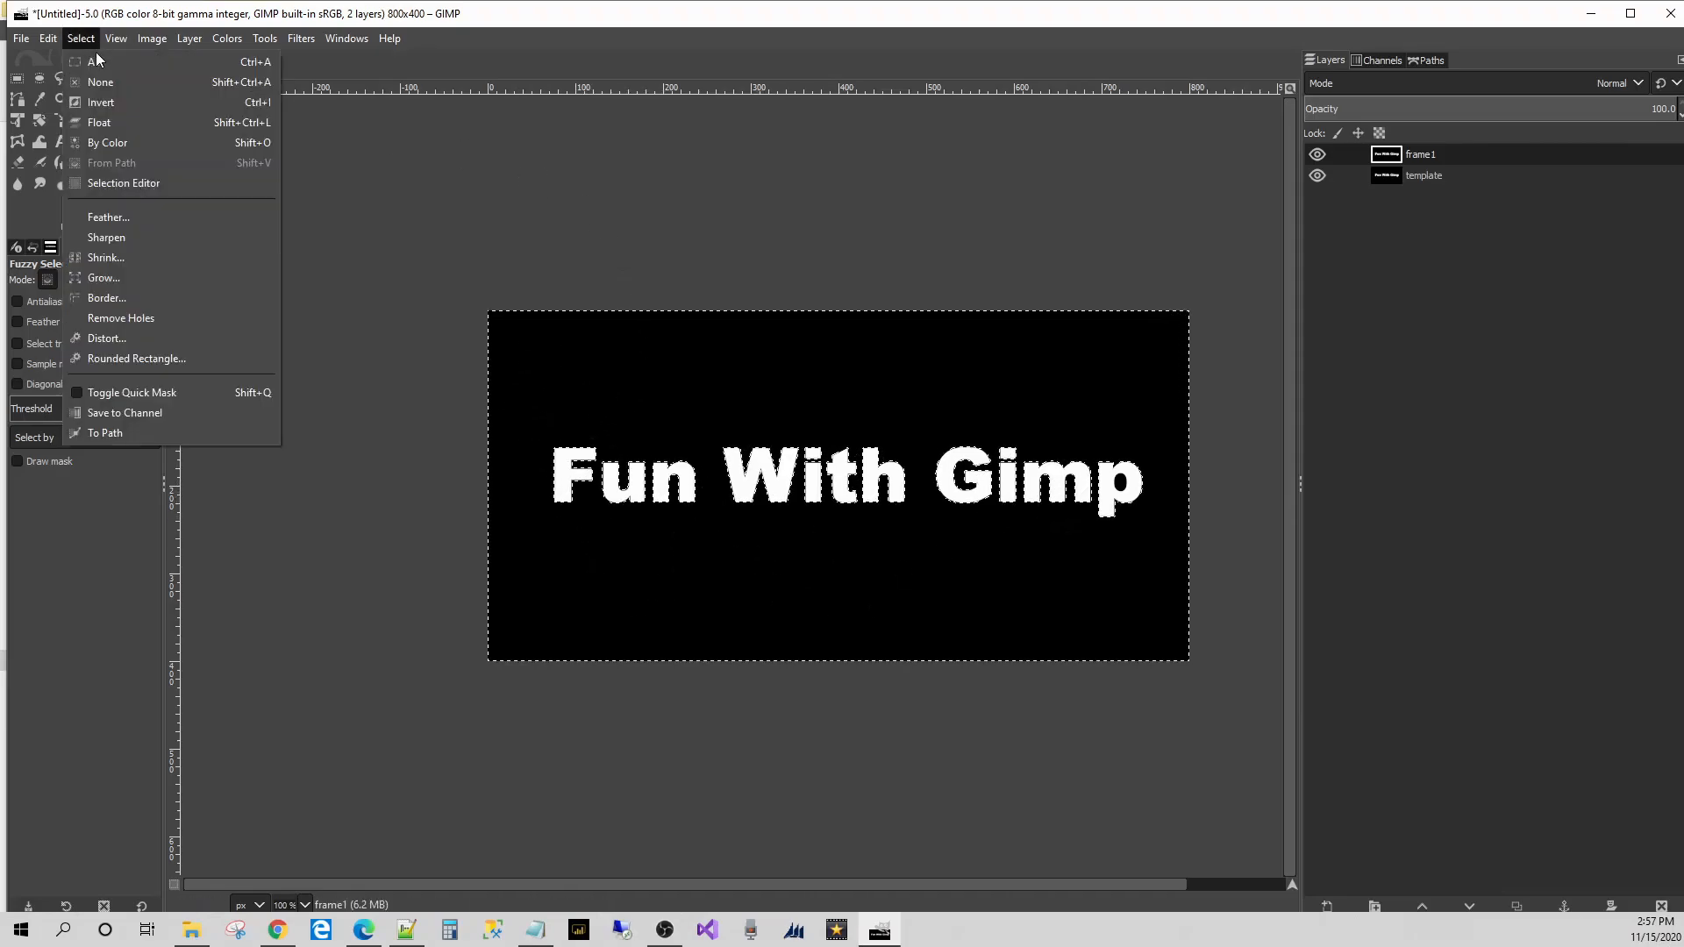
pyautogui.click(96, 103)
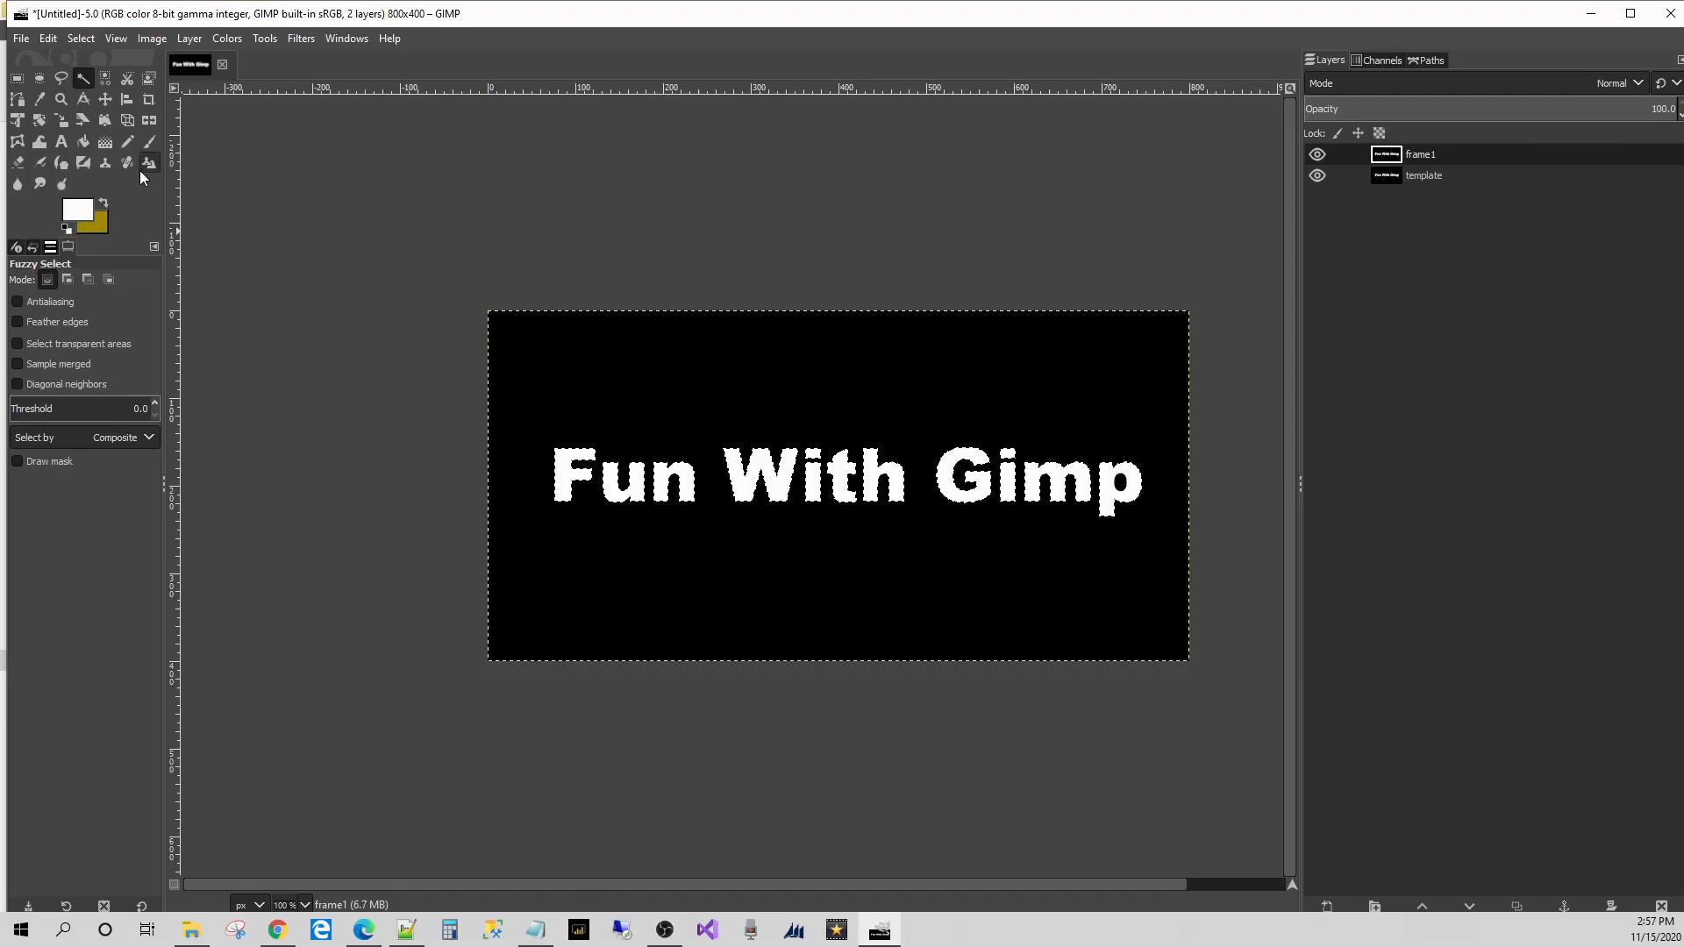
# - Draw a horizontal white-to-gold linear gradient on frame1's selected letters from about X 50 to X 244
pyautogui.click(106, 142)
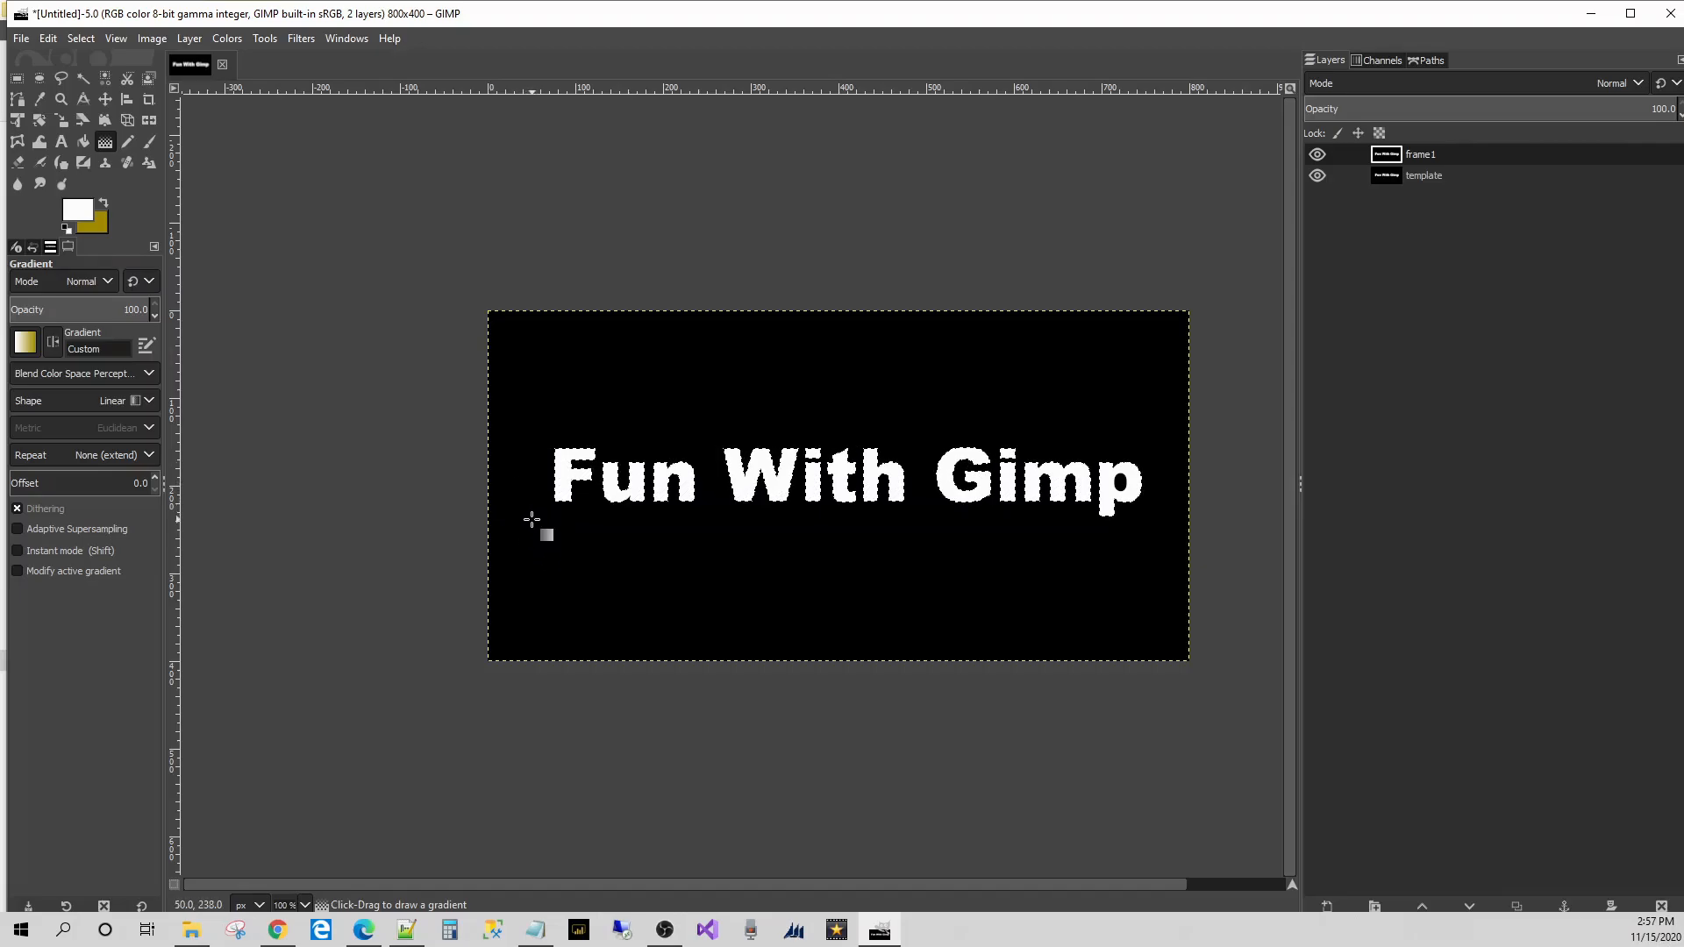
pyautogui.moveTo(532, 519); pyautogui.dragTo(703, 520)
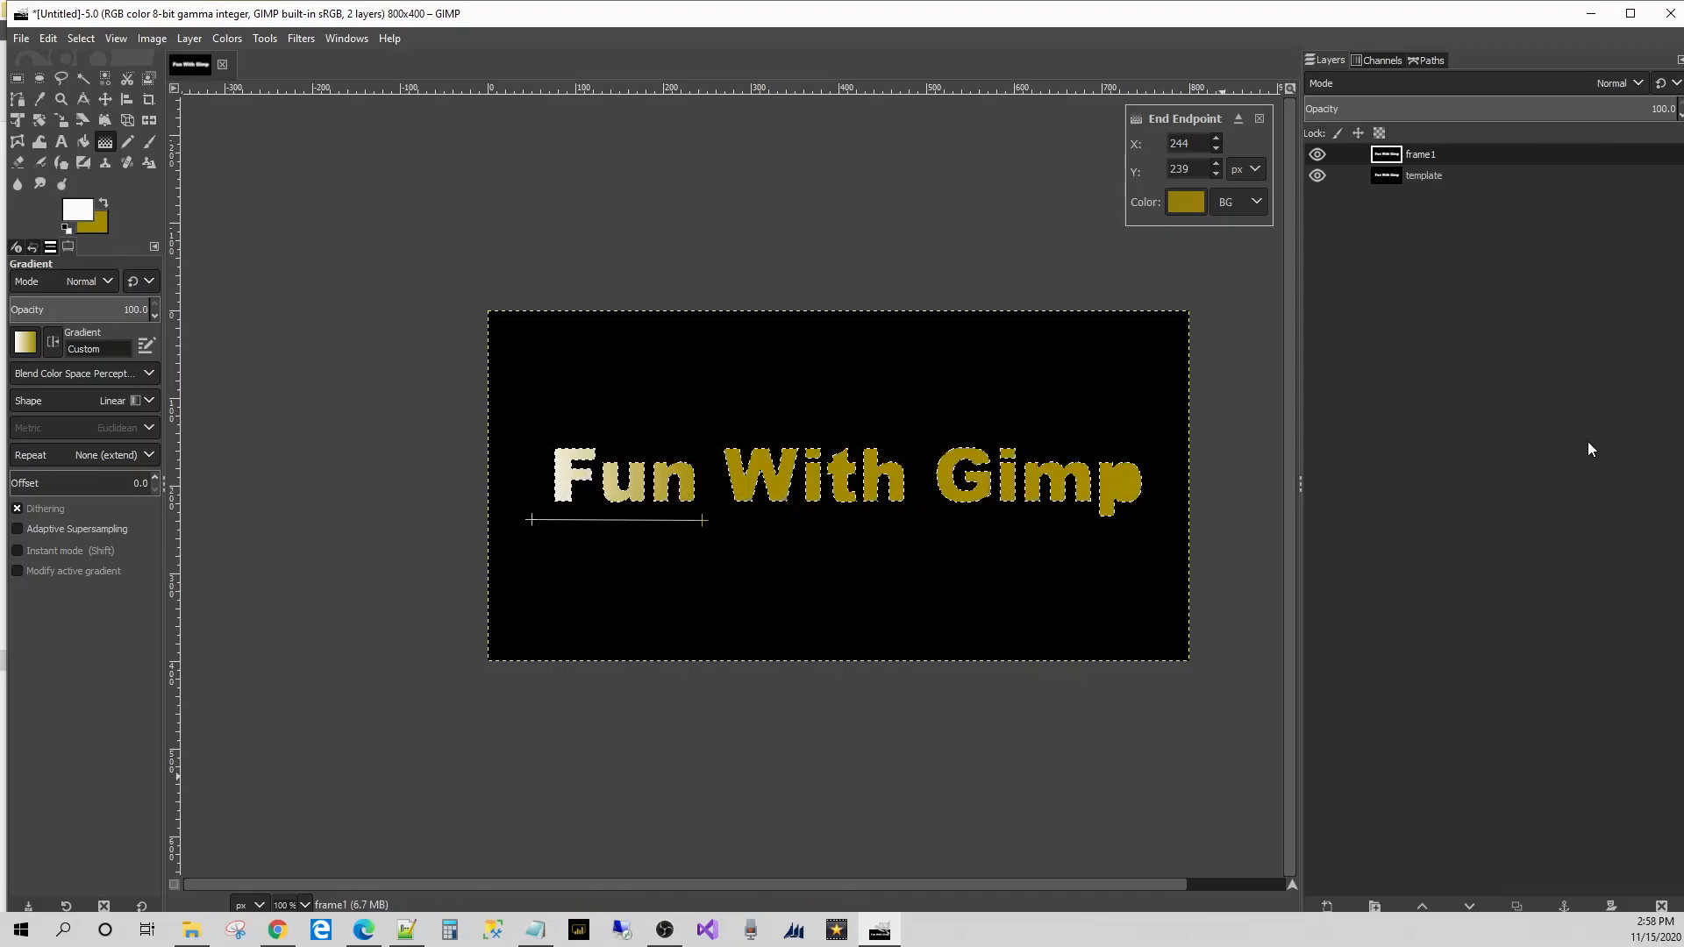
# - Duplicate frame1 as "frame2" and draw a horizontal white-to-gold gradient on its letters from about X 100 to X 385
pyautogui.click(1516, 906)
pyautogui.doubleClick(1427, 158)
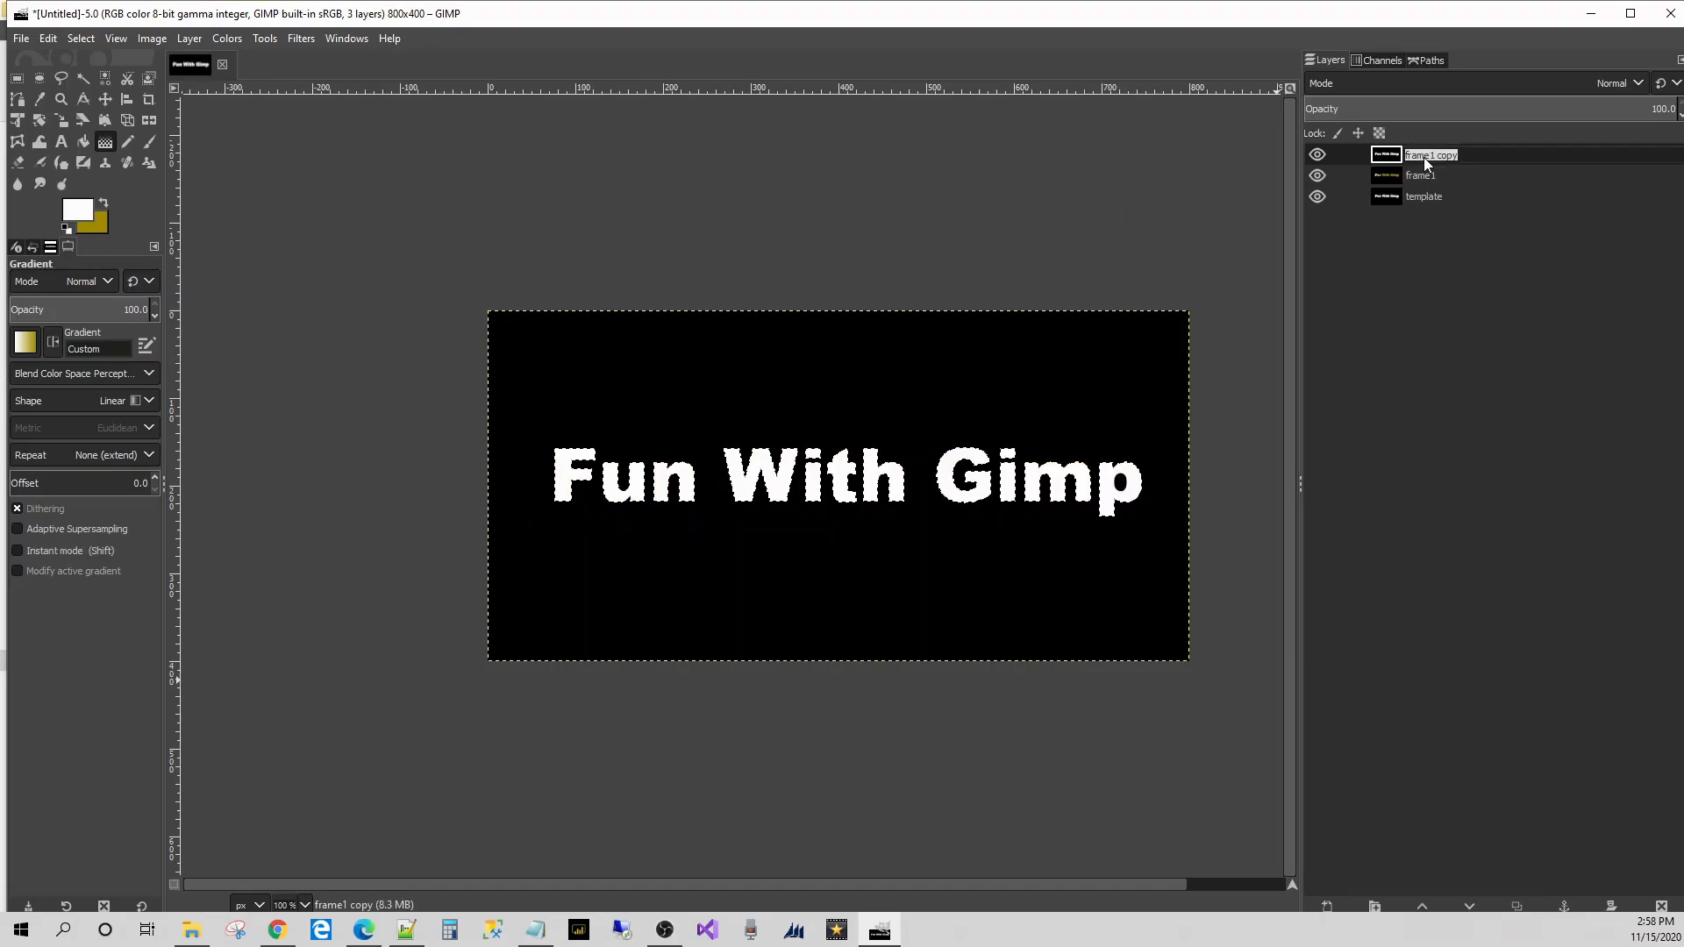
pyautogui.write('fram')
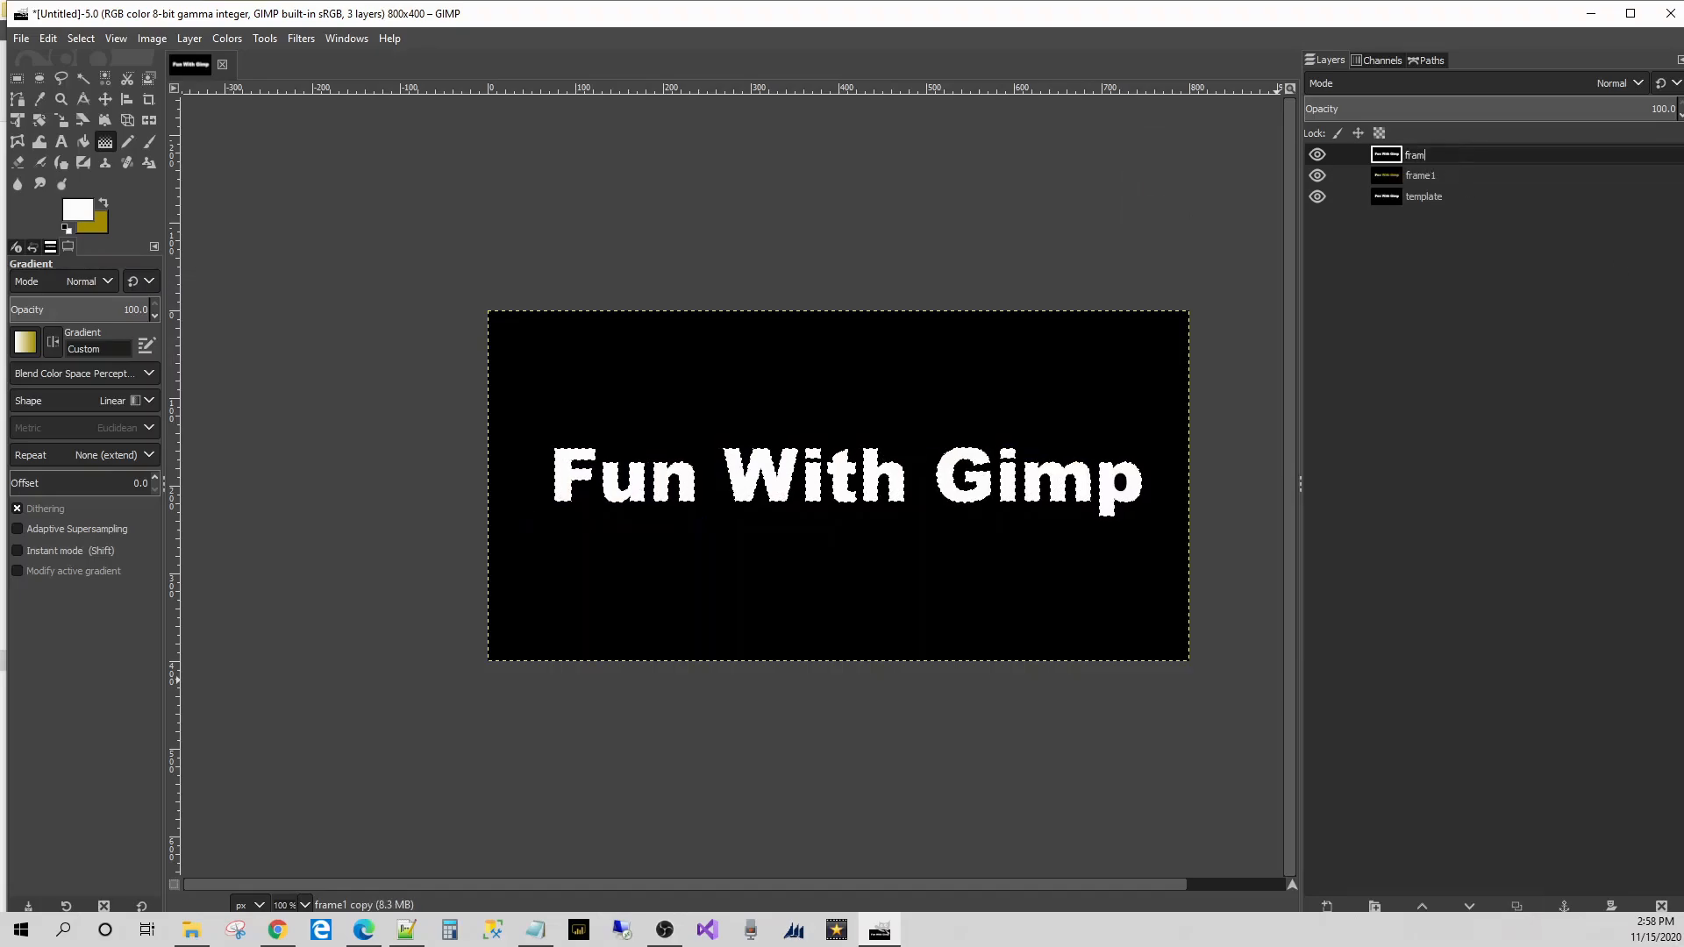
pyautogui.write('e2')
pyautogui.press('Return')
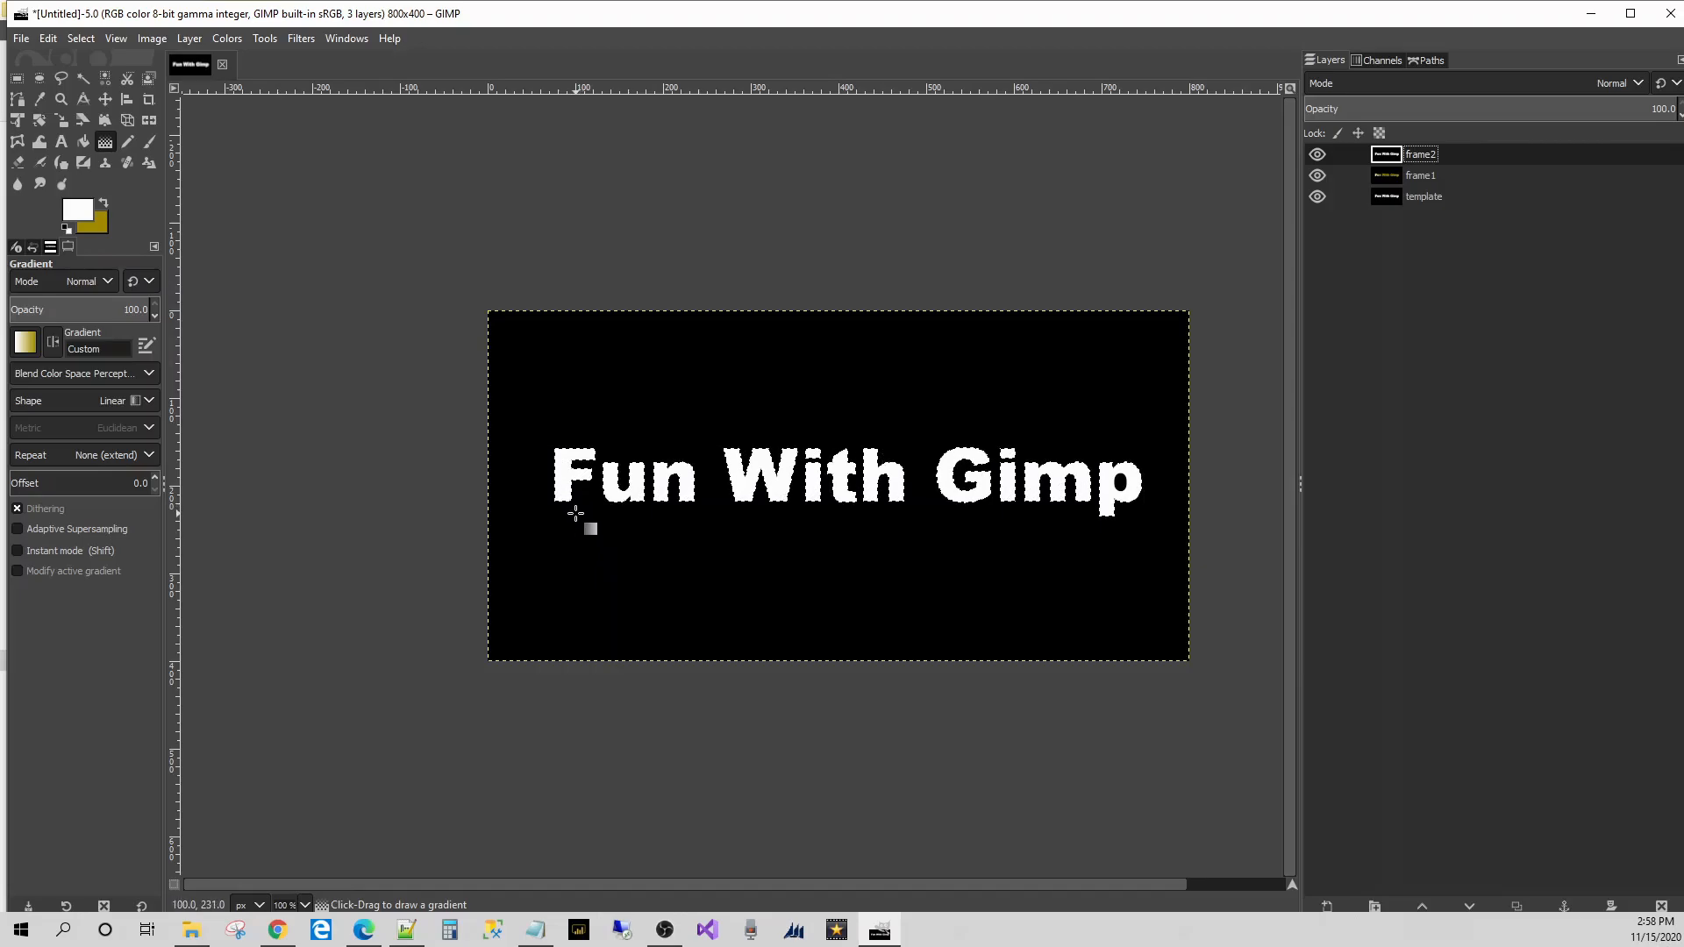
pyautogui.moveTo(575, 513); pyautogui.dragTo(826, 510)
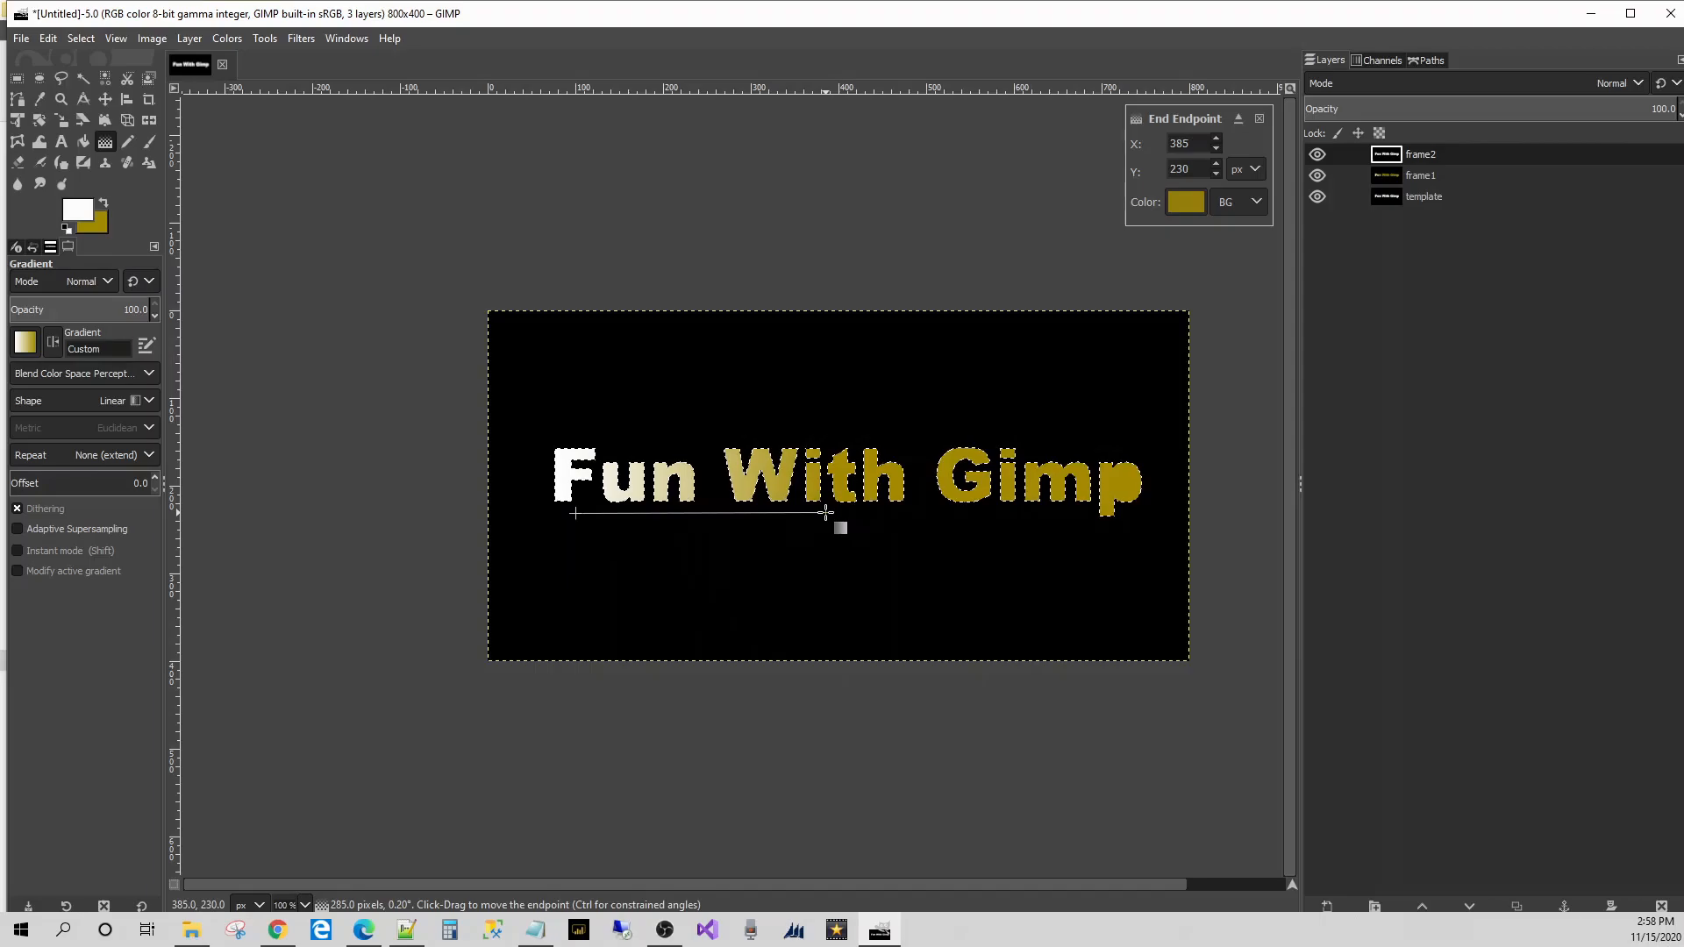
pyautogui.click(1318, 156)
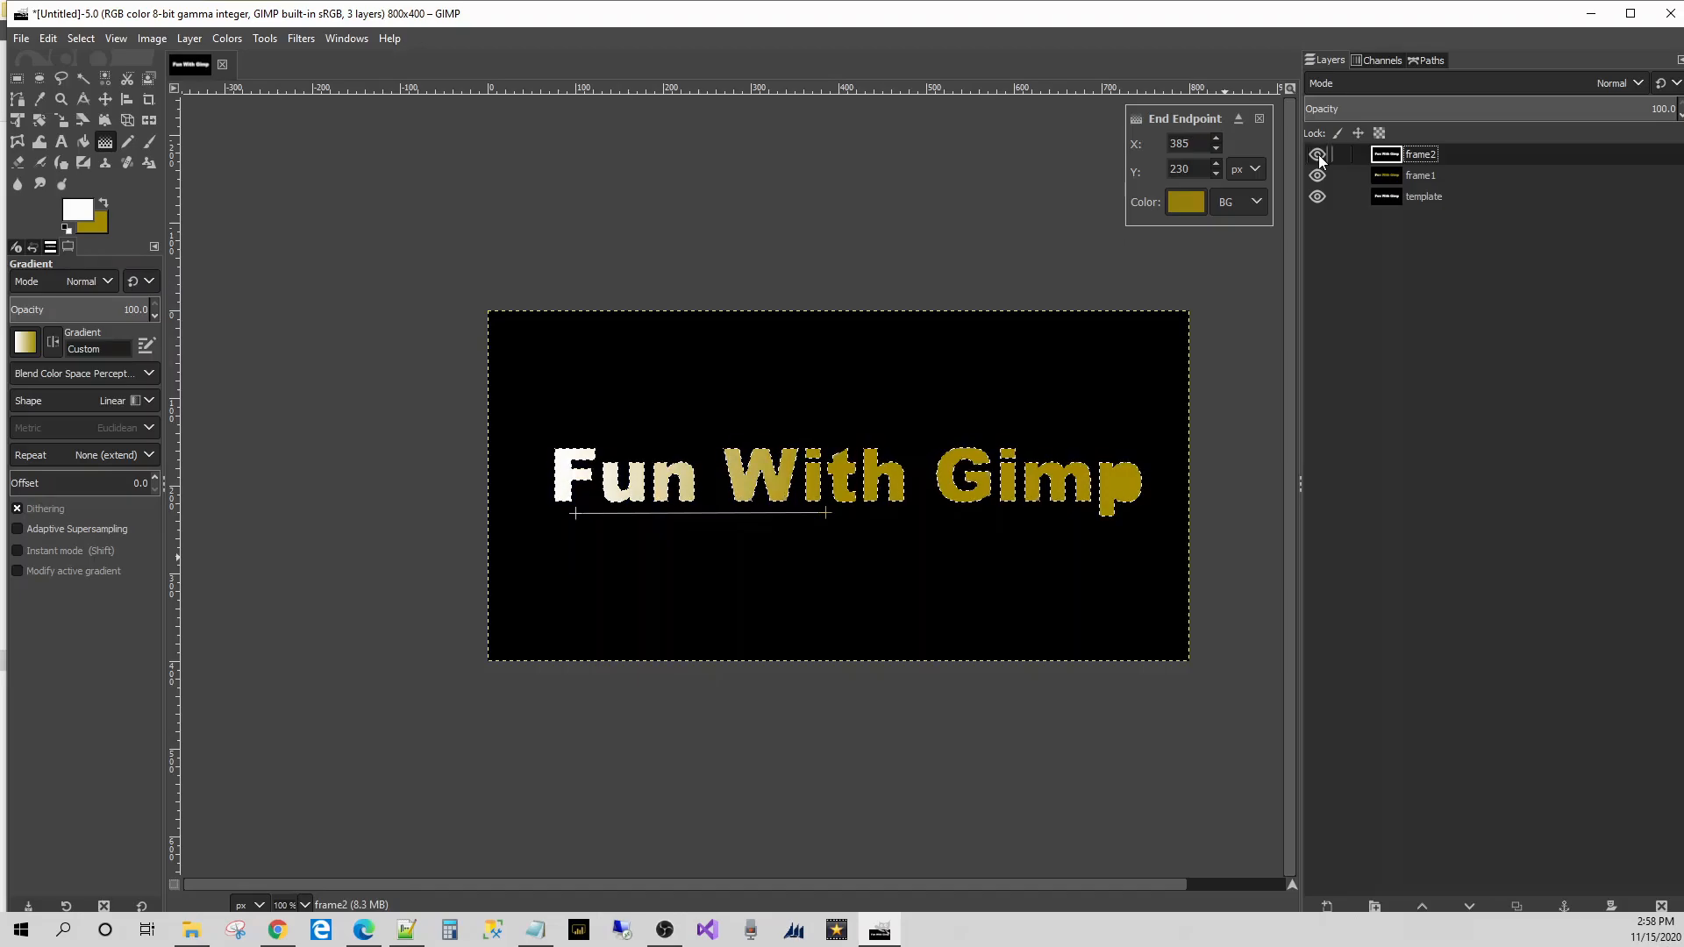
# - Duplicate frame2 as "frame3" and draw a horizontal white-to-gold gradient on its letters from about X 254 to X 555
pyautogui.click(1516, 908)
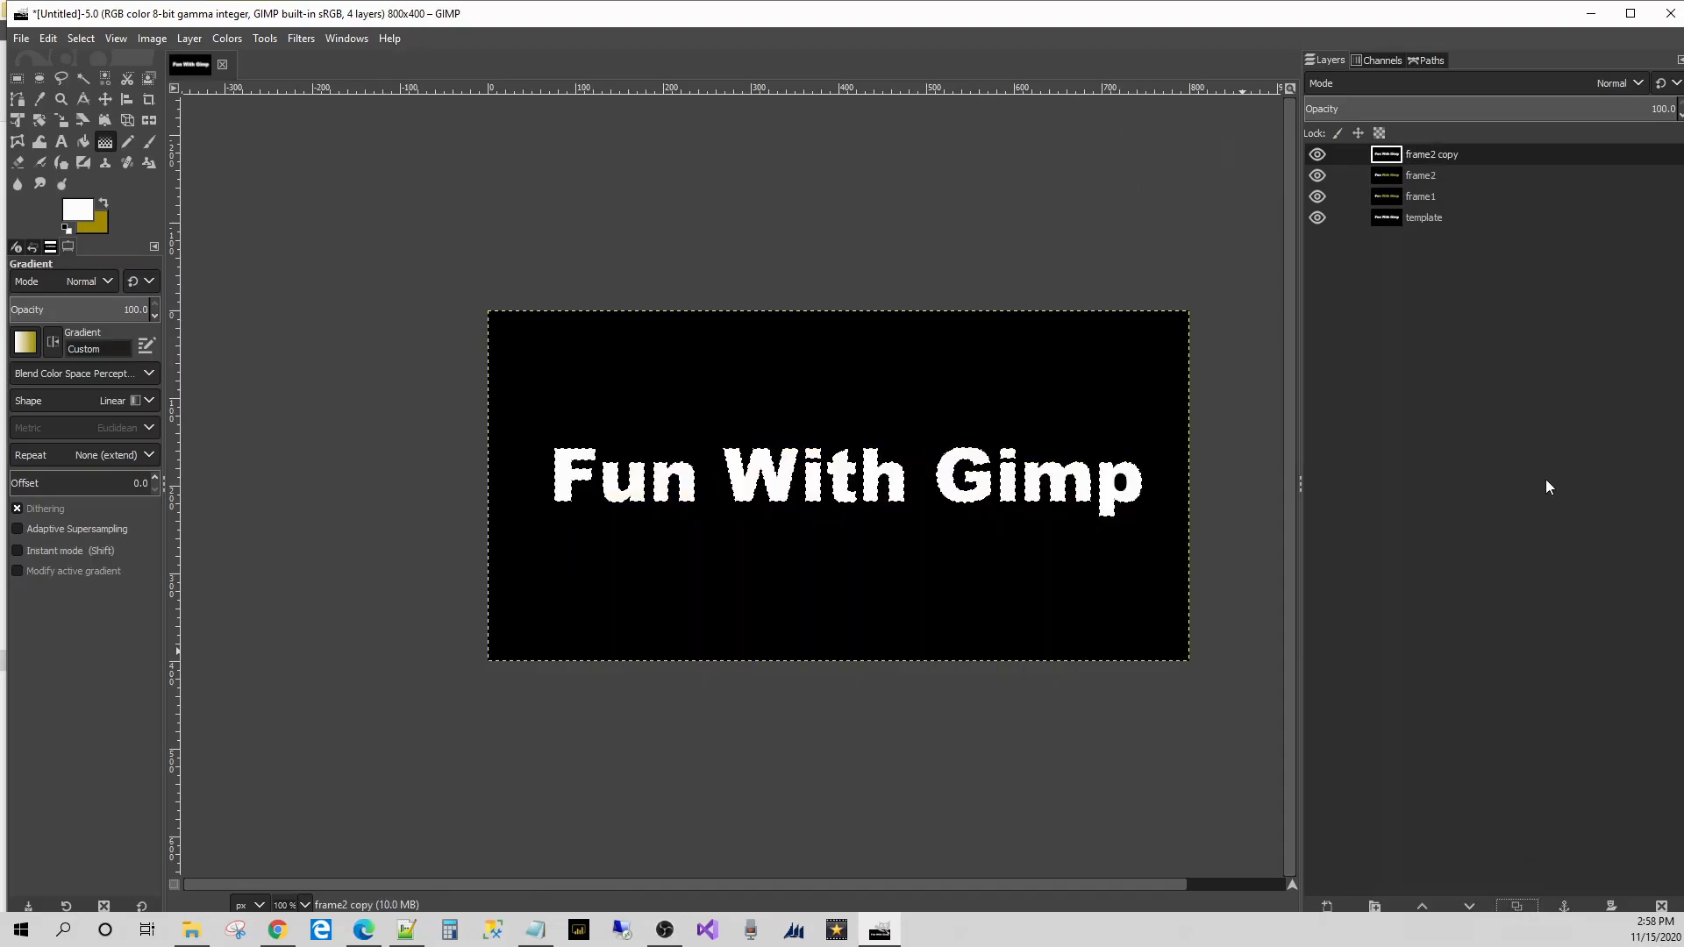
pyautogui.doubleClick(1438, 157)
pyautogui.write('frame3')
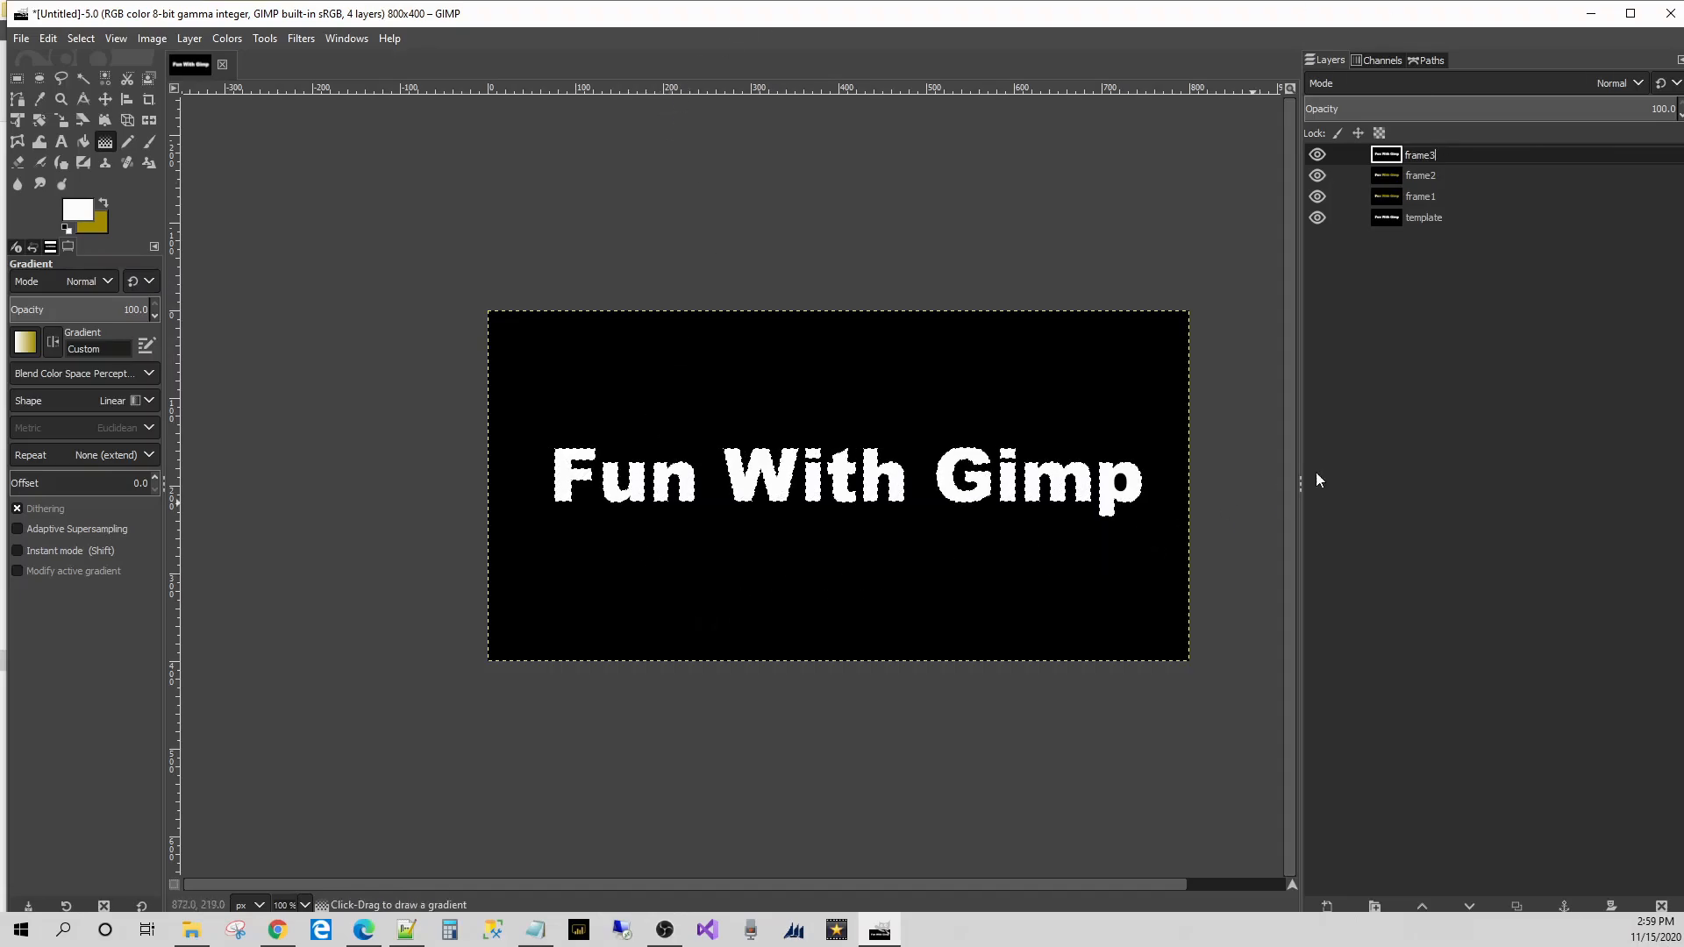
pyautogui.press('Return')
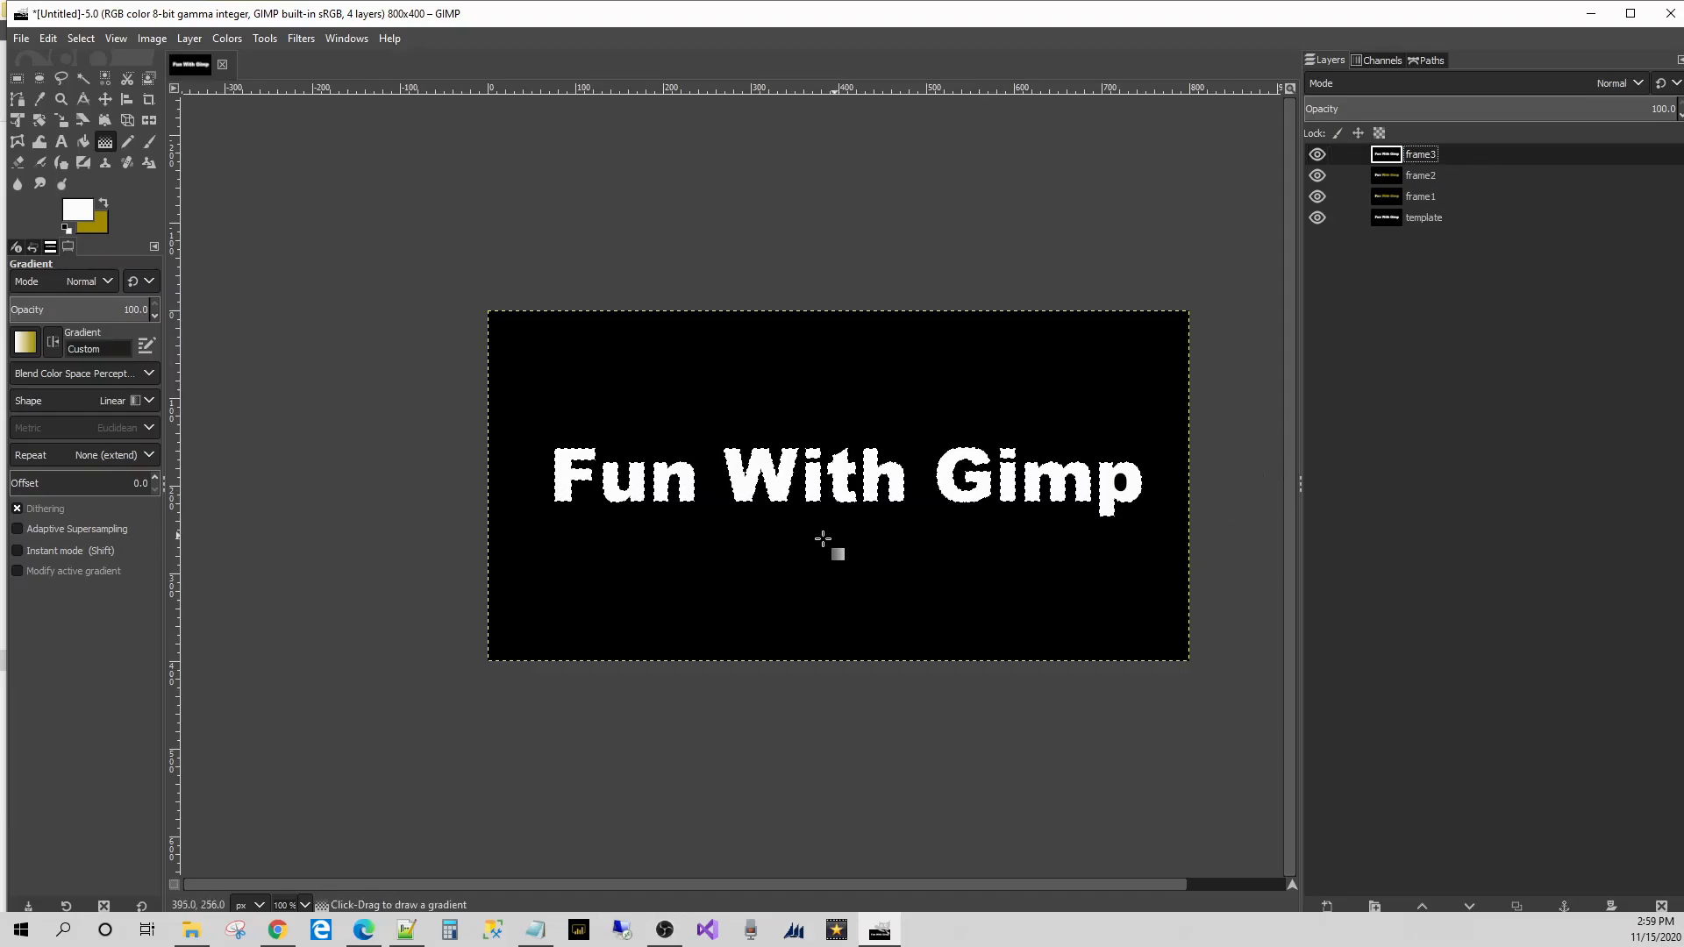
pyautogui.moveTo(710, 524); pyautogui.dragTo(975, 527)
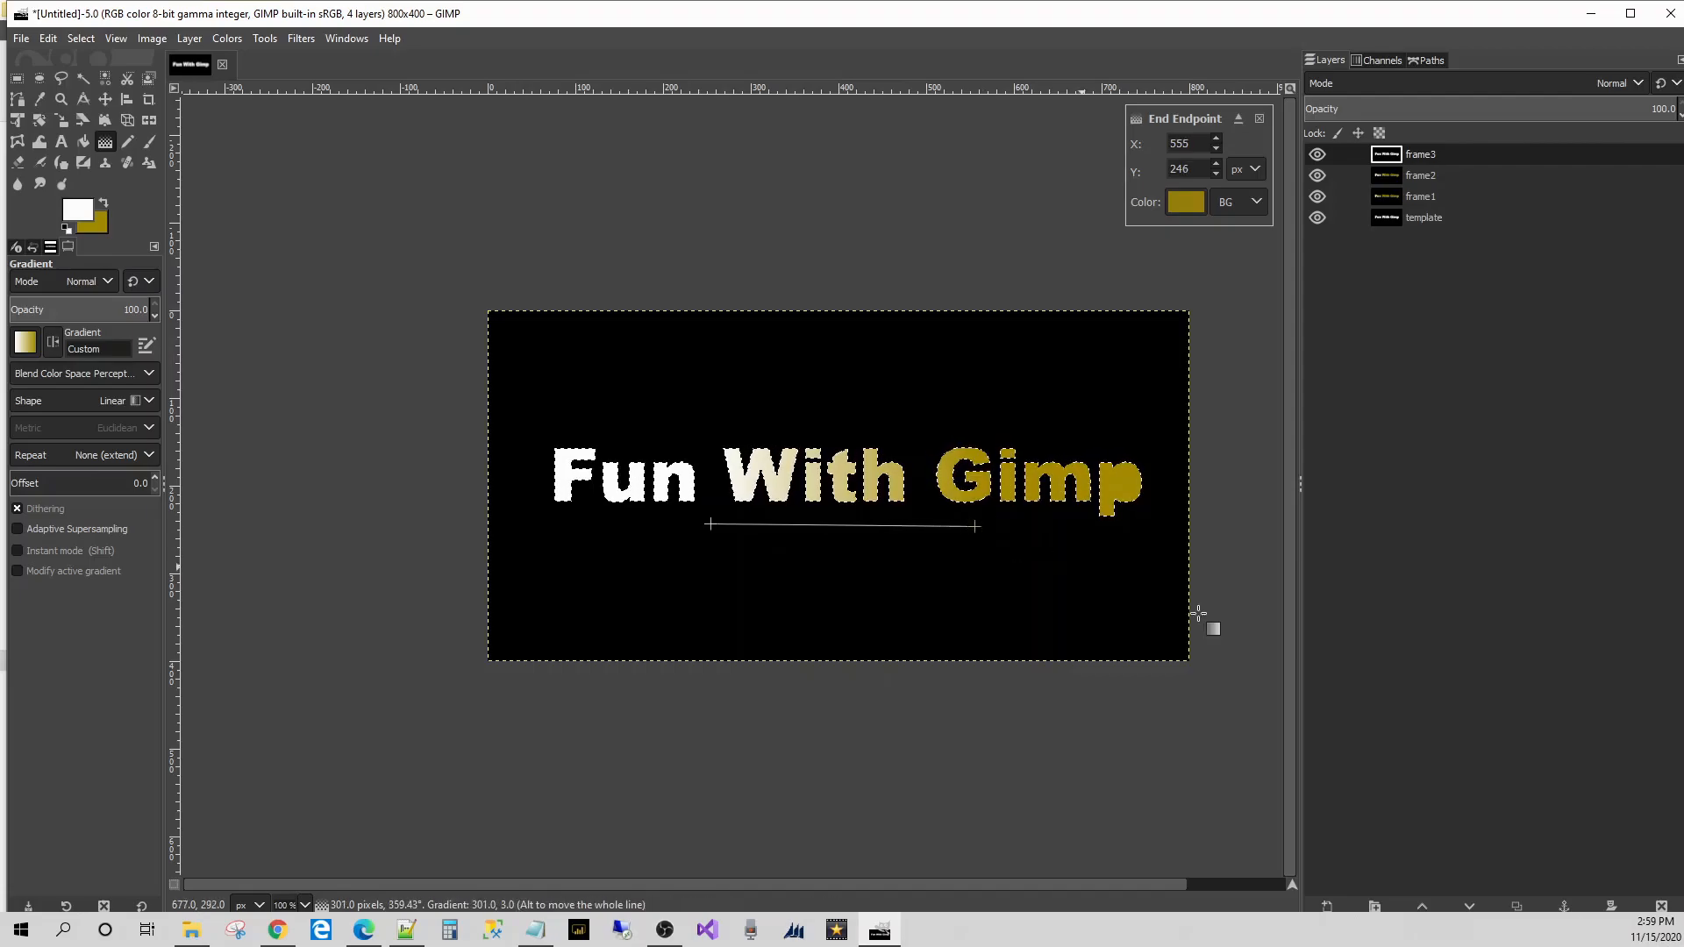
# - Duplicate frame3 as "frame4" and draw a horizontal white-to-gold gradient on its letters from about X 353 to X 1009
pyautogui.click(1517, 907)
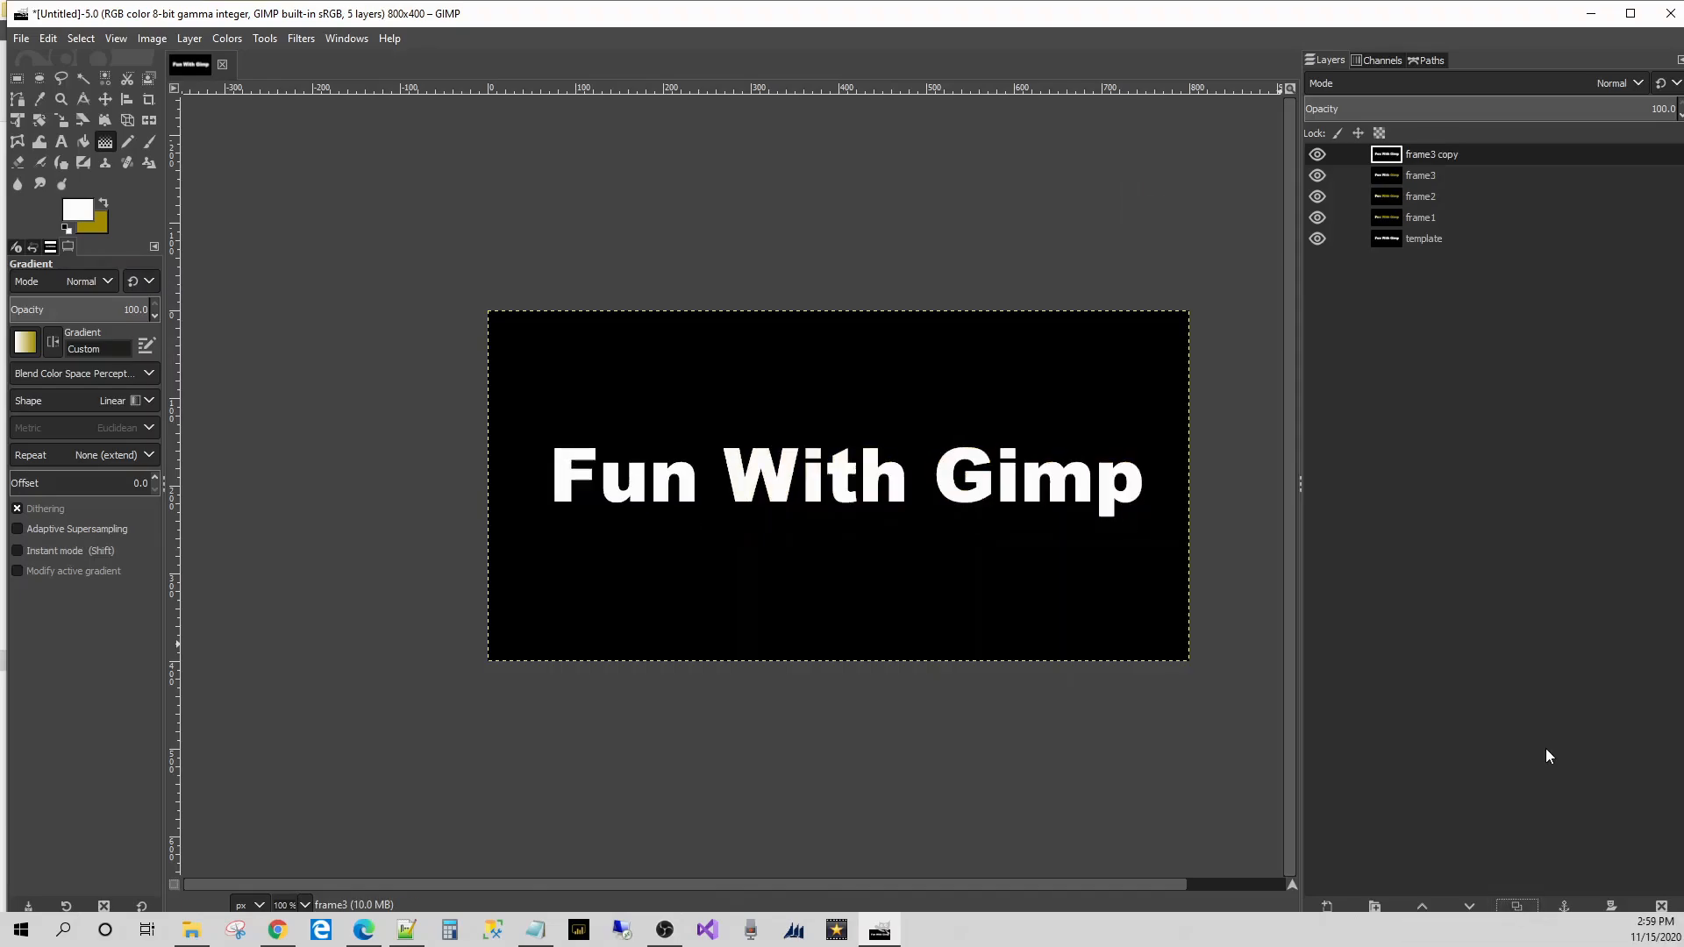
pyautogui.doubleClick(1437, 157)
pyautogui.write('fram')
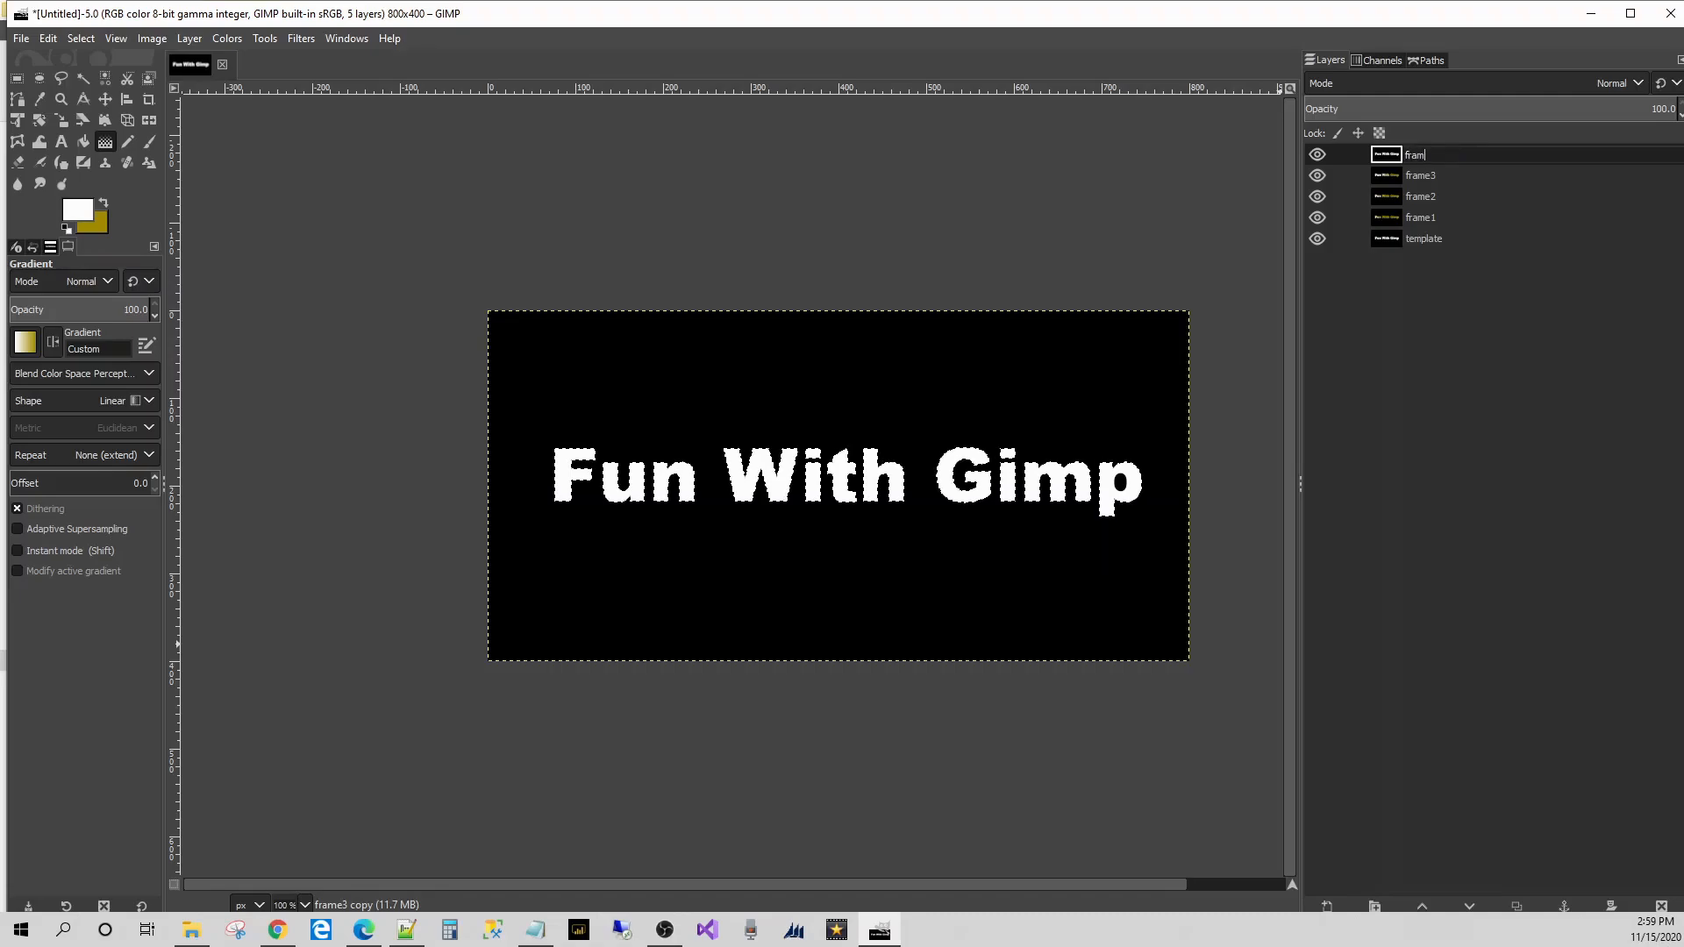
pyautogui.write('e4')
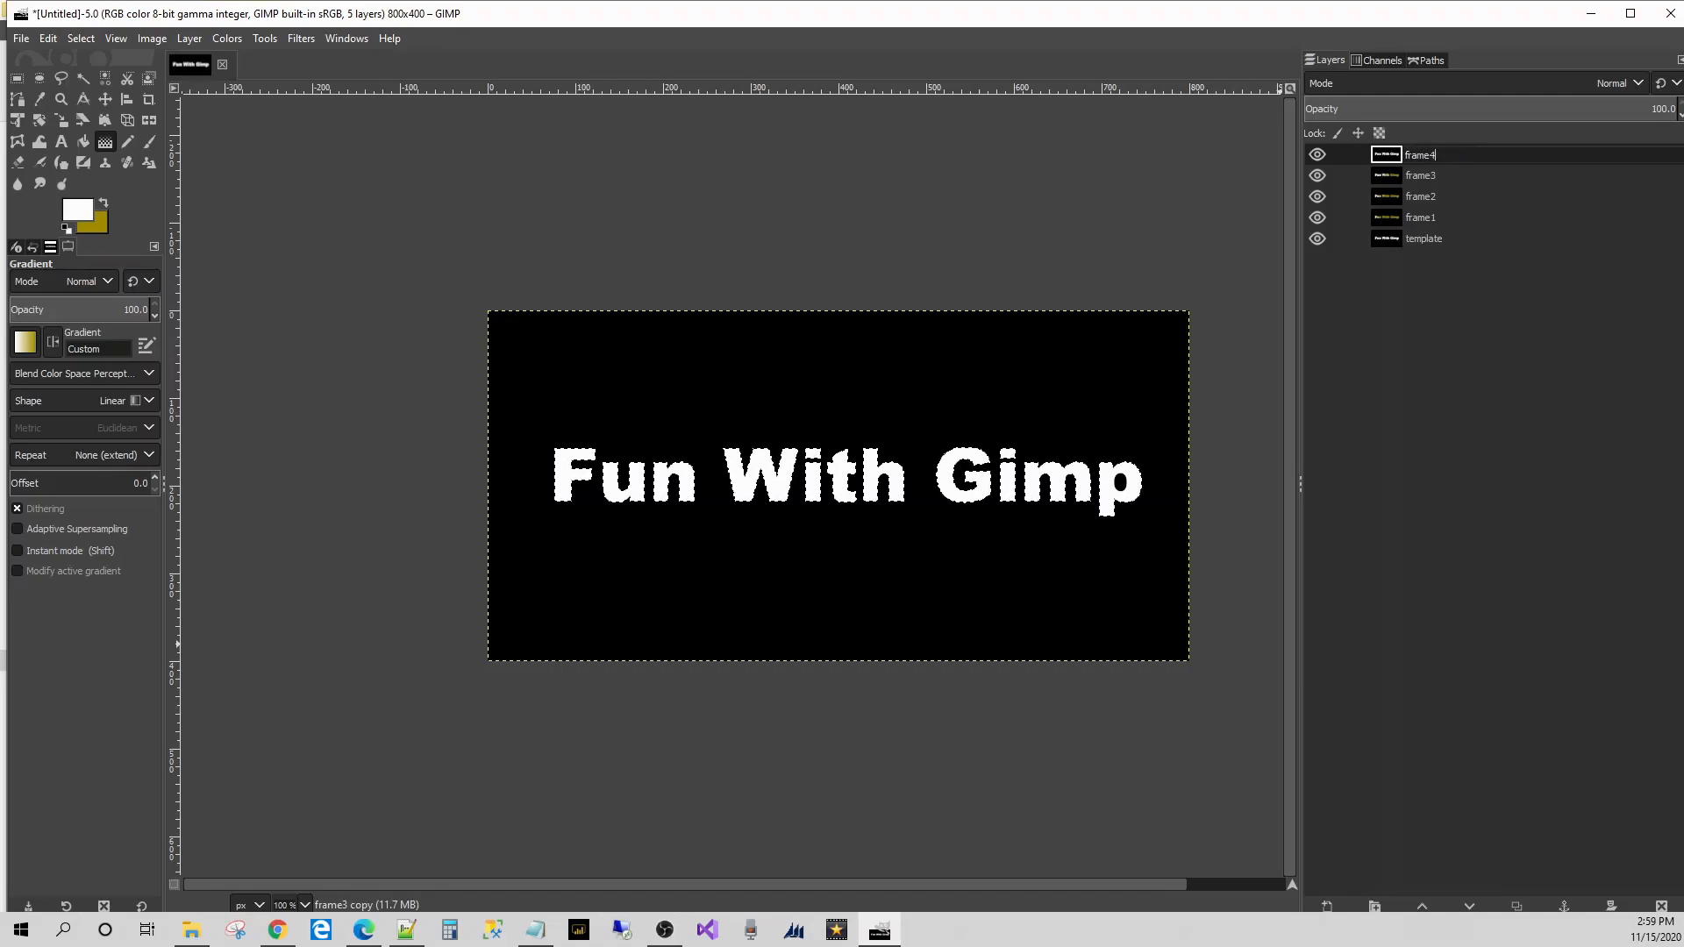
pyautogui.press('Return')
pyautogui.moveTo(878, 524); pyautogui.dragTo(1091, 533)
pyautogui.hotkey('ctrl', 'z')
pyautogui.moveTo(797, 531); pyautogui.dragTo(1373, 528)
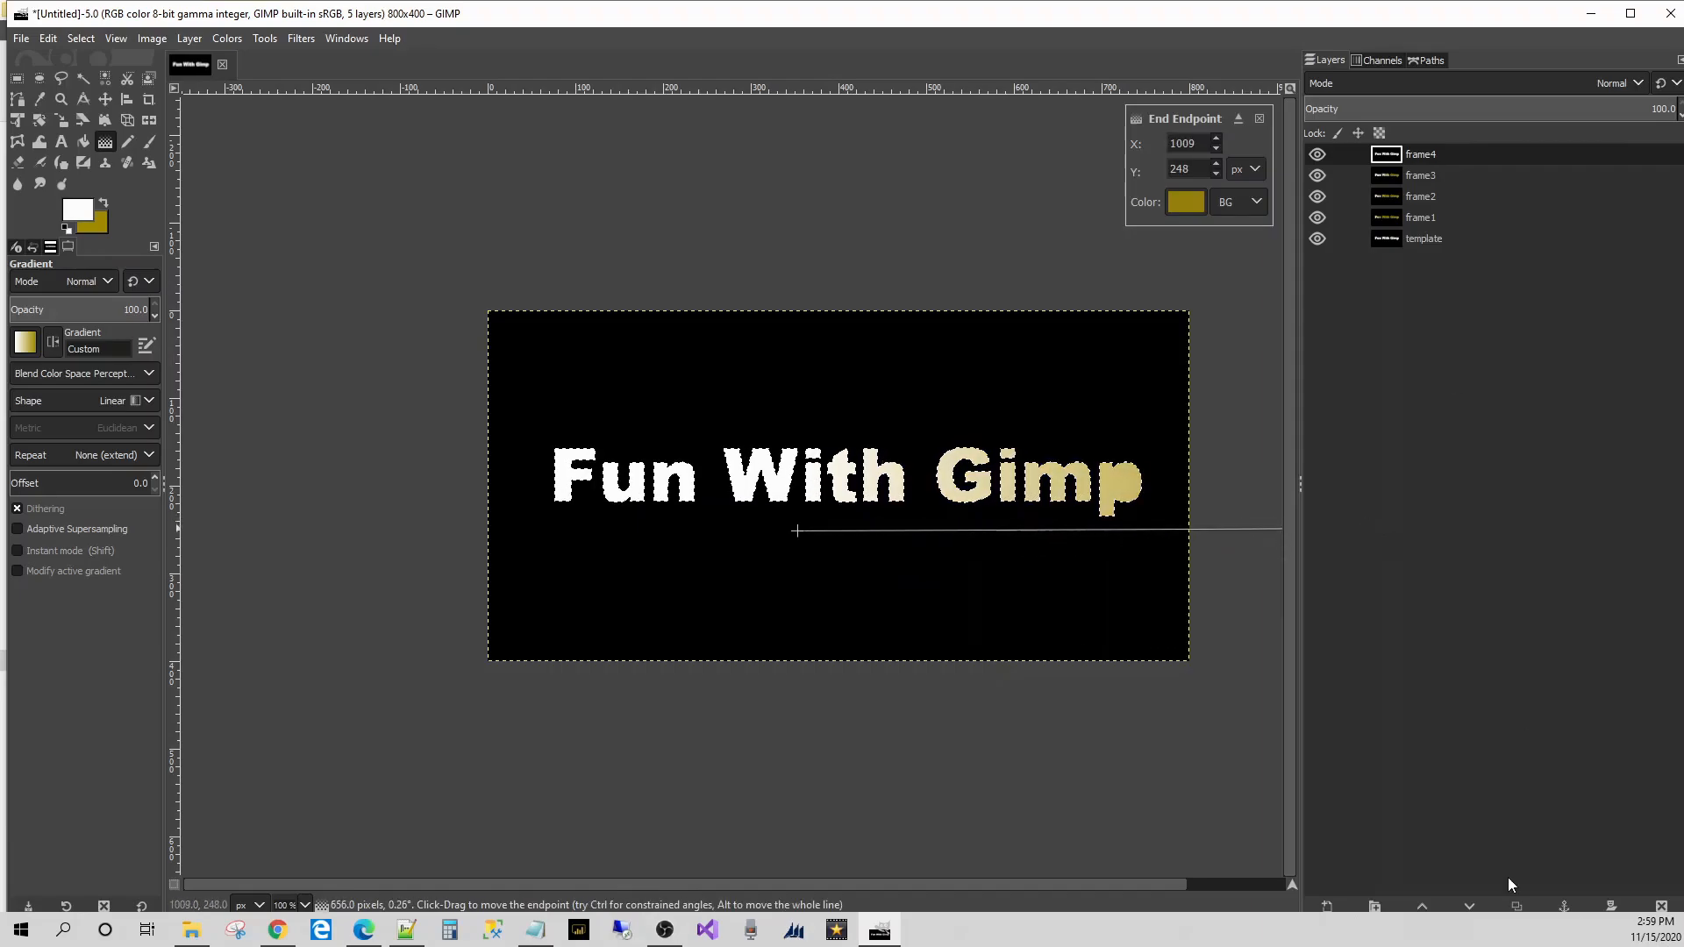
# - Add duplicate layers named "frame5" and "frame6", with a white-to-gold gradient on frame5 running from the last letters past the canvas edge
pyautogui.press('Escape')
pyautogui.moveTo(1053, 526); pyautogui.dragTo(1447, 546)
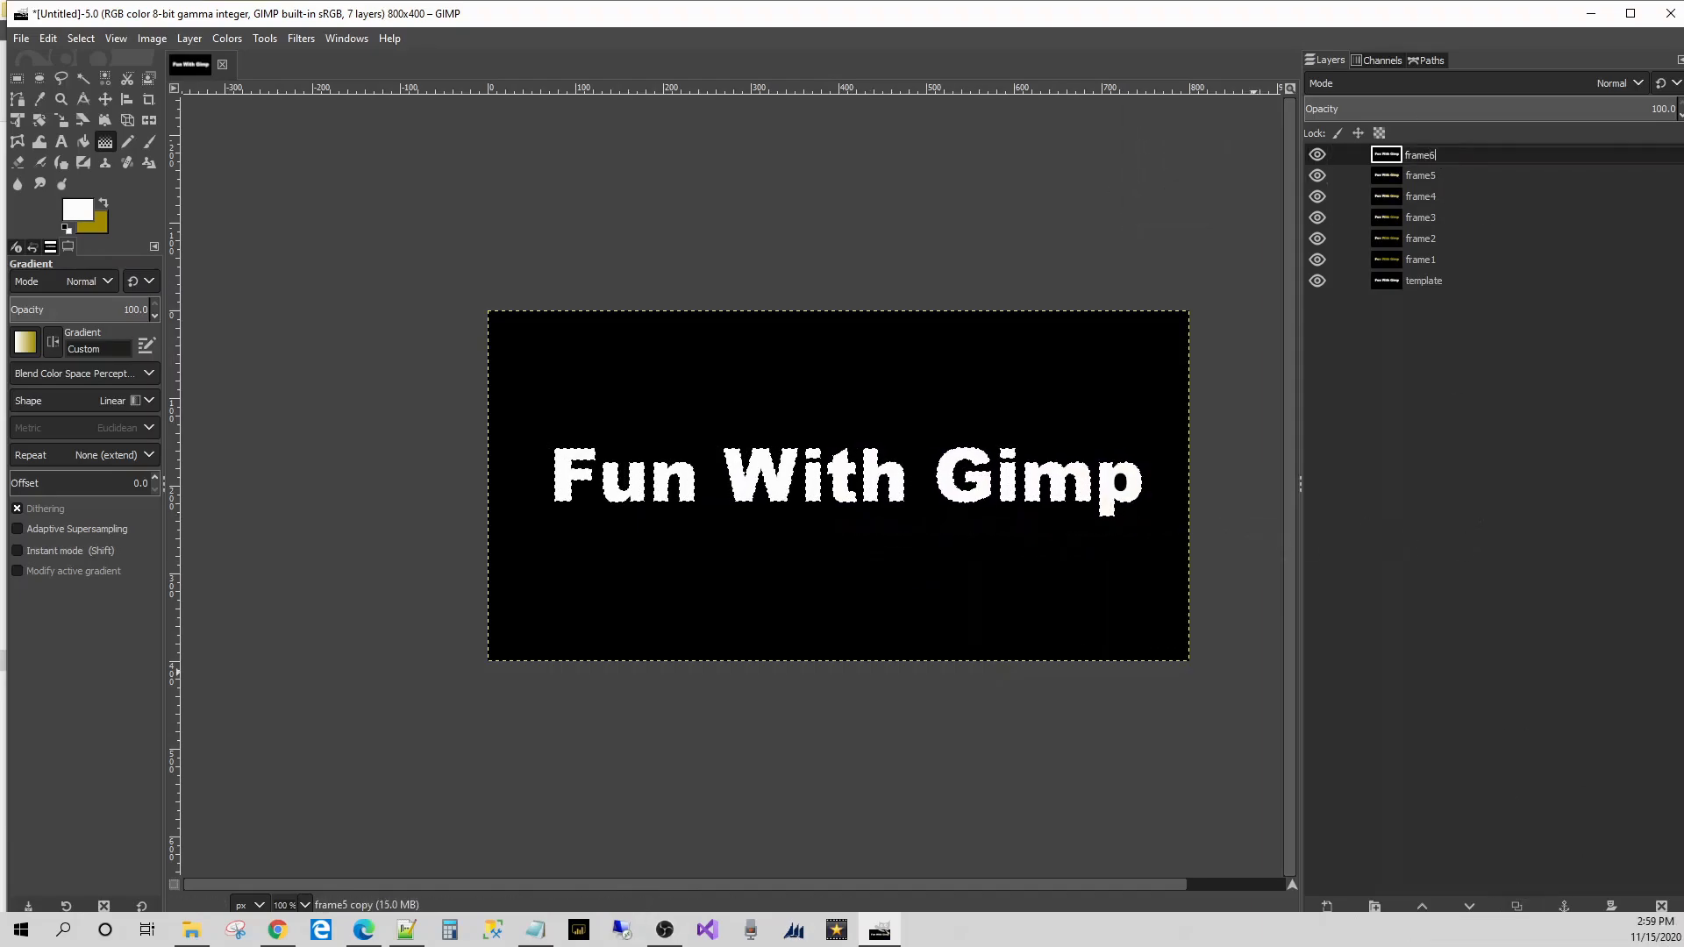
# - Try two horizontal white-to-gold gradients on frame6's letters, one starting well outside the canvas, and undo both
pyautogui.moveTo(246, 550); pyautogui.dragTo(965, 550)
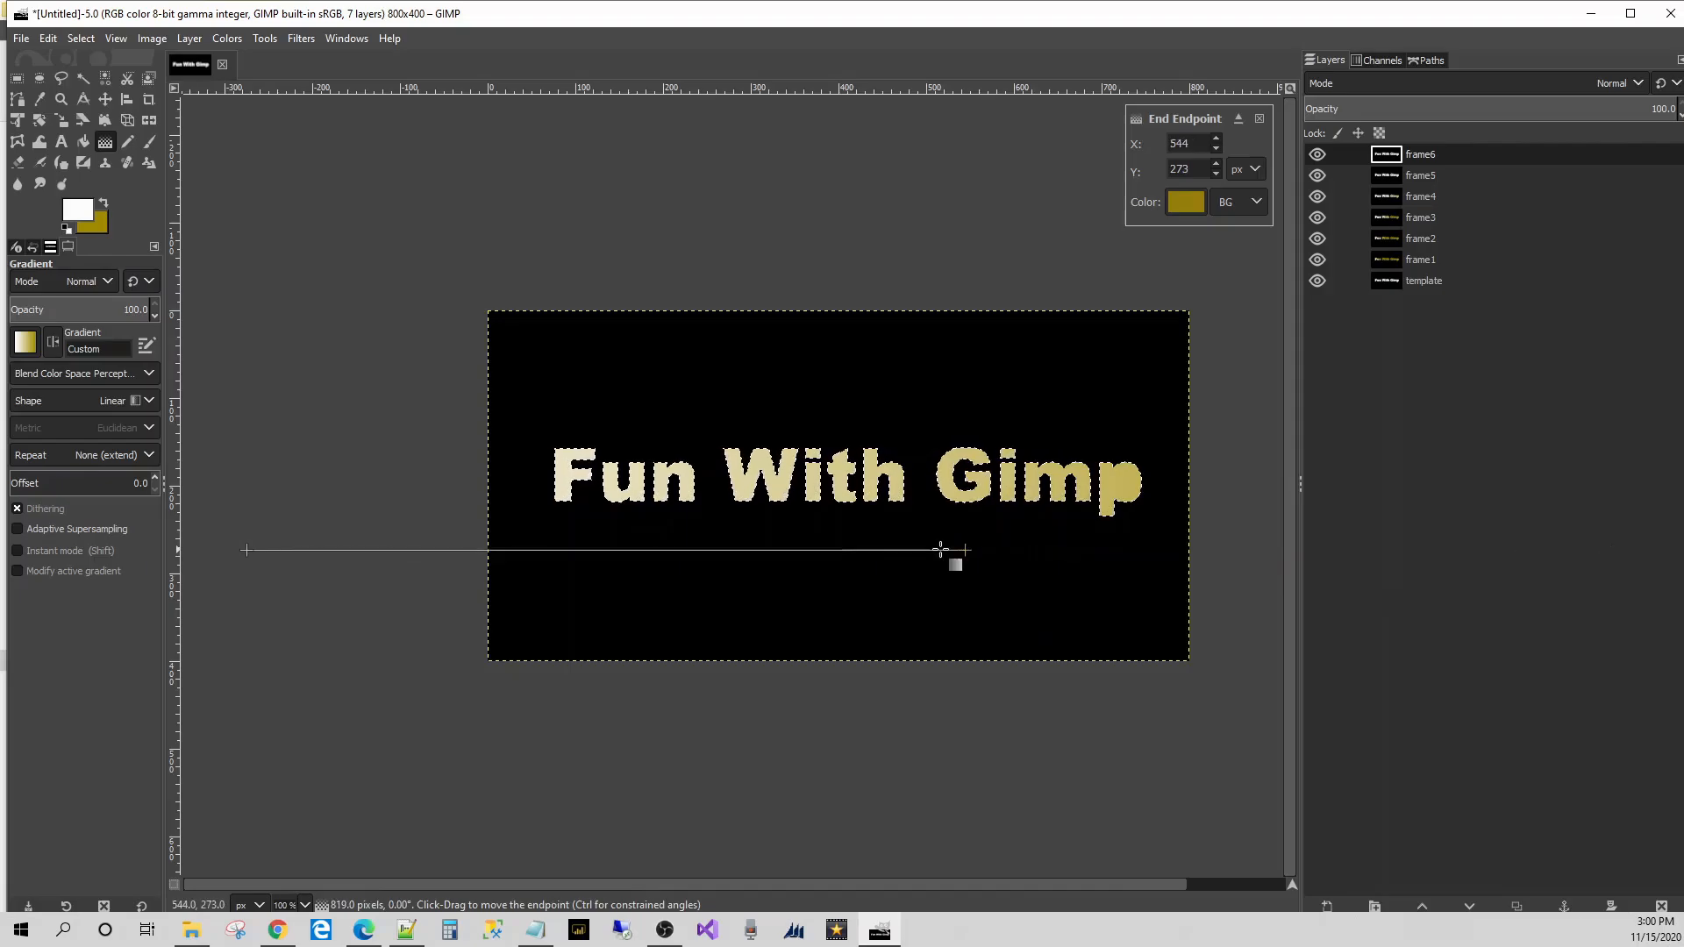
pyautogui.hotkey('ctrl', 'z')
pyautogui.moveTo(603, 539); pyautogui.dragTo(950, 539)
pyautogui.hotkey('ctrl', 'z')
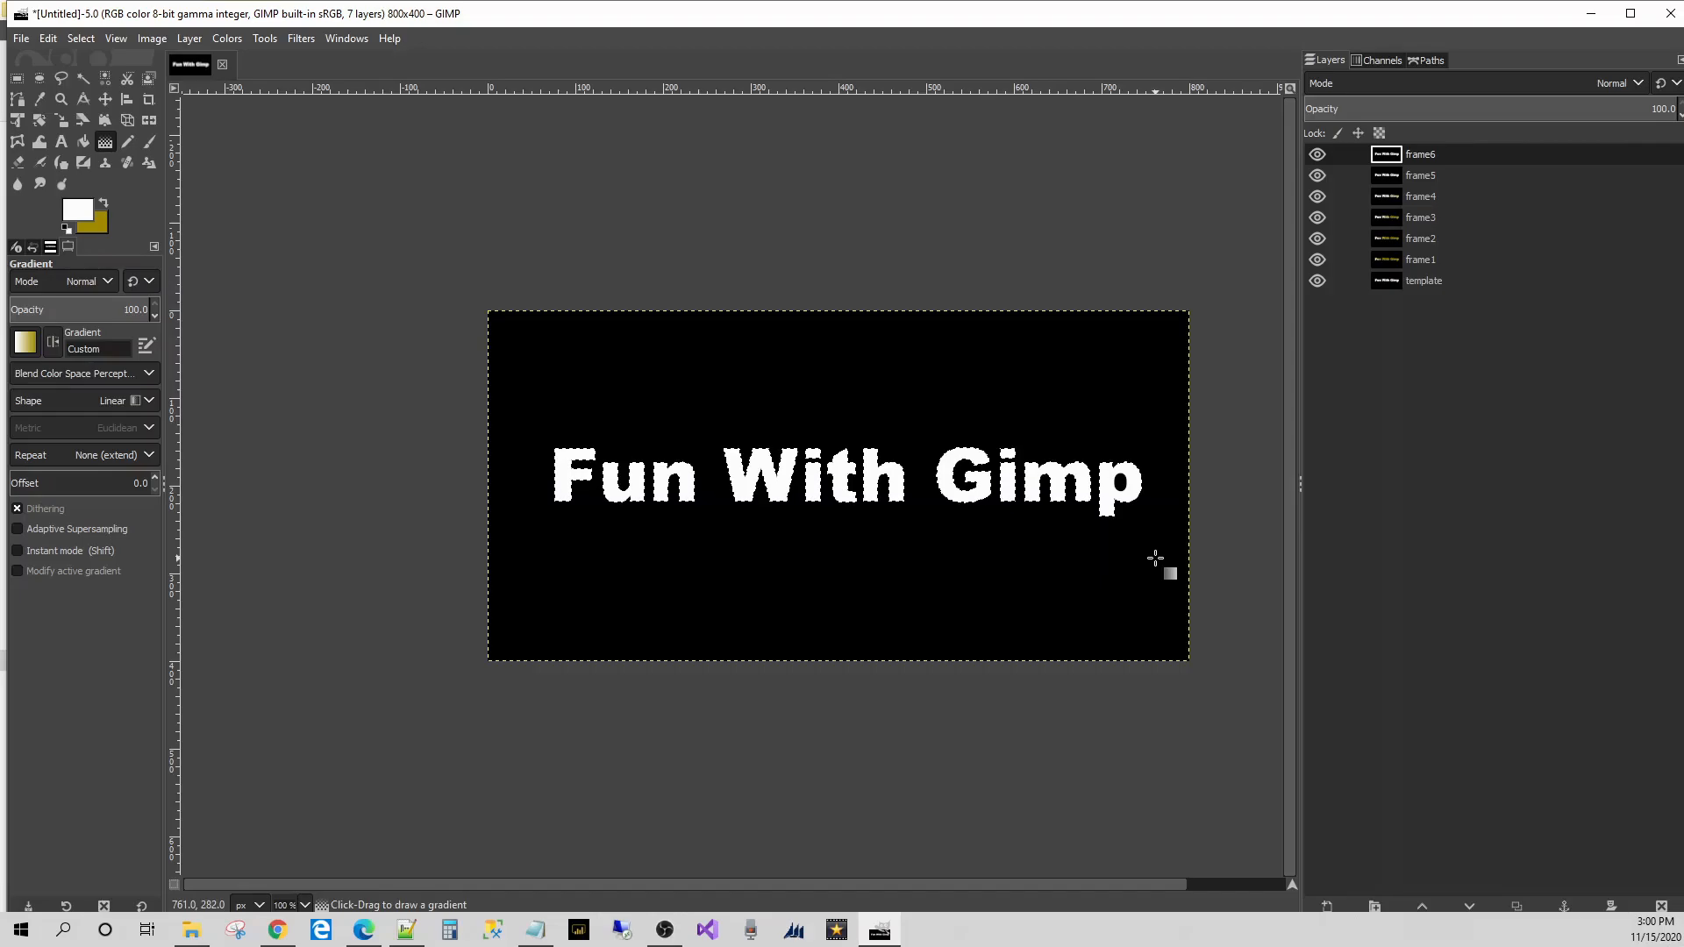
# - Reverse the gradient and draw it horizontally, gold to white, across the first letters of frame6, ending at about X 230
pyautogui.click(53, 343)
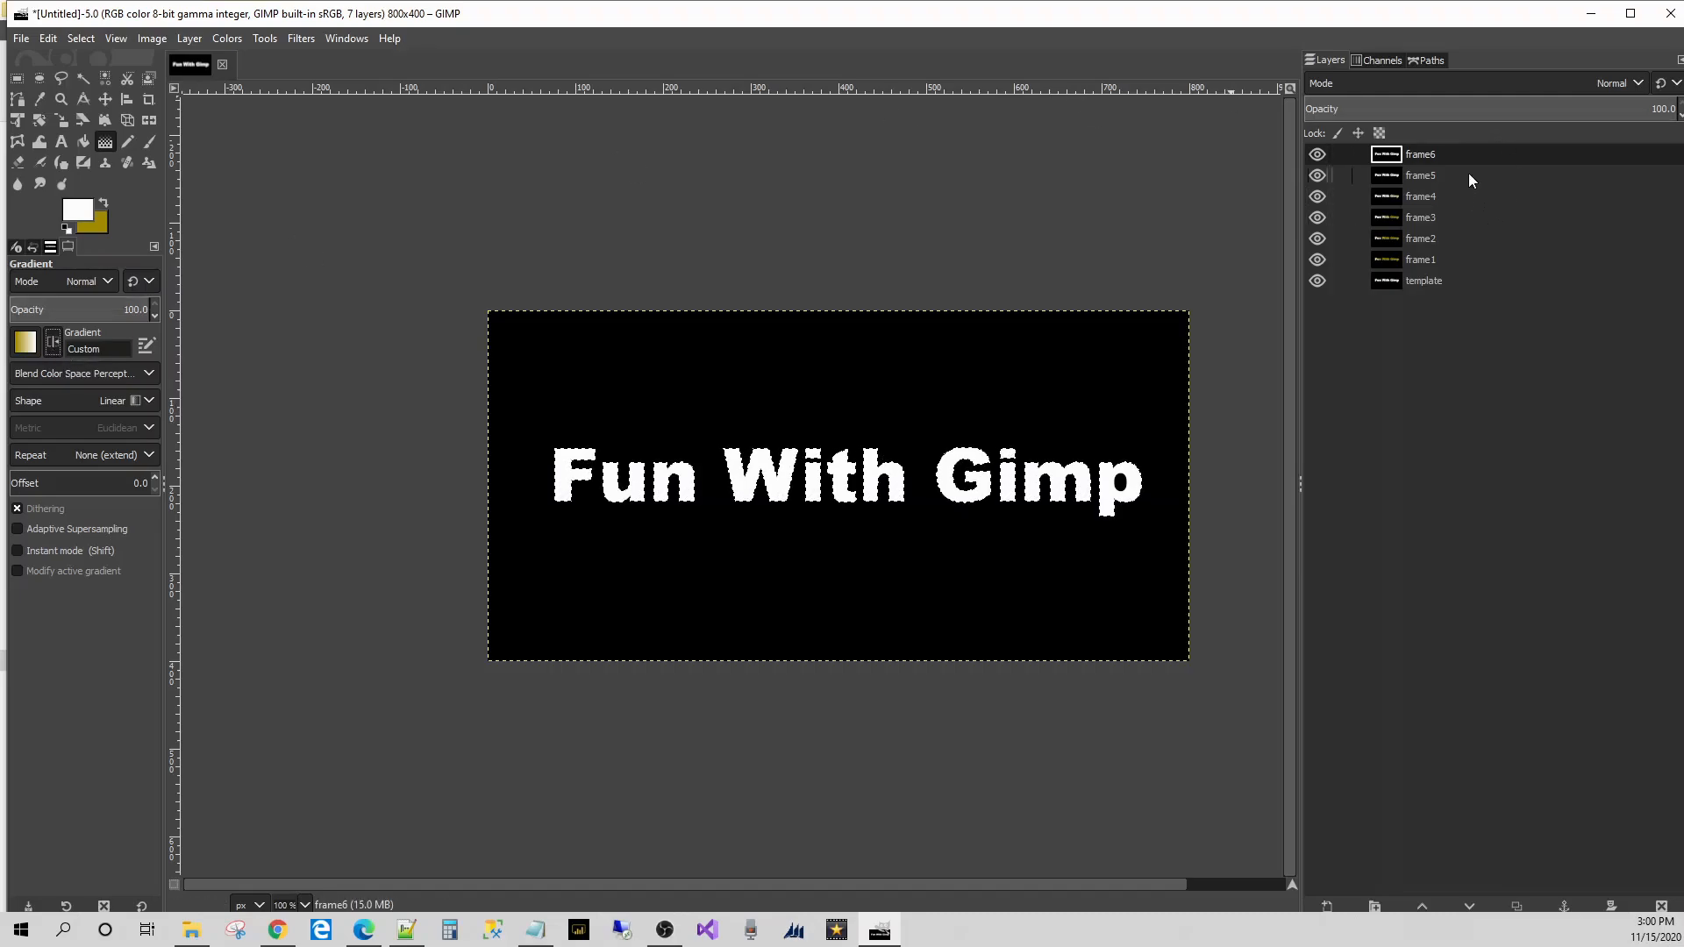
pyautogui.moveTo(518, 533); pyautogui.dragTo(689, 533)
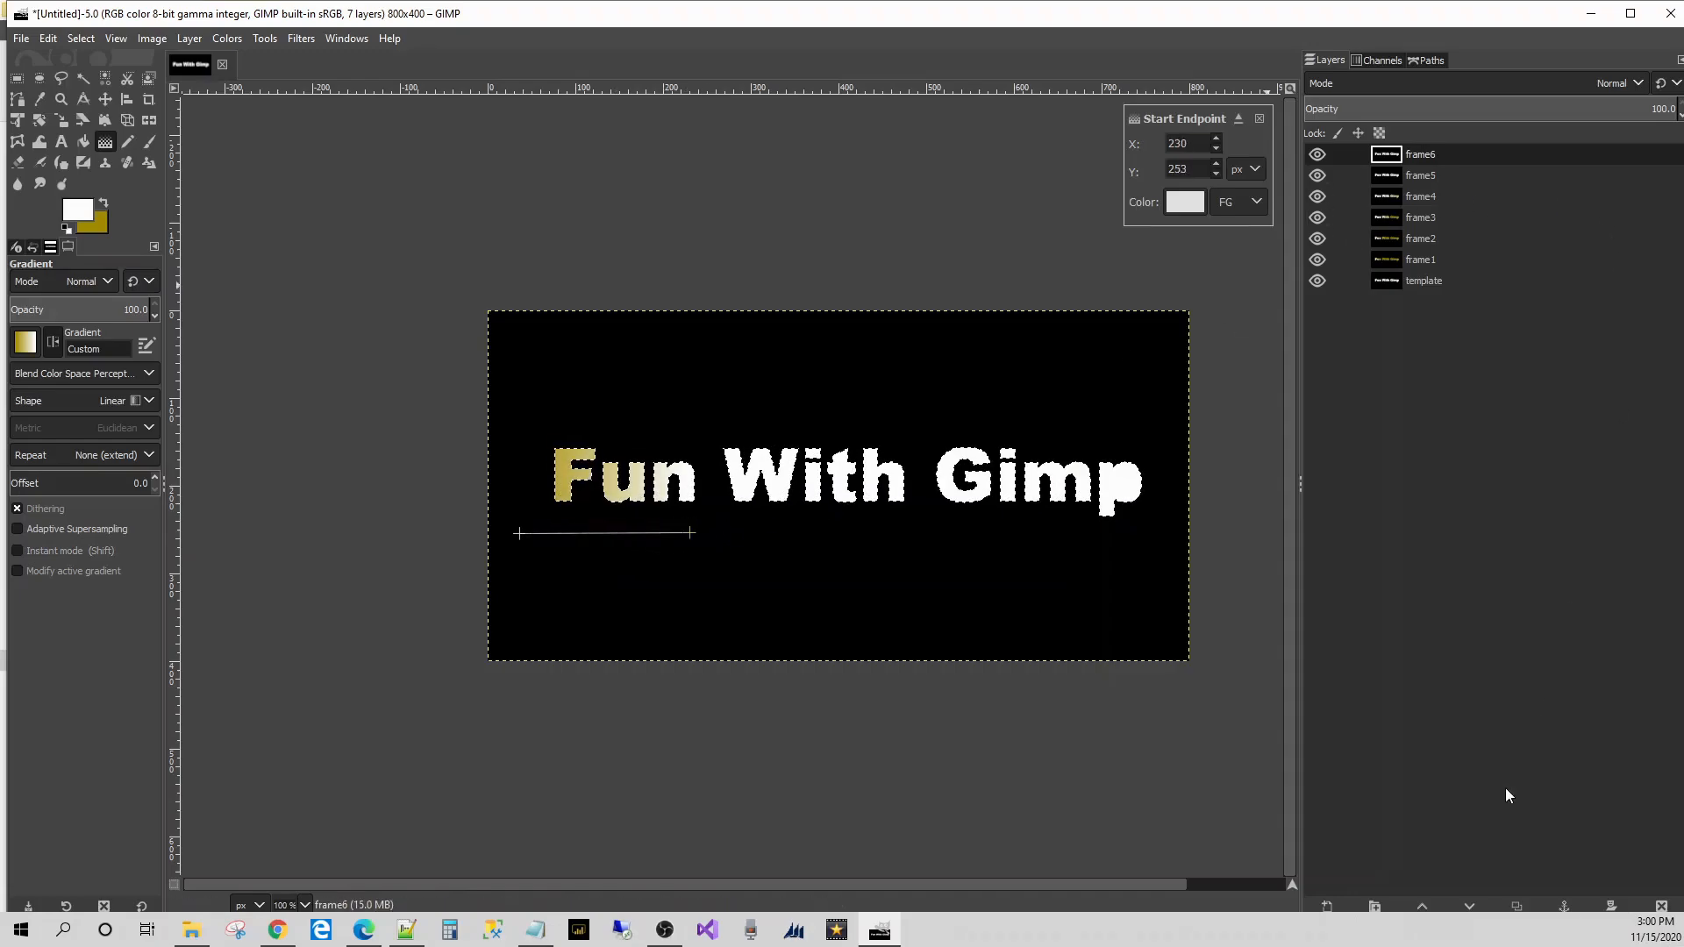
# - Duplicate the frame6 layer and name the copy "frame7"
pyautogui.click(1516, 907)
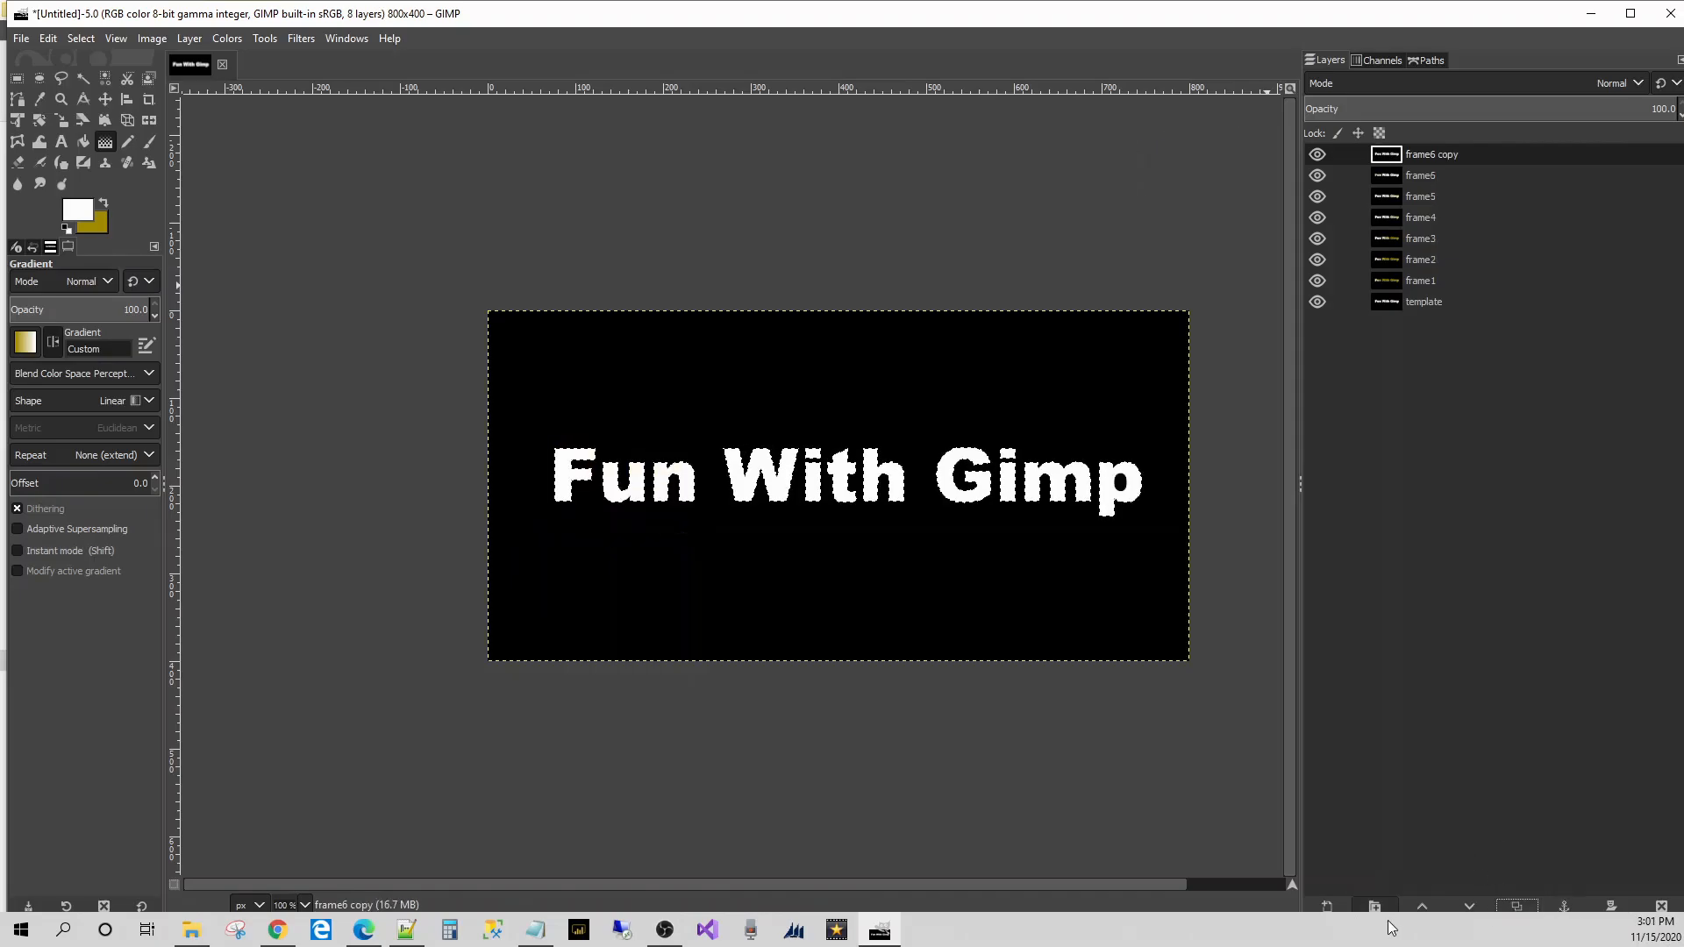
pyautogui.doubleClick(1419, 155)
pyautogui.write('frame7')
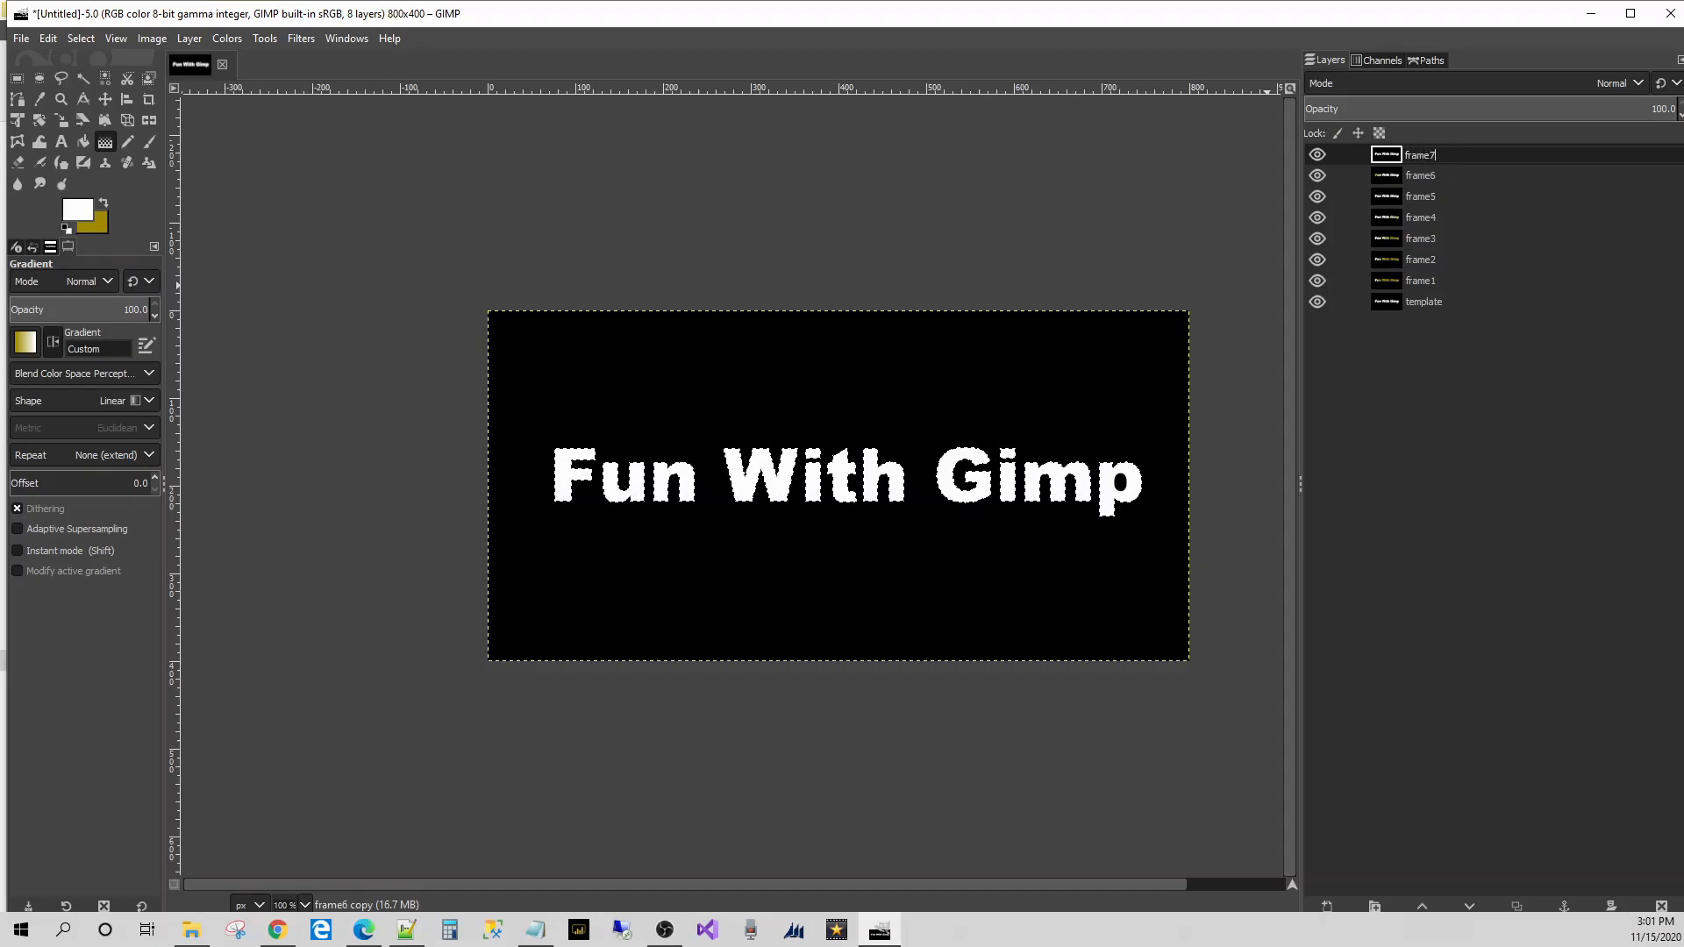
pyautogui.press('Return')
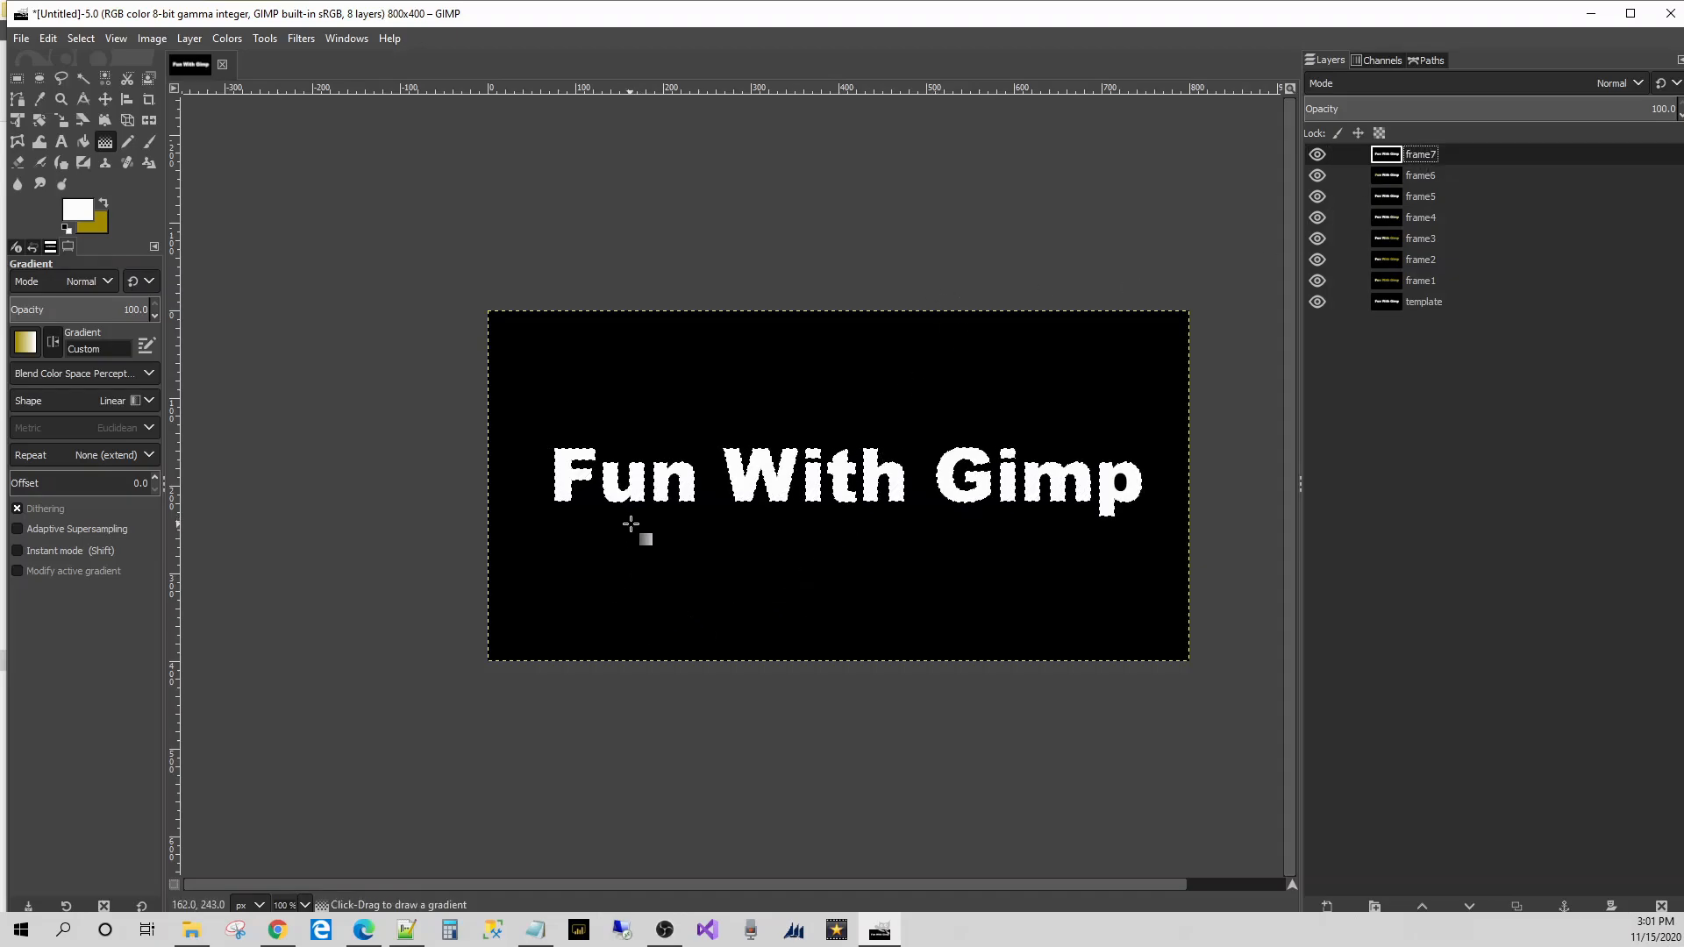
# - Duplicate frame7 as "frame8" and draw a horizontal gold-to-white gradient on its letters from about X 354 to X 715
pyautogui.click(1517, 907)
pyautogui.doubleClick(1472, 154)
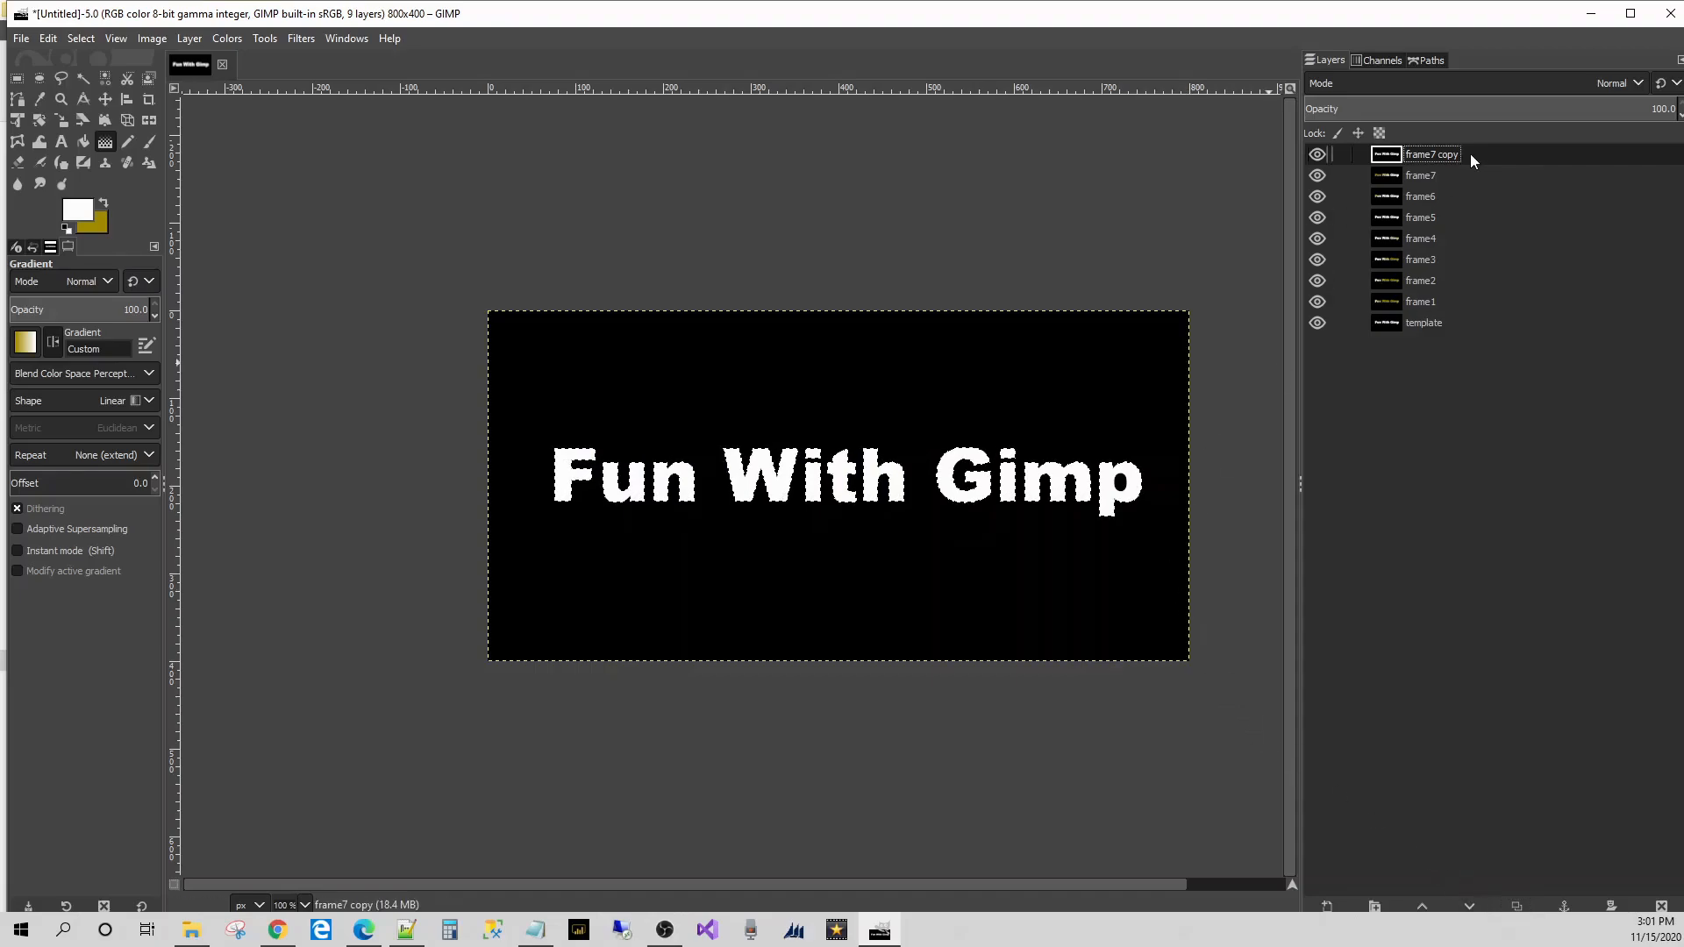
pyautogui.click(1627, 432)
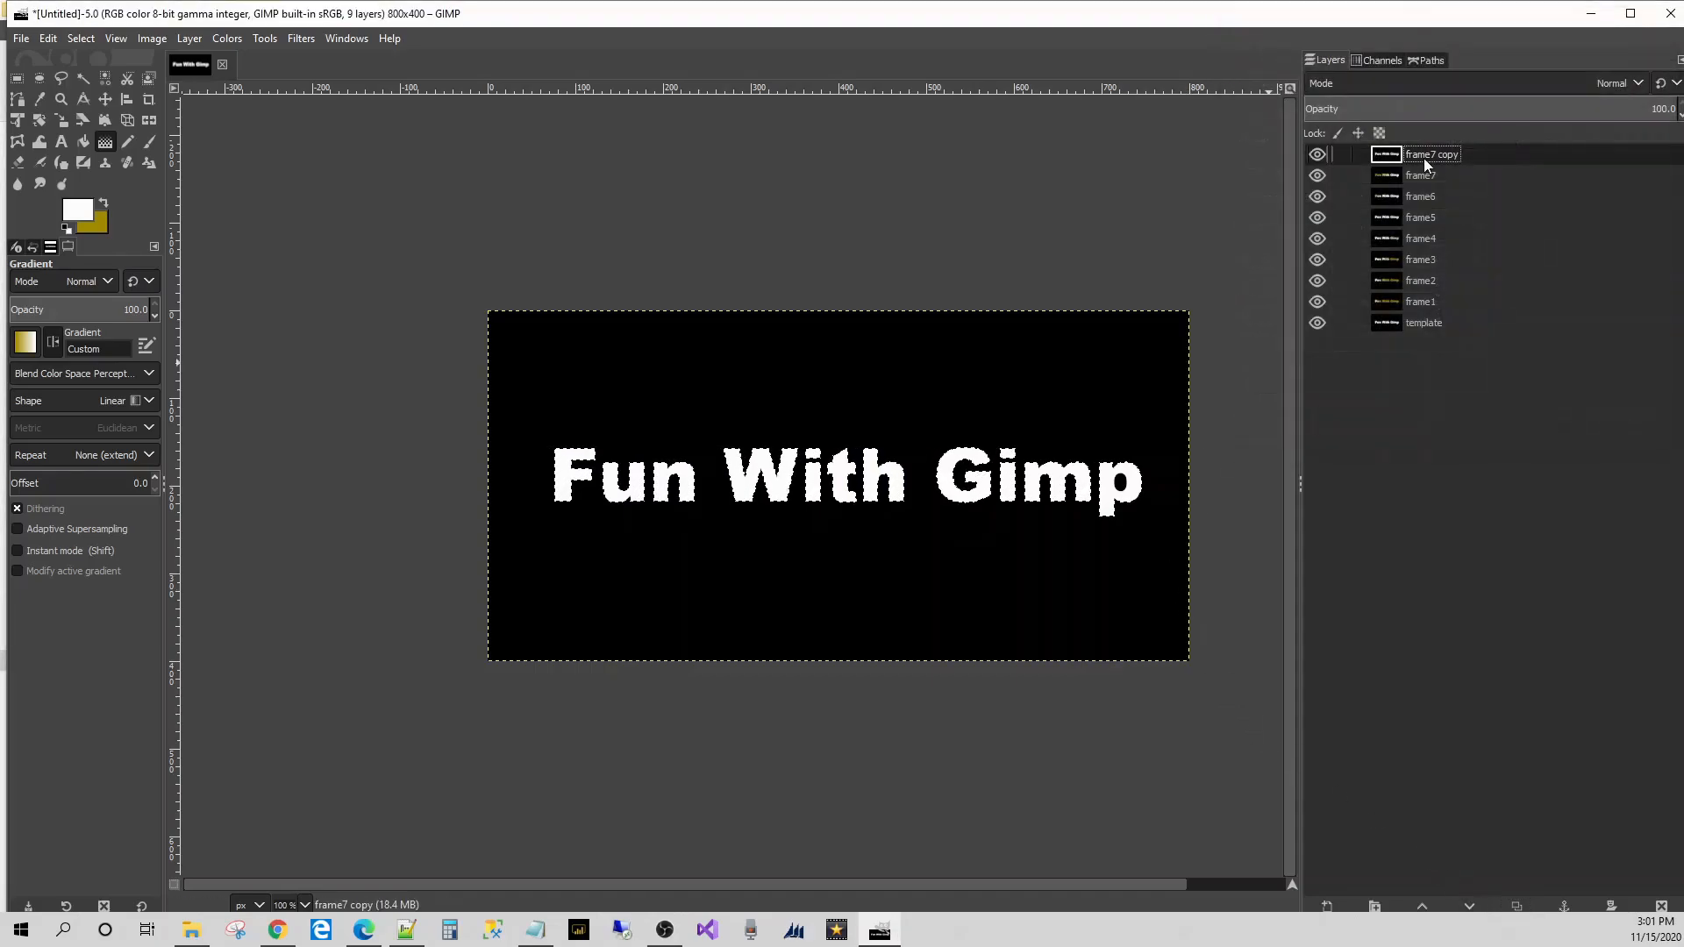
pyautogui.doubleClick(1424, 156)
pyautogui.write('frame8')
pyautogui.press('Return')
pyautogui.moveTo(801, 526); pyautogui.dragTo(1128, 530)
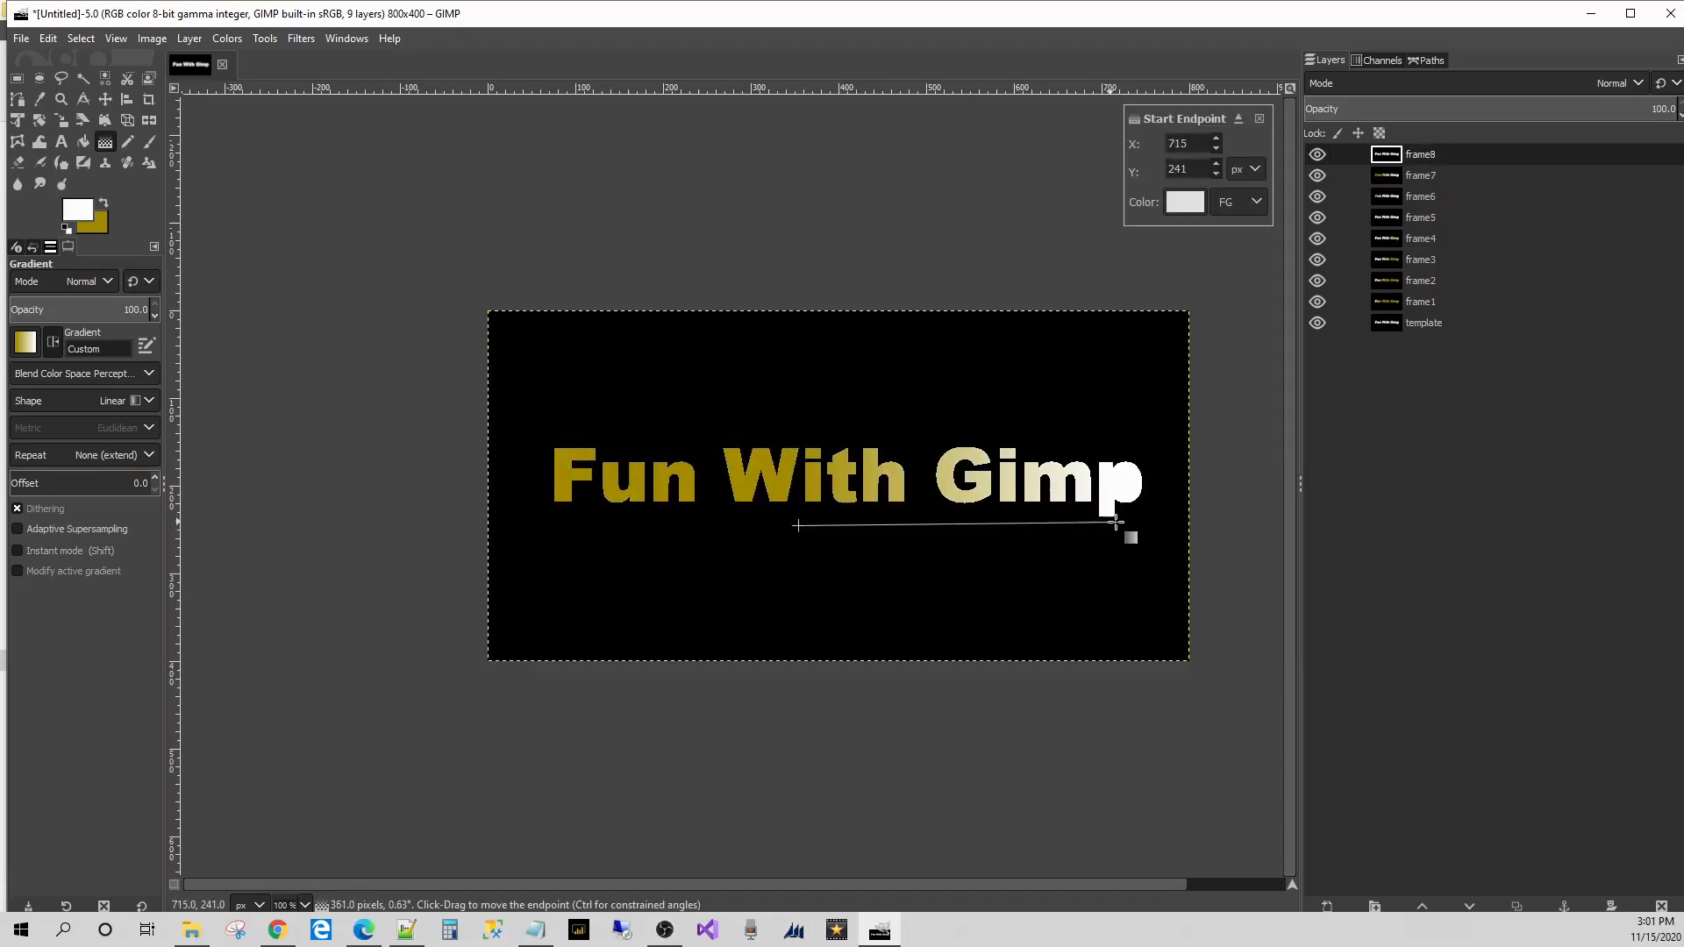
# - Duplicate frame8 as "frame9", draw a gold-to-white gradient from its last letters to about X 1247 beyond the canvas, and keep the layer visible
pyautogui.click(1517, 908)
pyautogui.doubleClick(1430, 154)
pyautogui.write('frame9')
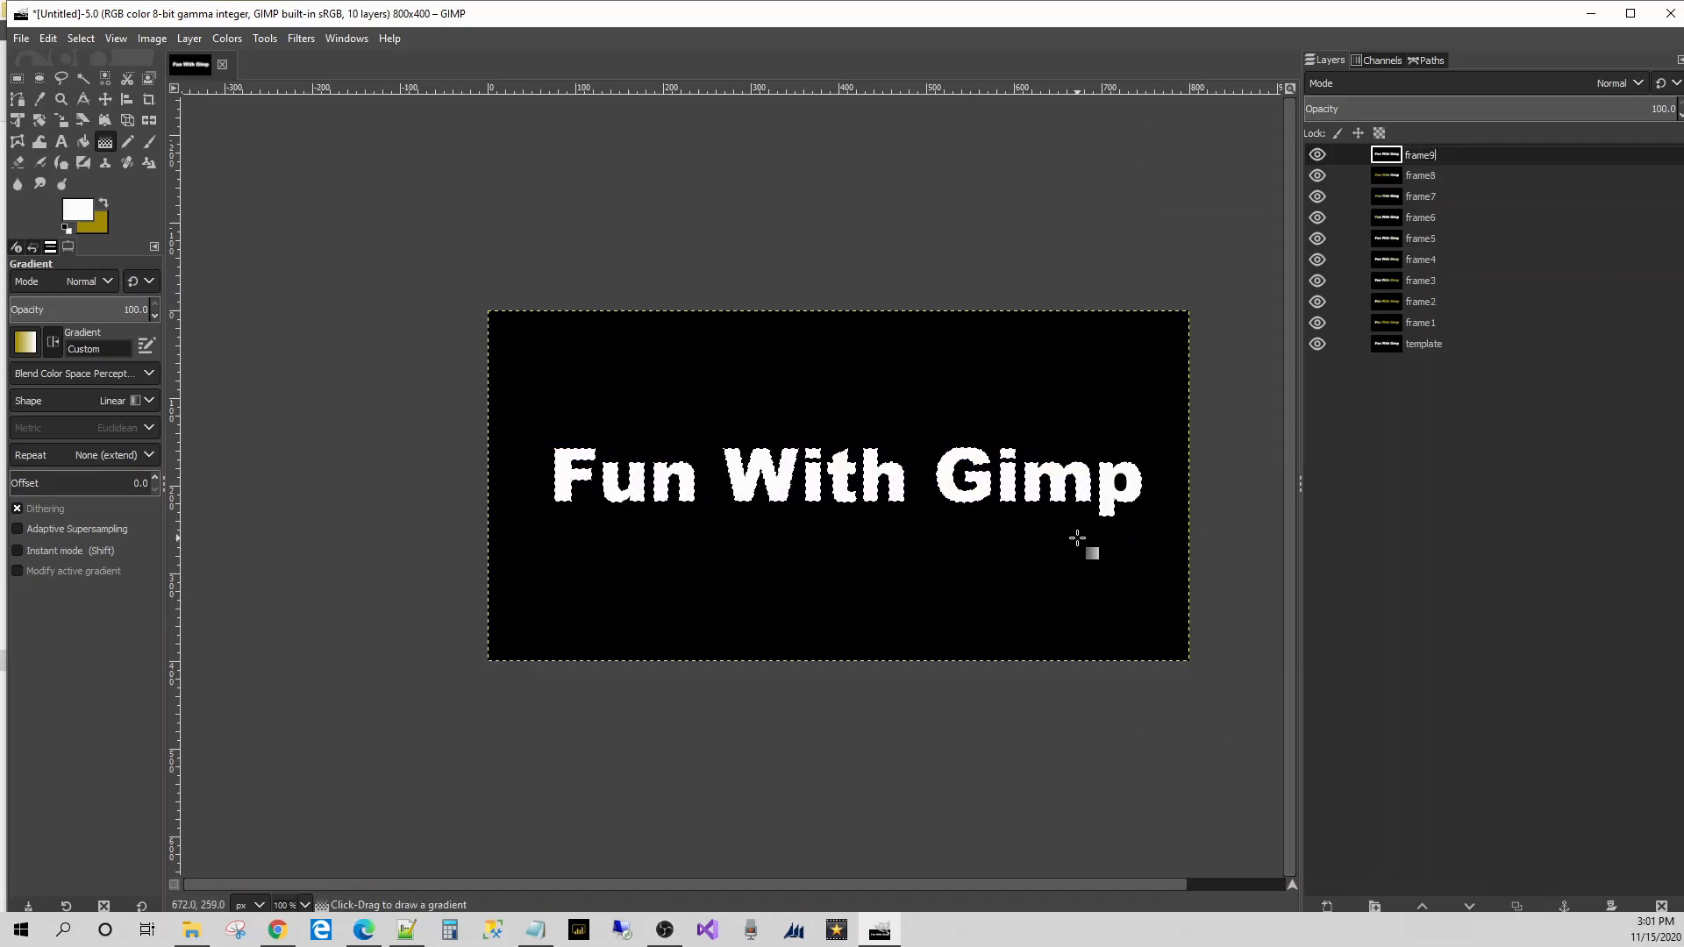
pyautogui.press('Return')
pyautogui.moveTo(1043, 550); pyautogui.dragTo(1498, 555)
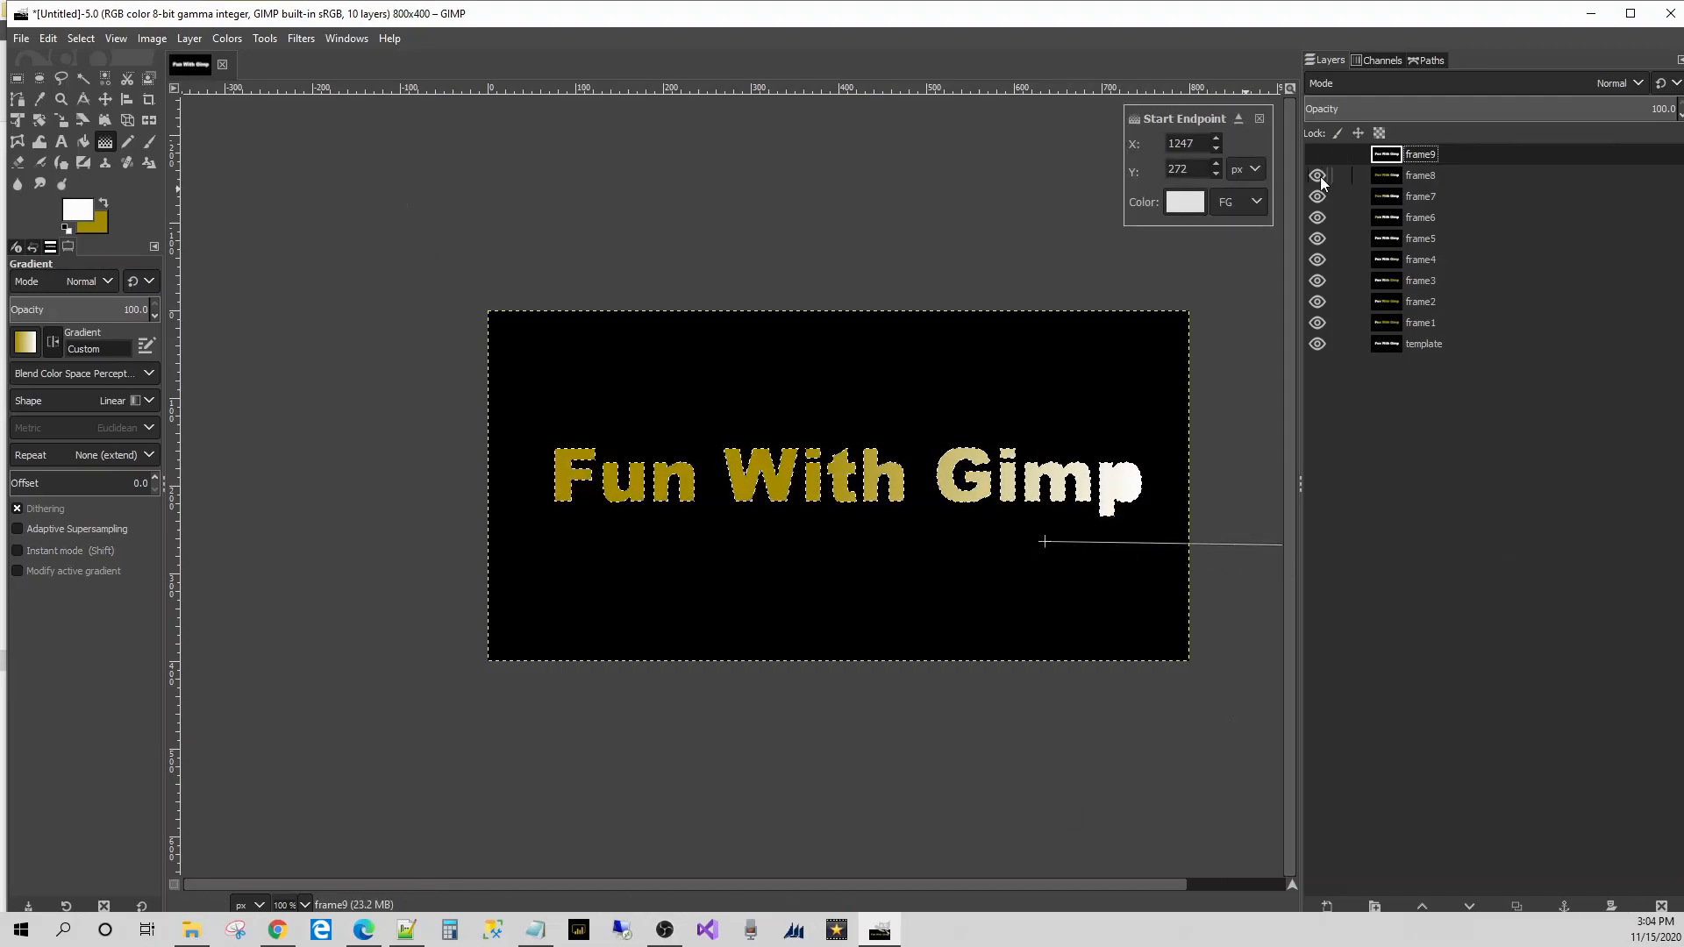
pyautogui.click(1317, 154)
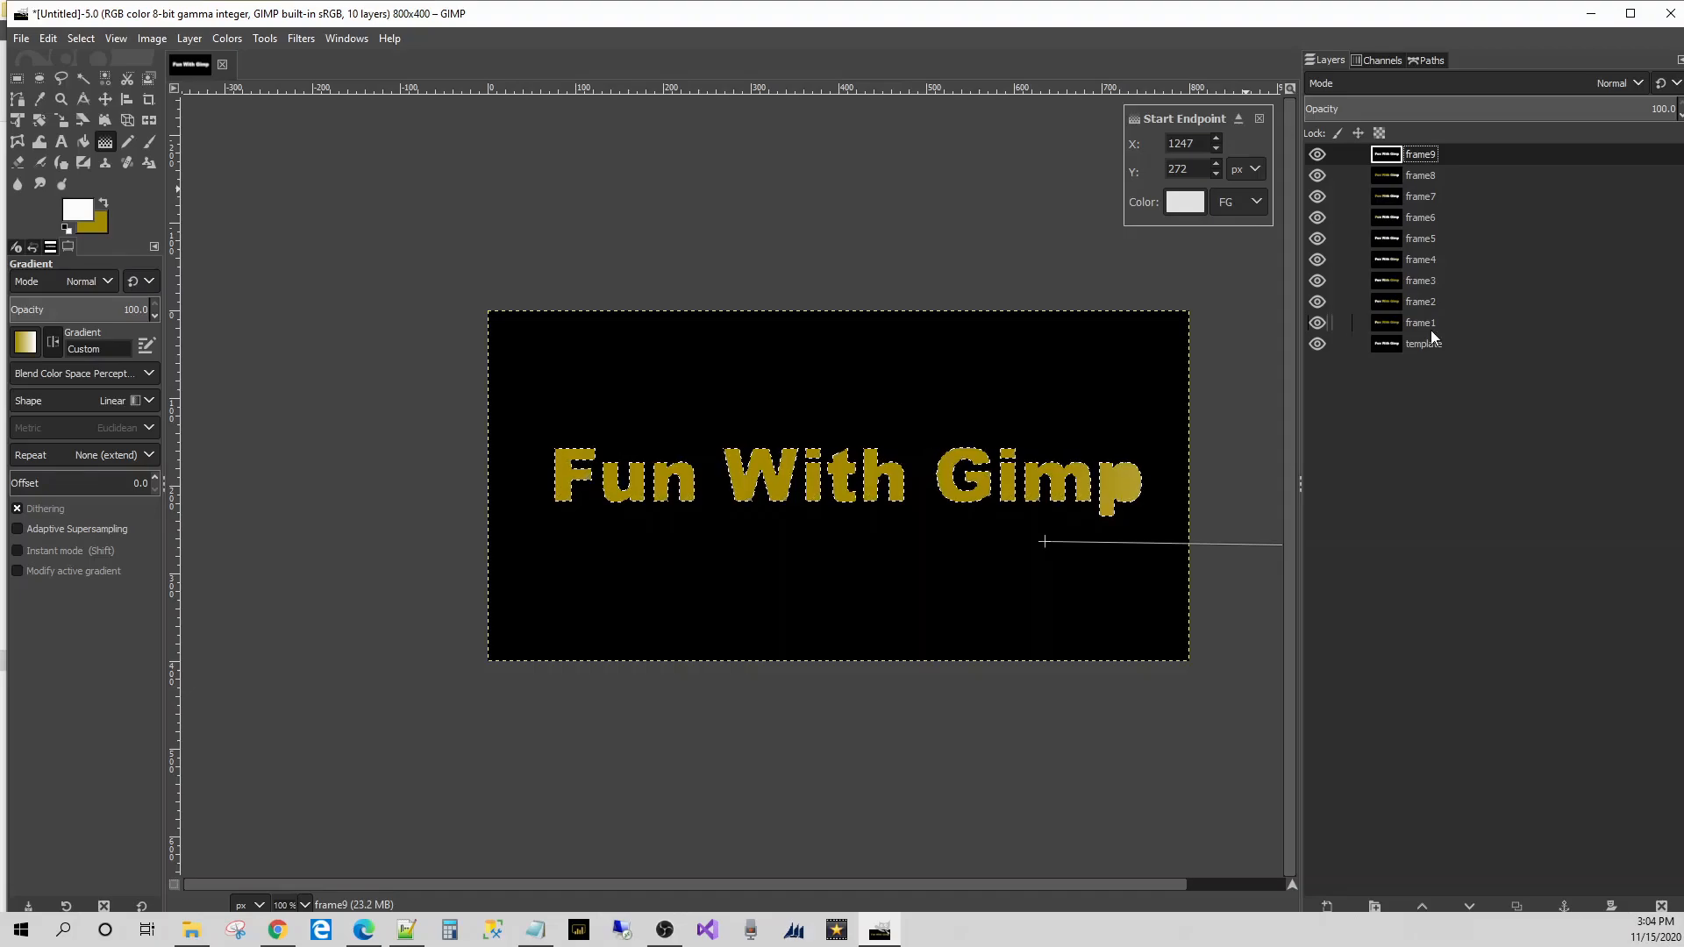
# - Duplicate the frame1 layer and move the copy above frame9 in the layer stack
pyautogui.click(1484, 332)
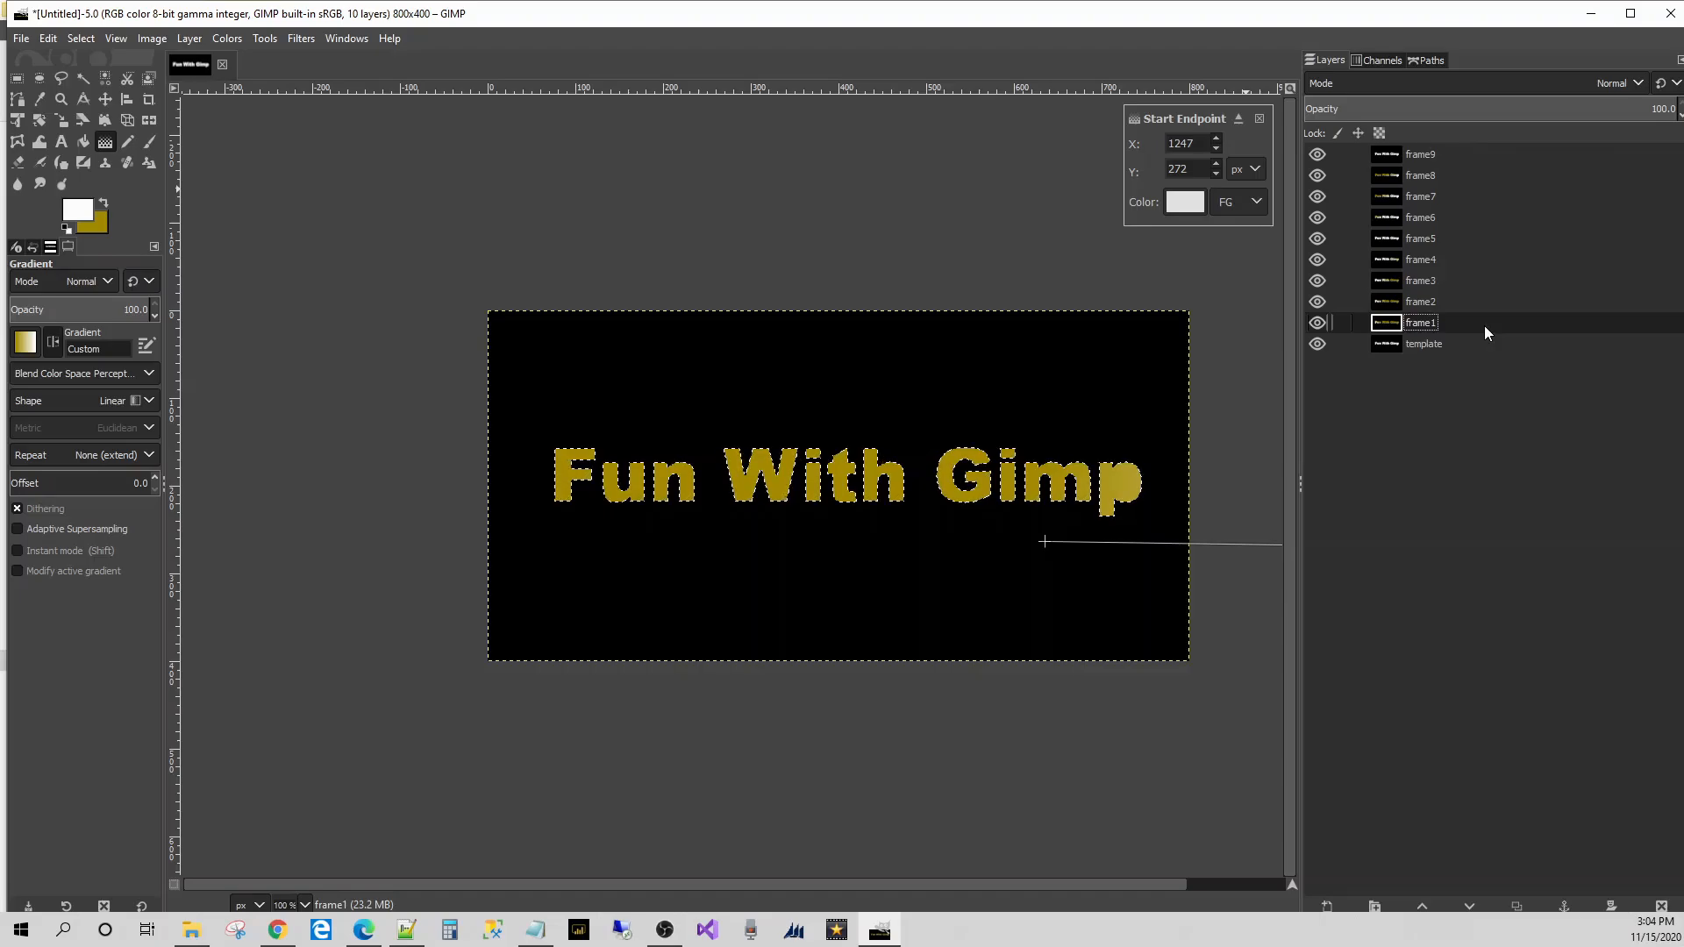
pyautogui.rightClick(1485, 332)
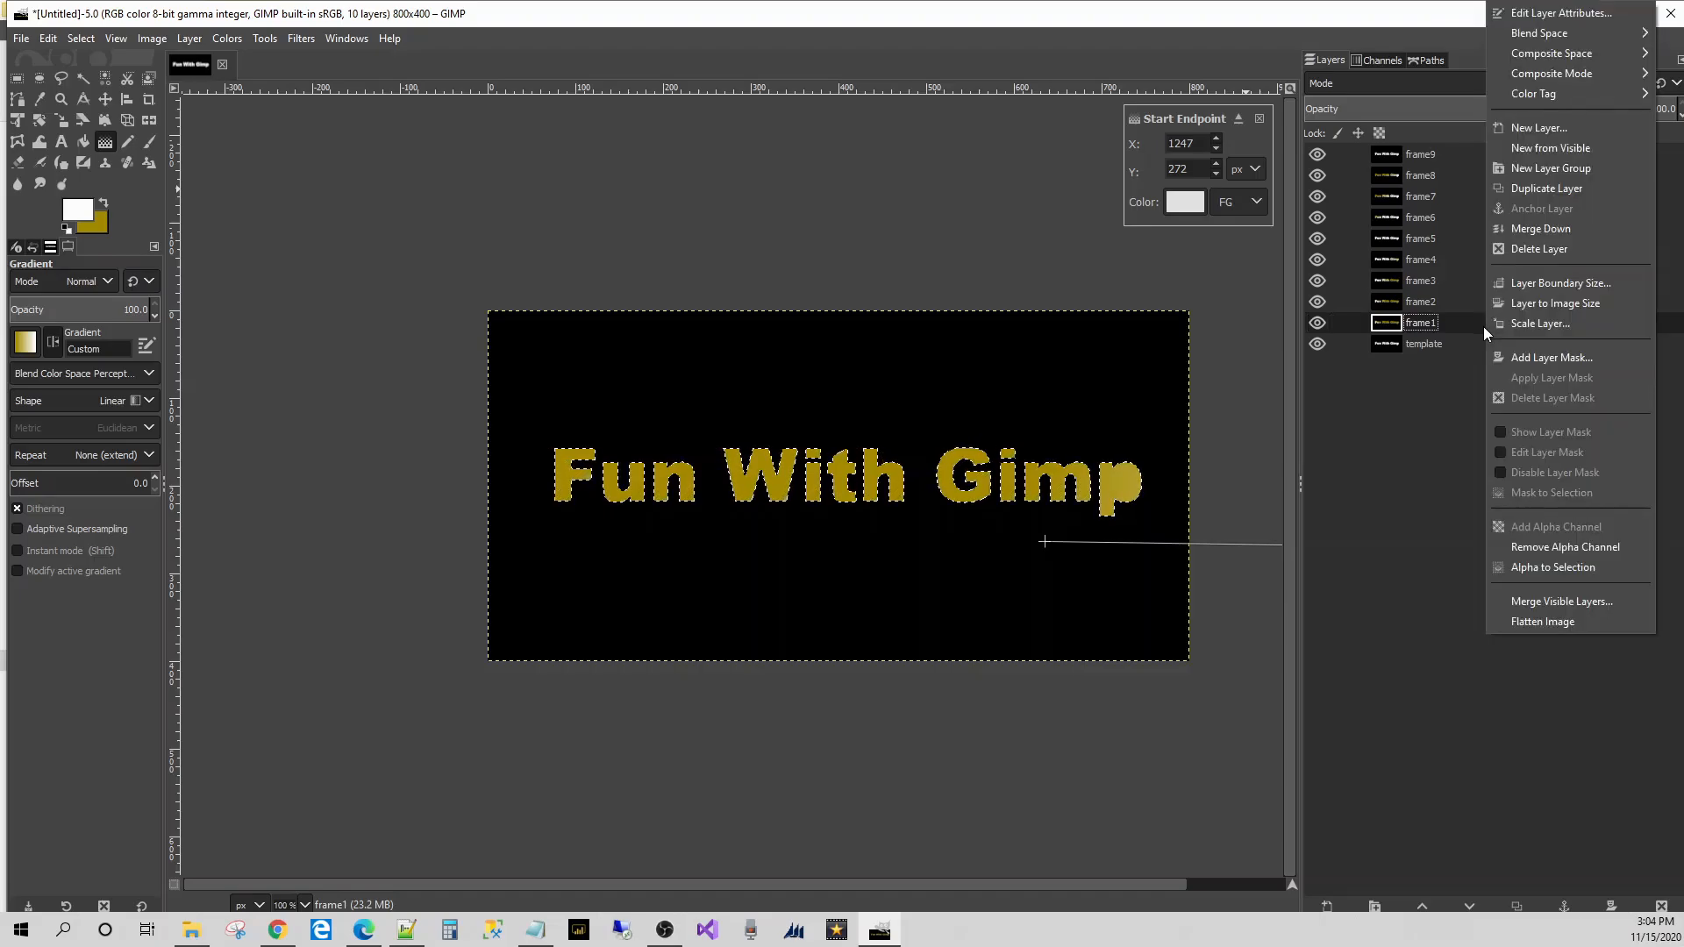
pyautogui.click(1475, 329)
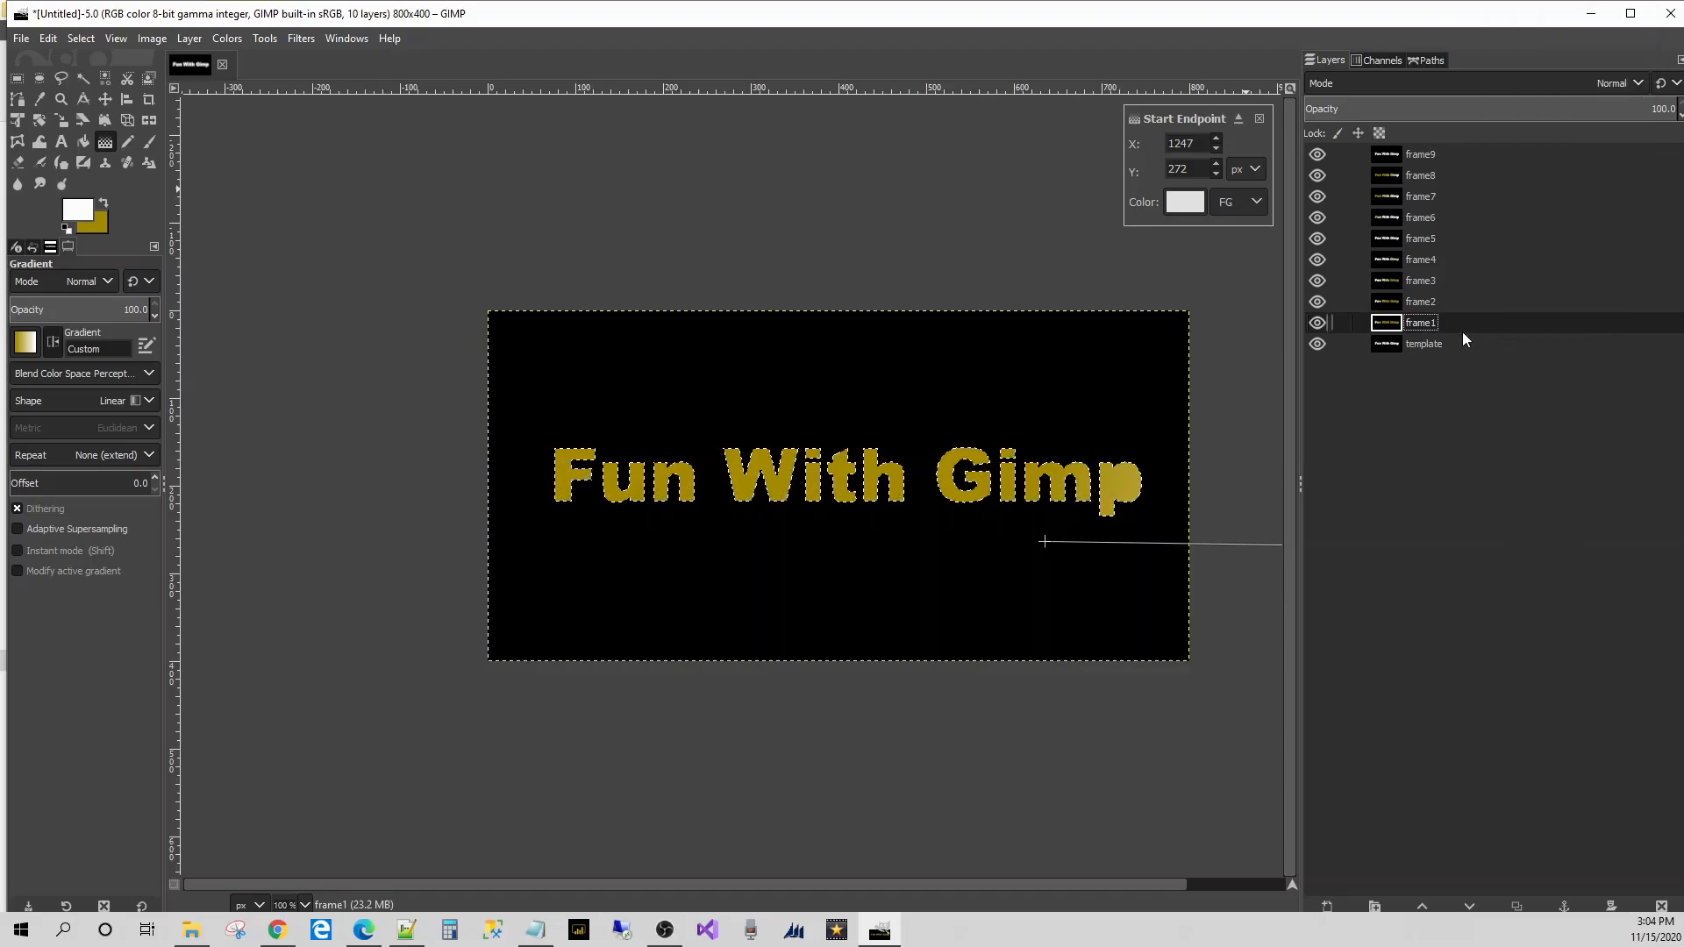
pyautogui.click(1516, 906)
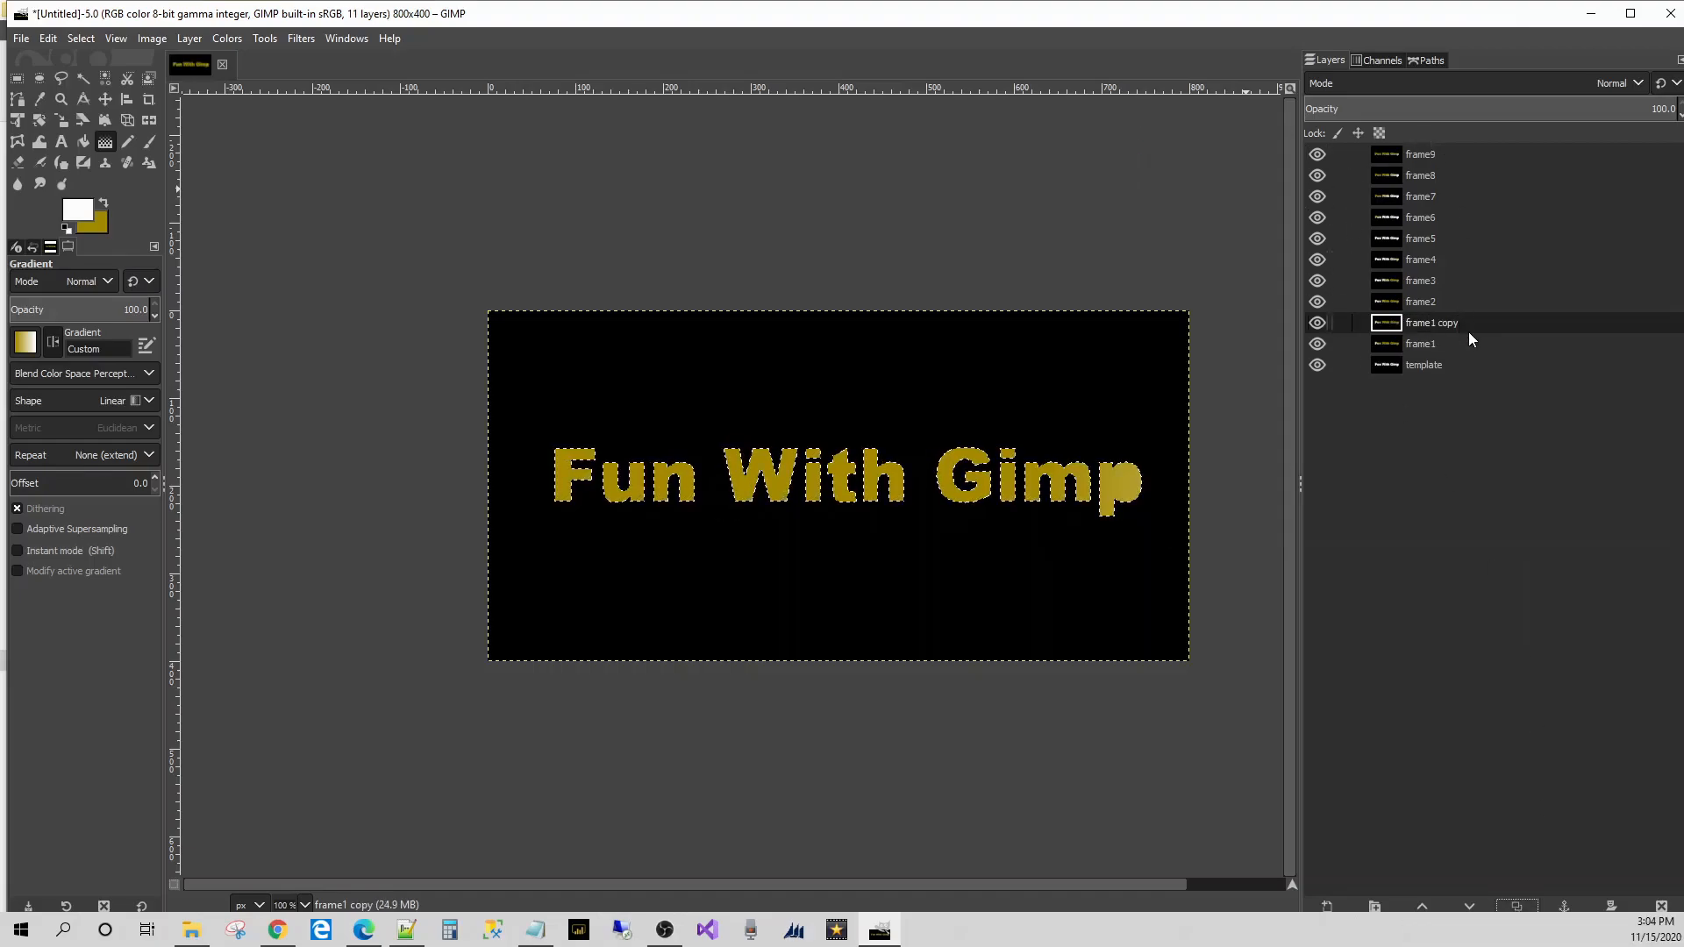
pyautogui.moveTo(1470, 328); pyautogui.dragTo(1487, 156)
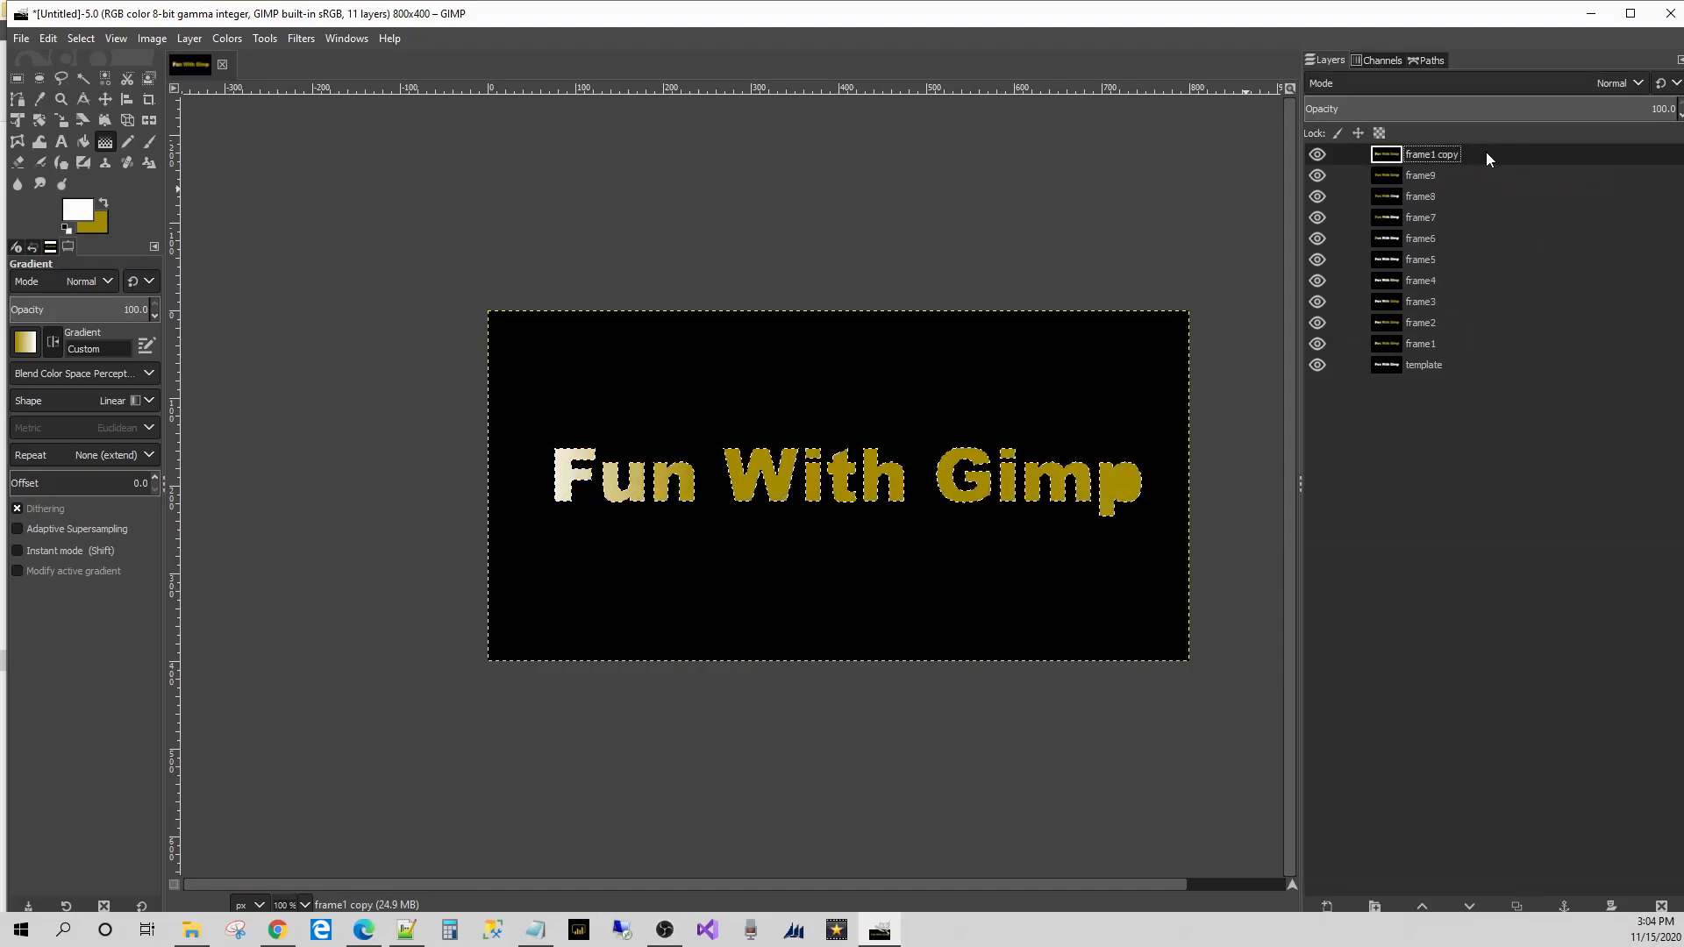
# - Rename the frame1 copy "frame10" and hide the template layer
pyautogui.doubleClick(1443, 153)
pyautogui.write('fre')
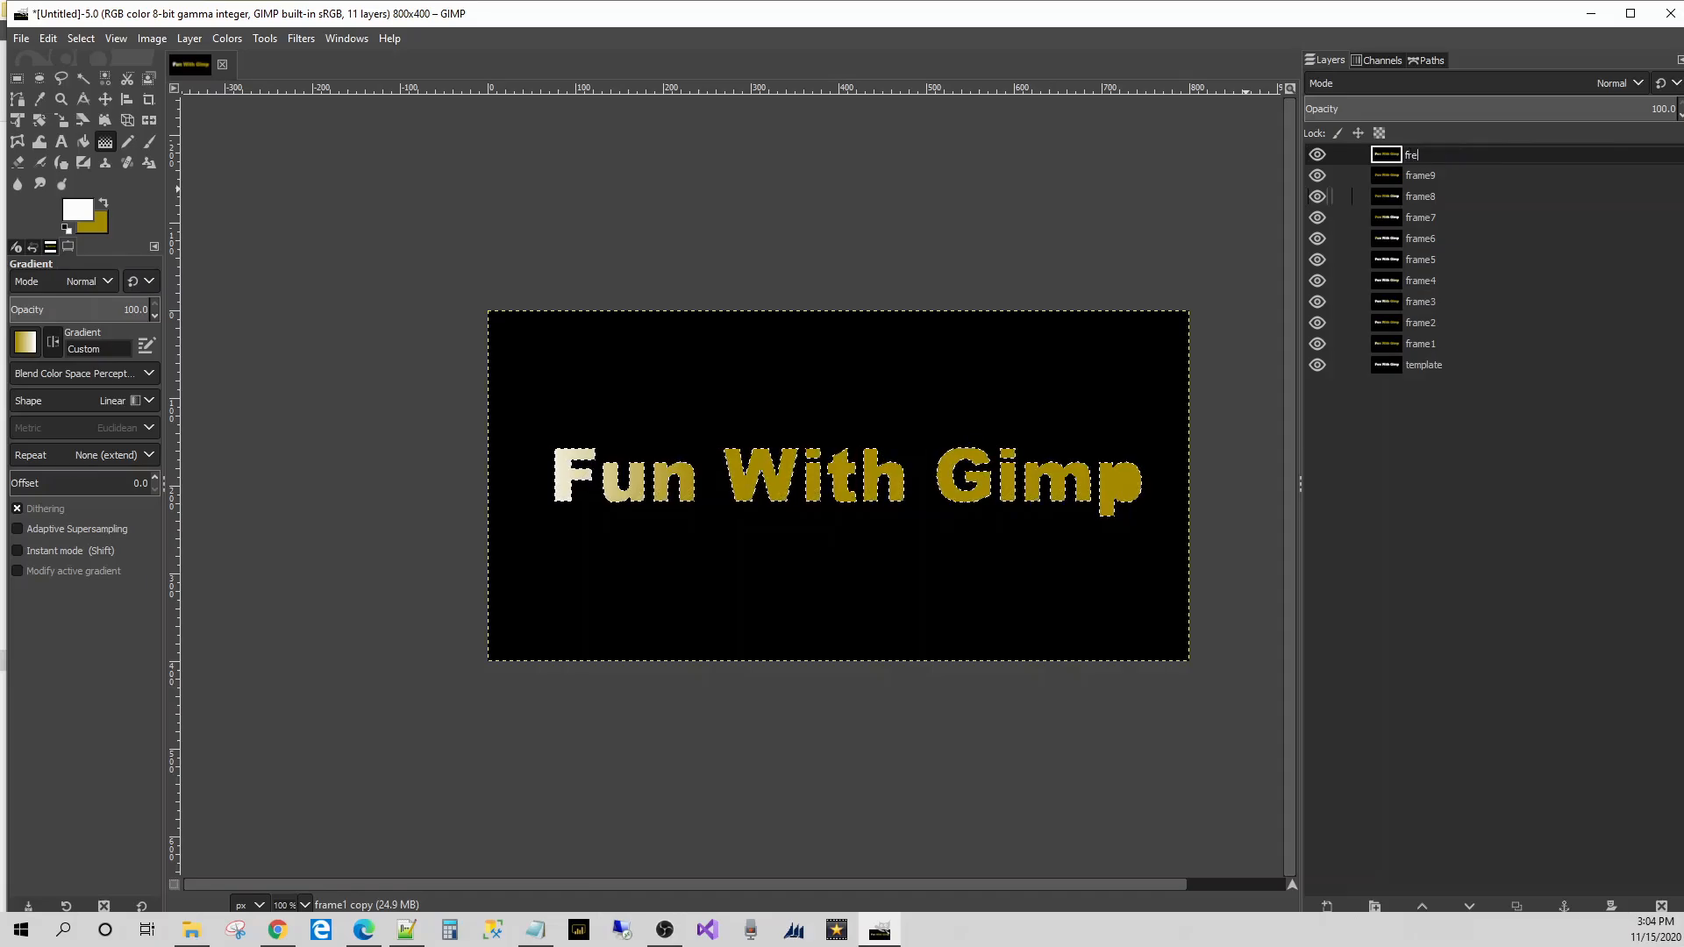
pyautogui.press('BackSpace')
pyautogui.write('ame10')
pyautogui.click(1311, 369)
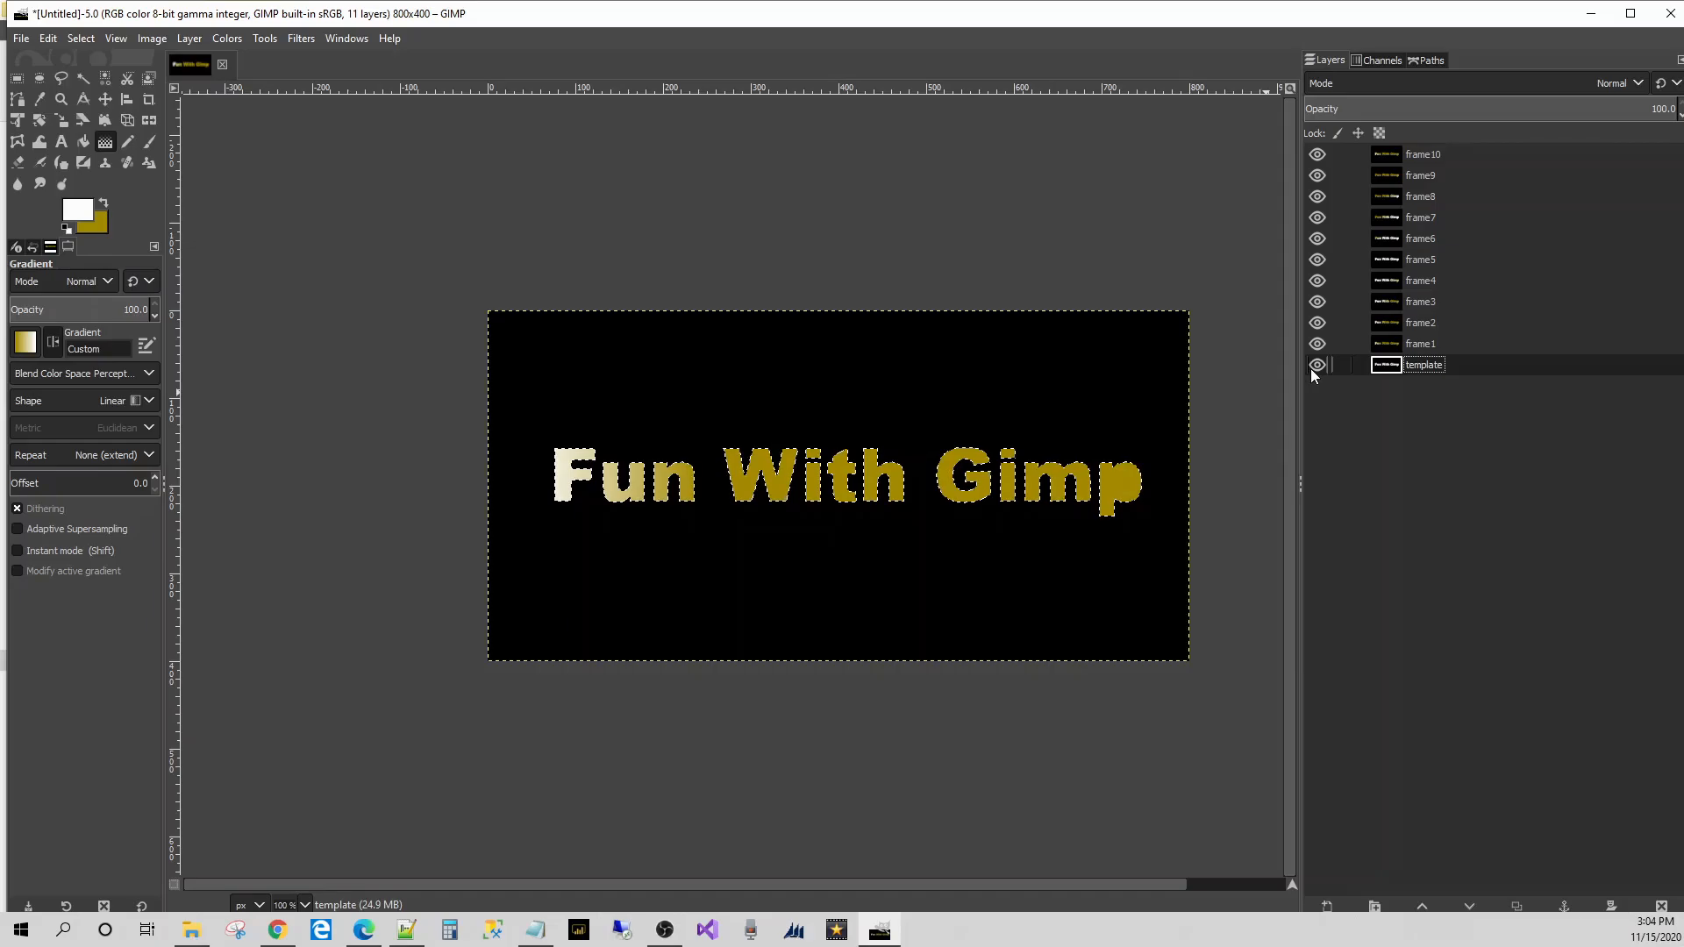
pyautogui.click(1313, 364)
# - Export the image under the name "AnimatedGoldText.gif" in the GIMP folder, proceeding to the GIF options
pyautogui.click(20, 37)
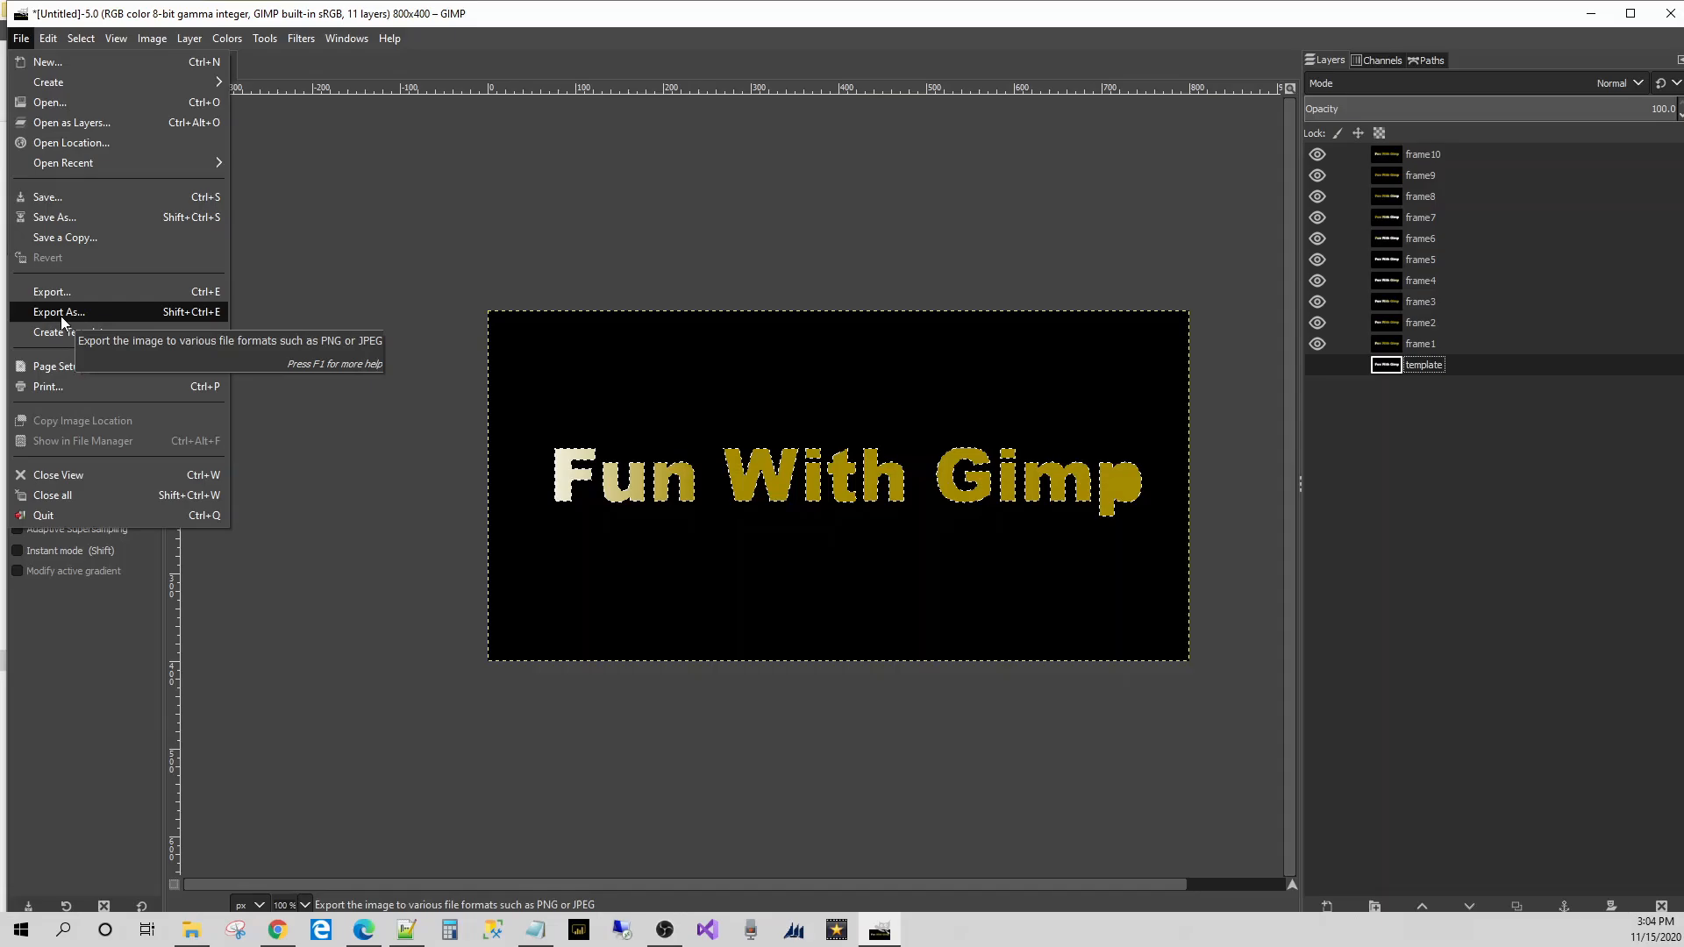
pyautogui.click(59, 312)
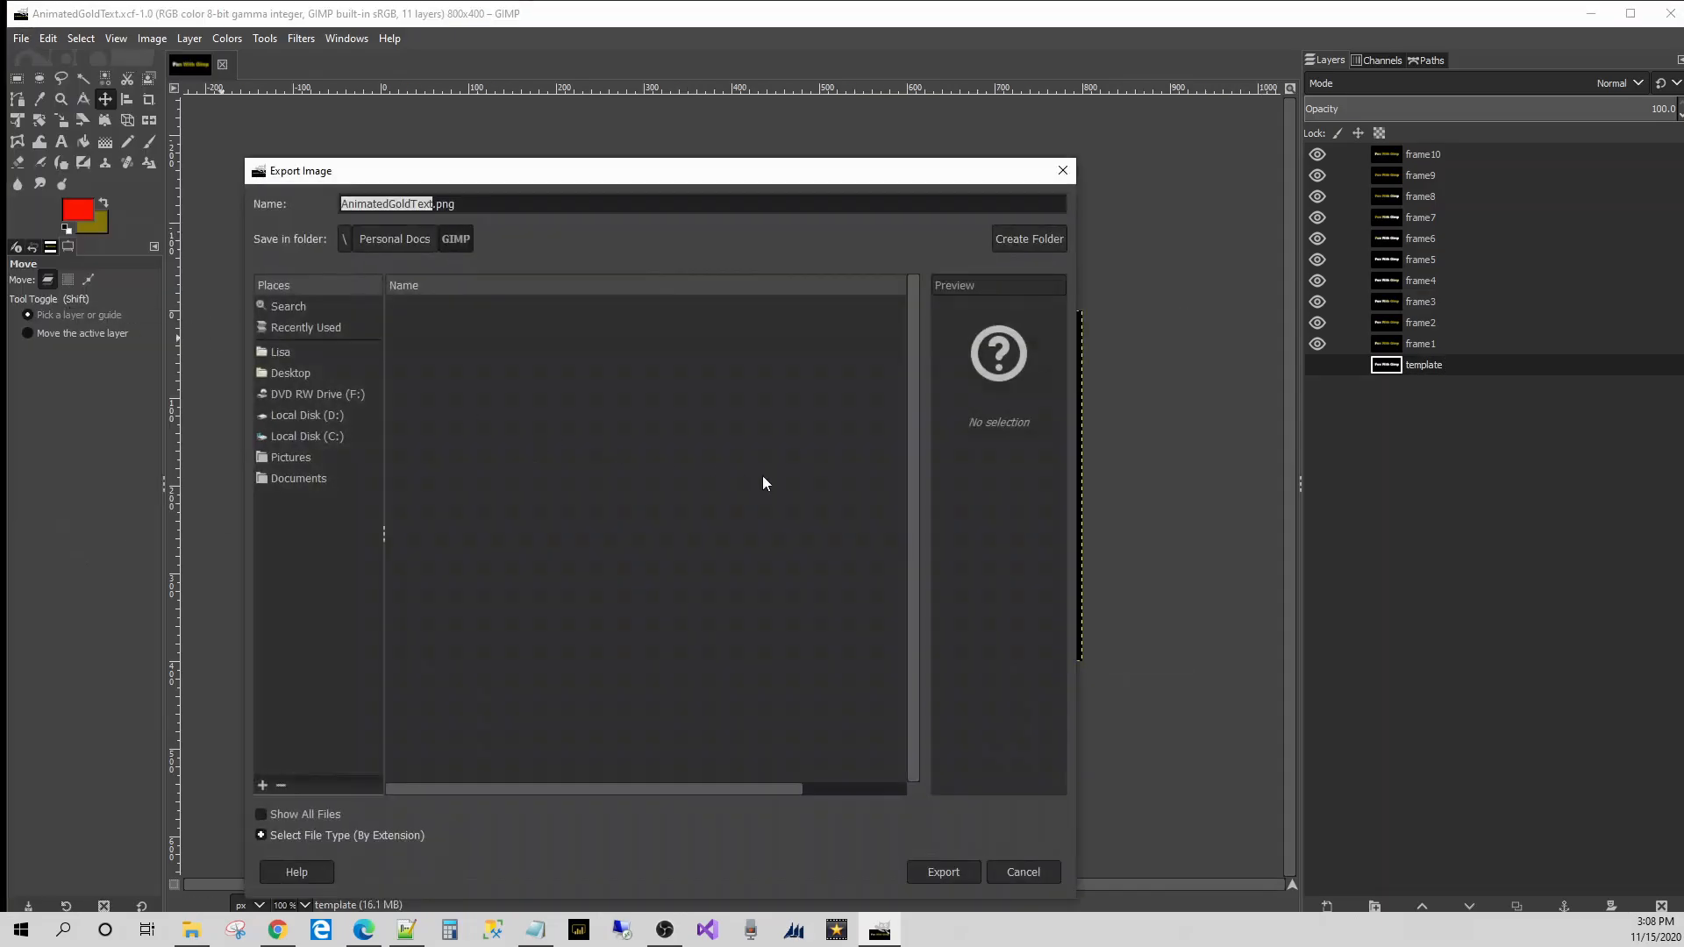
pyautogui.click(652, 484)
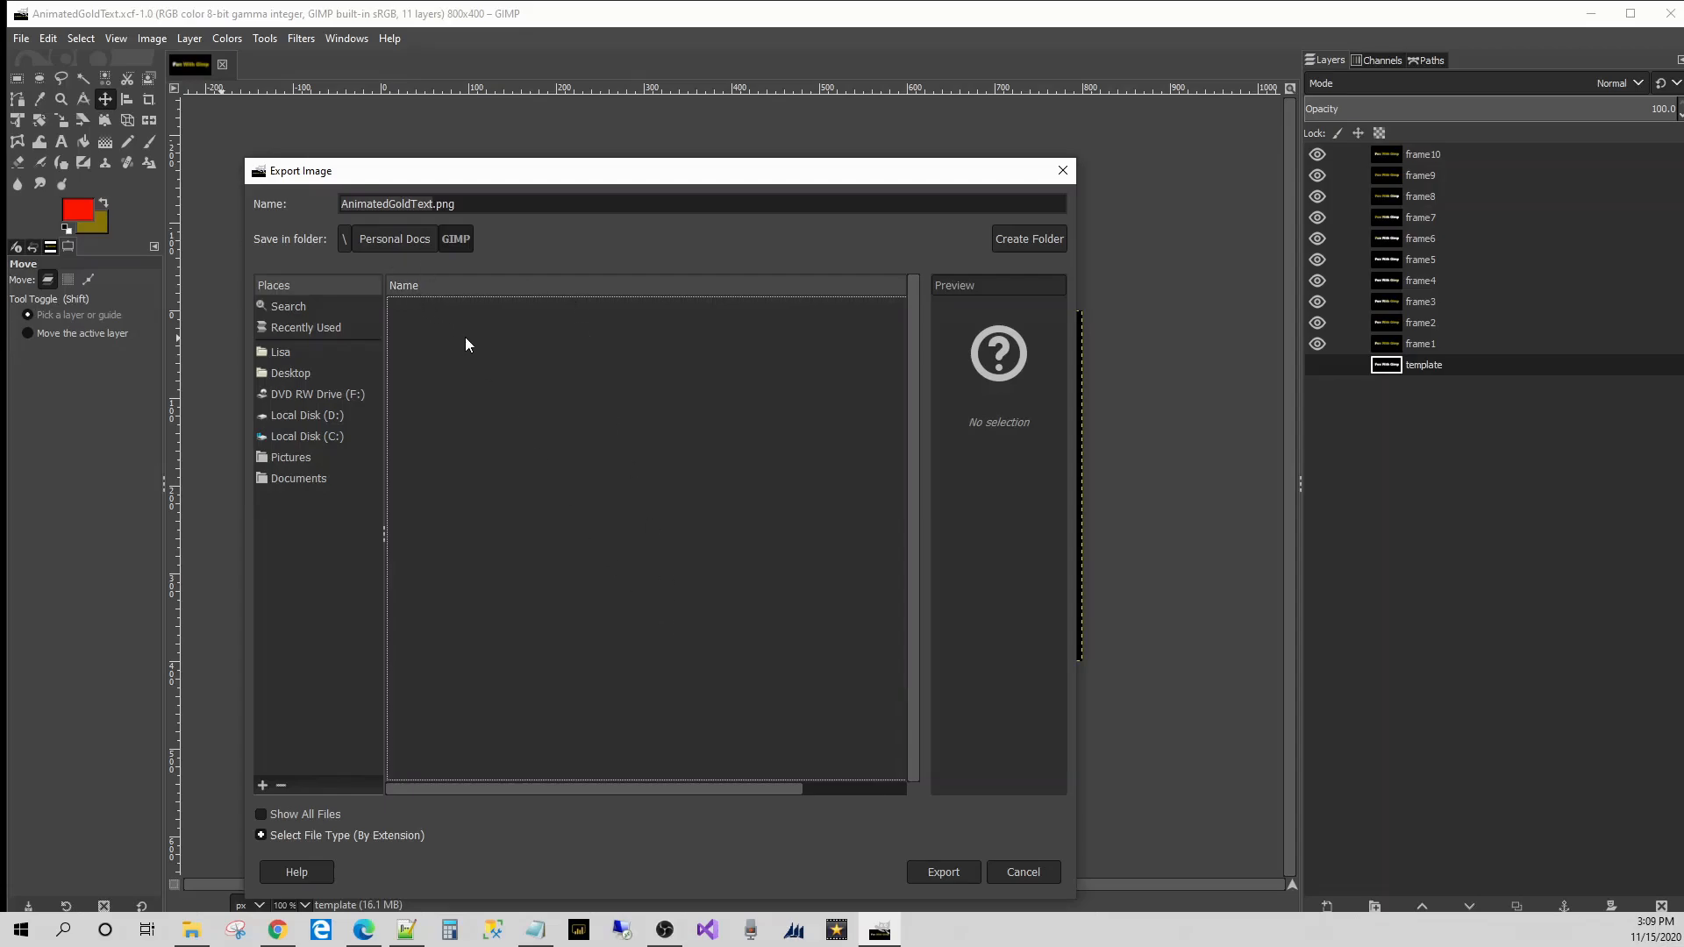
pyautogui.click(456, 203)
pyautogui.tripleClick(459, 201)
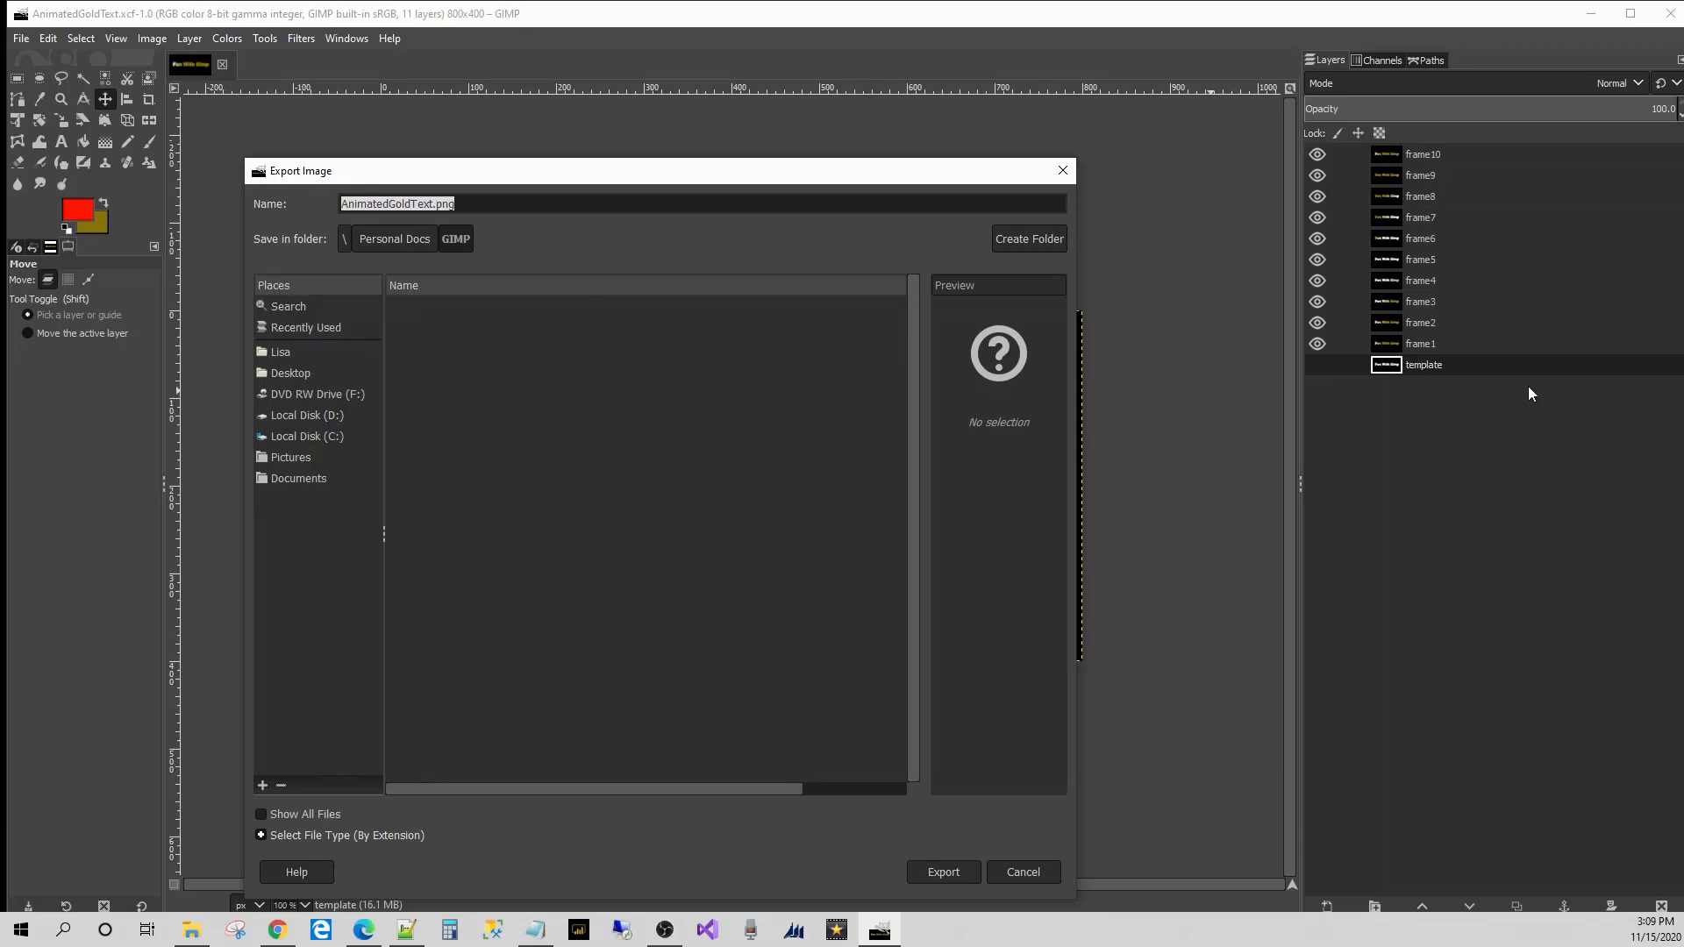
pyautogui.write('Animated')
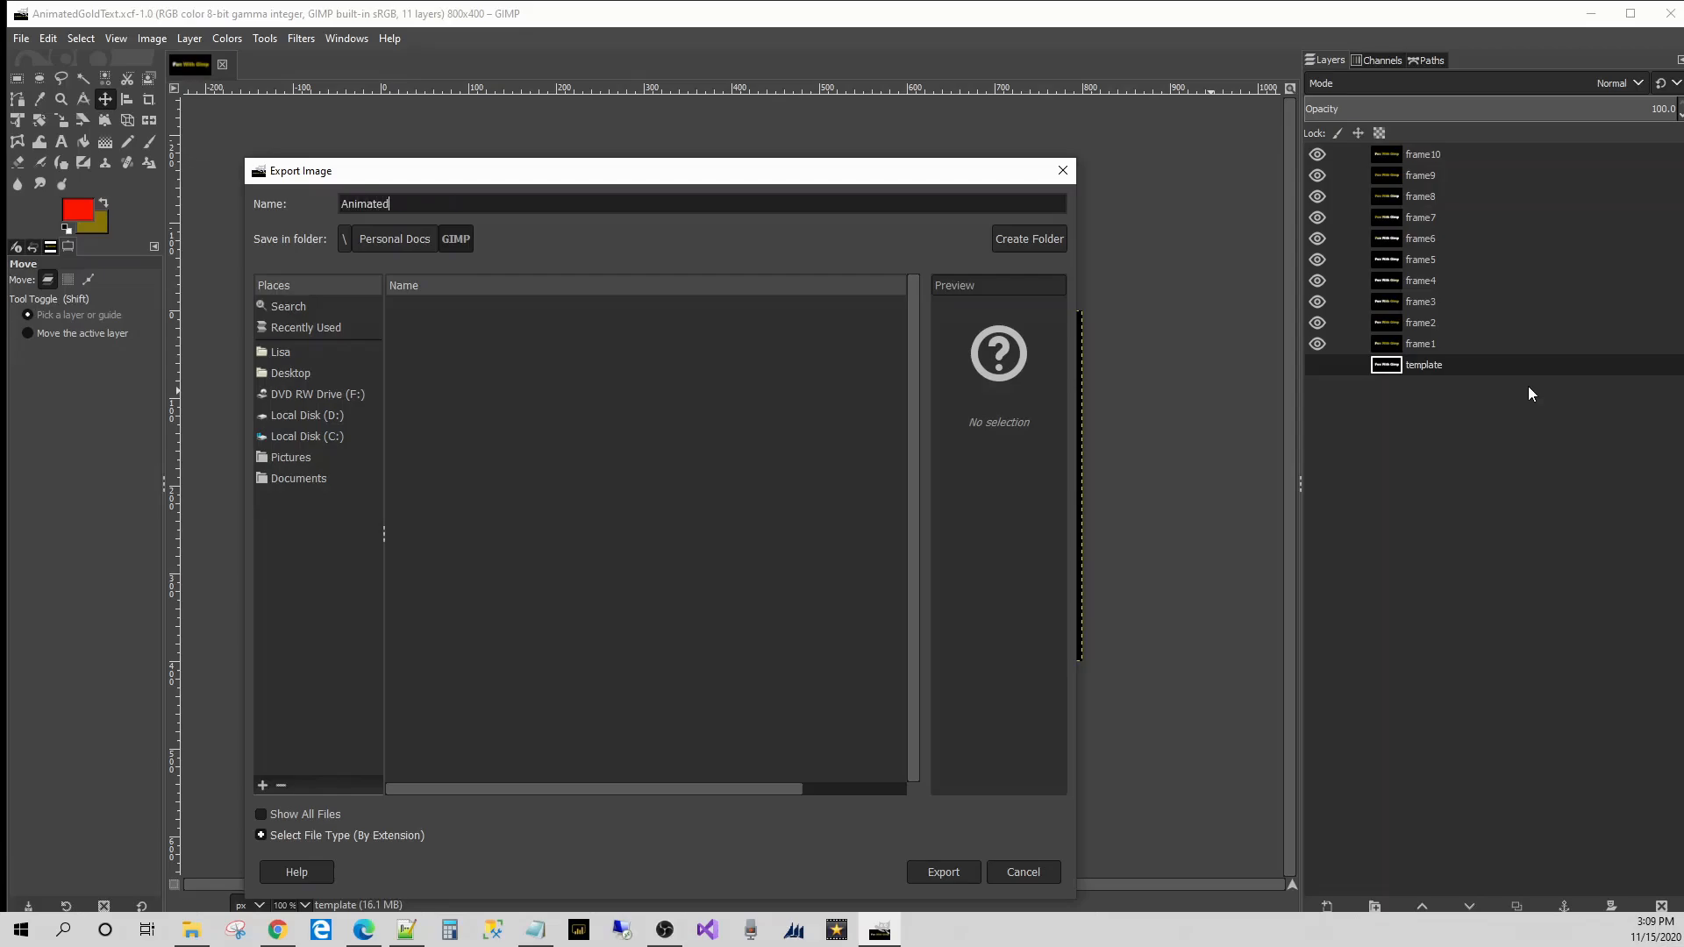
pyautogui.write('GoldText.')
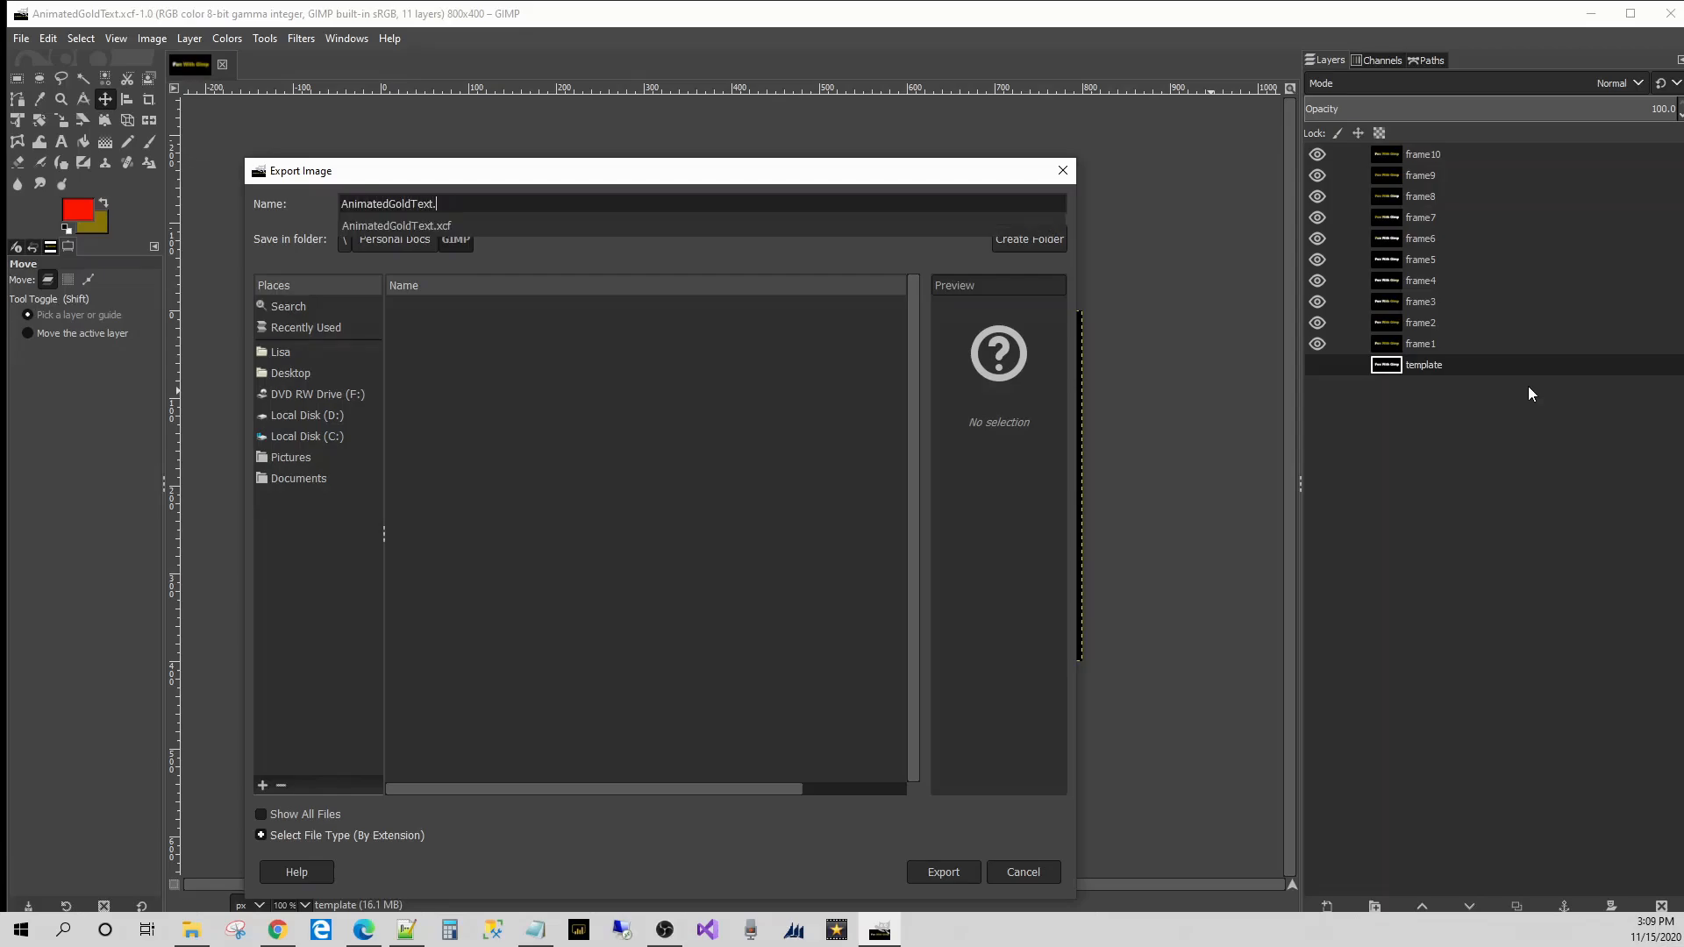
pyautogui.write('gif')
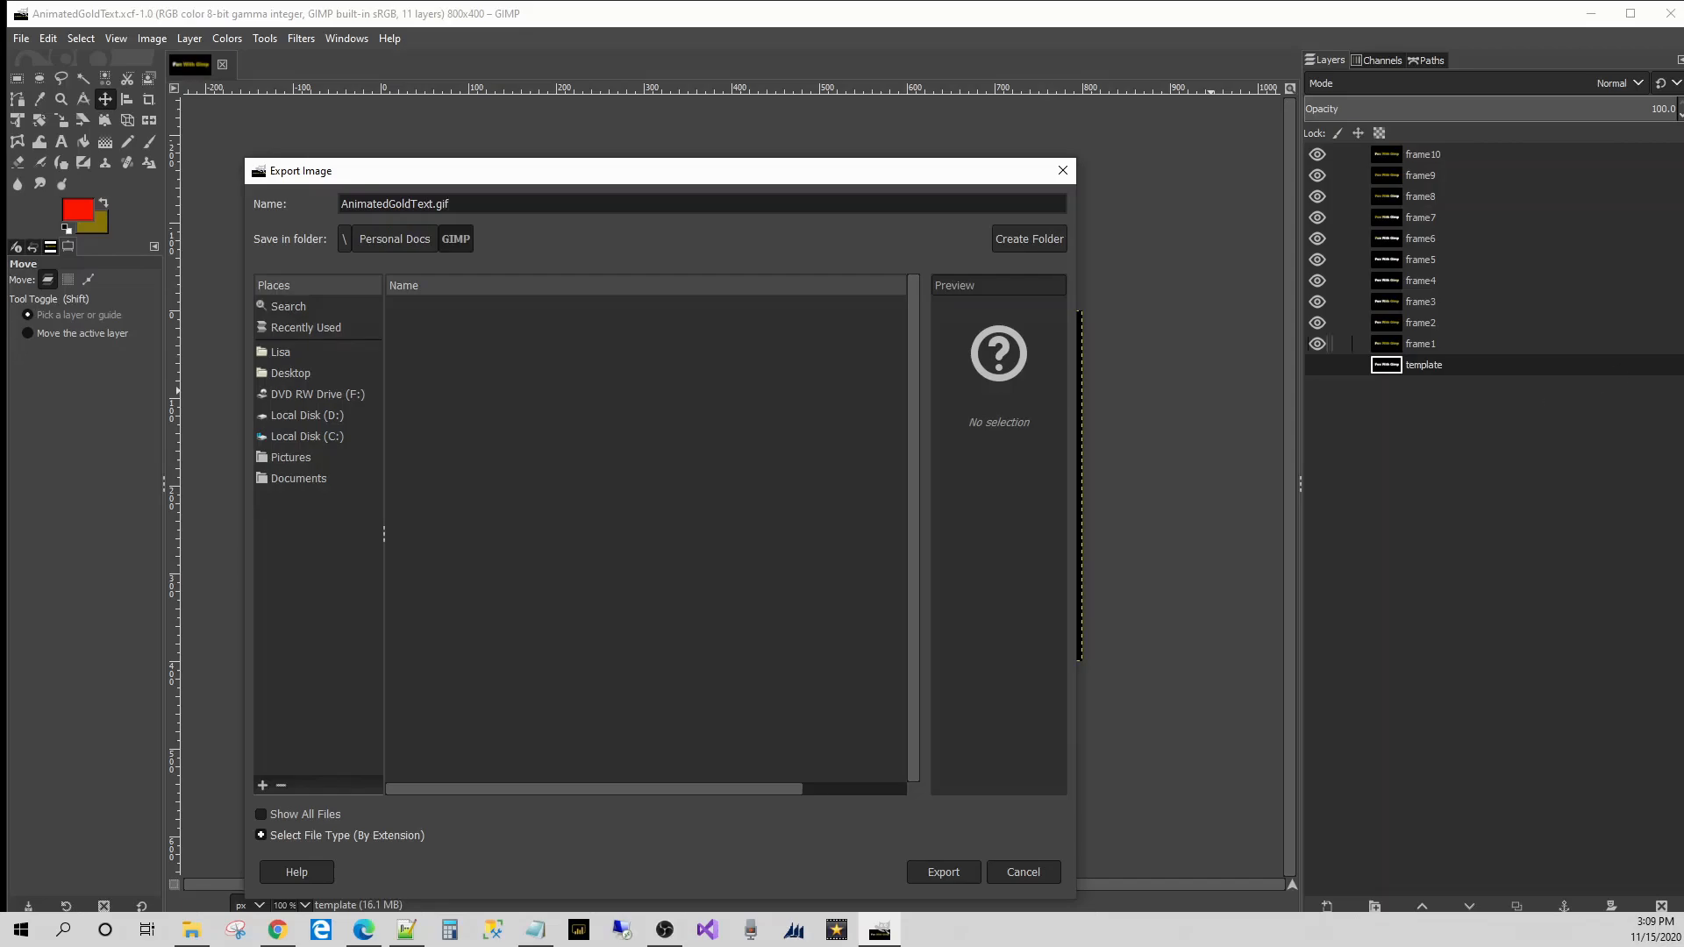
pyautogui.moveTo(709, 174); pyautogui.dragTo(723, 85)
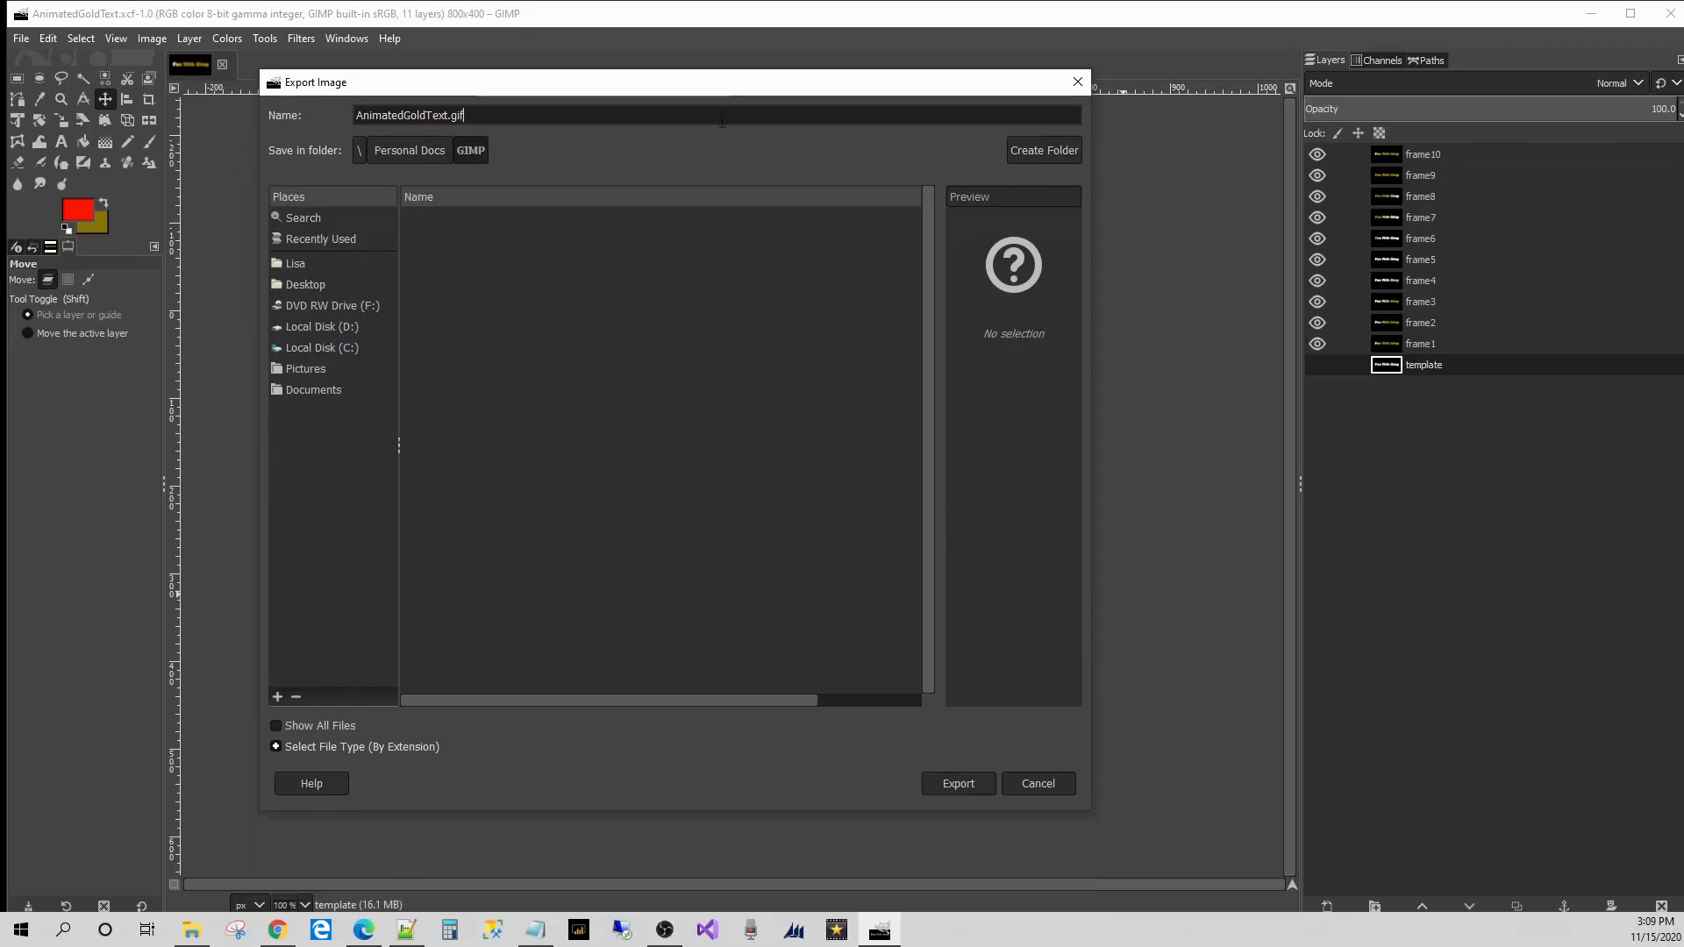
pyautogui.click(965, 782)
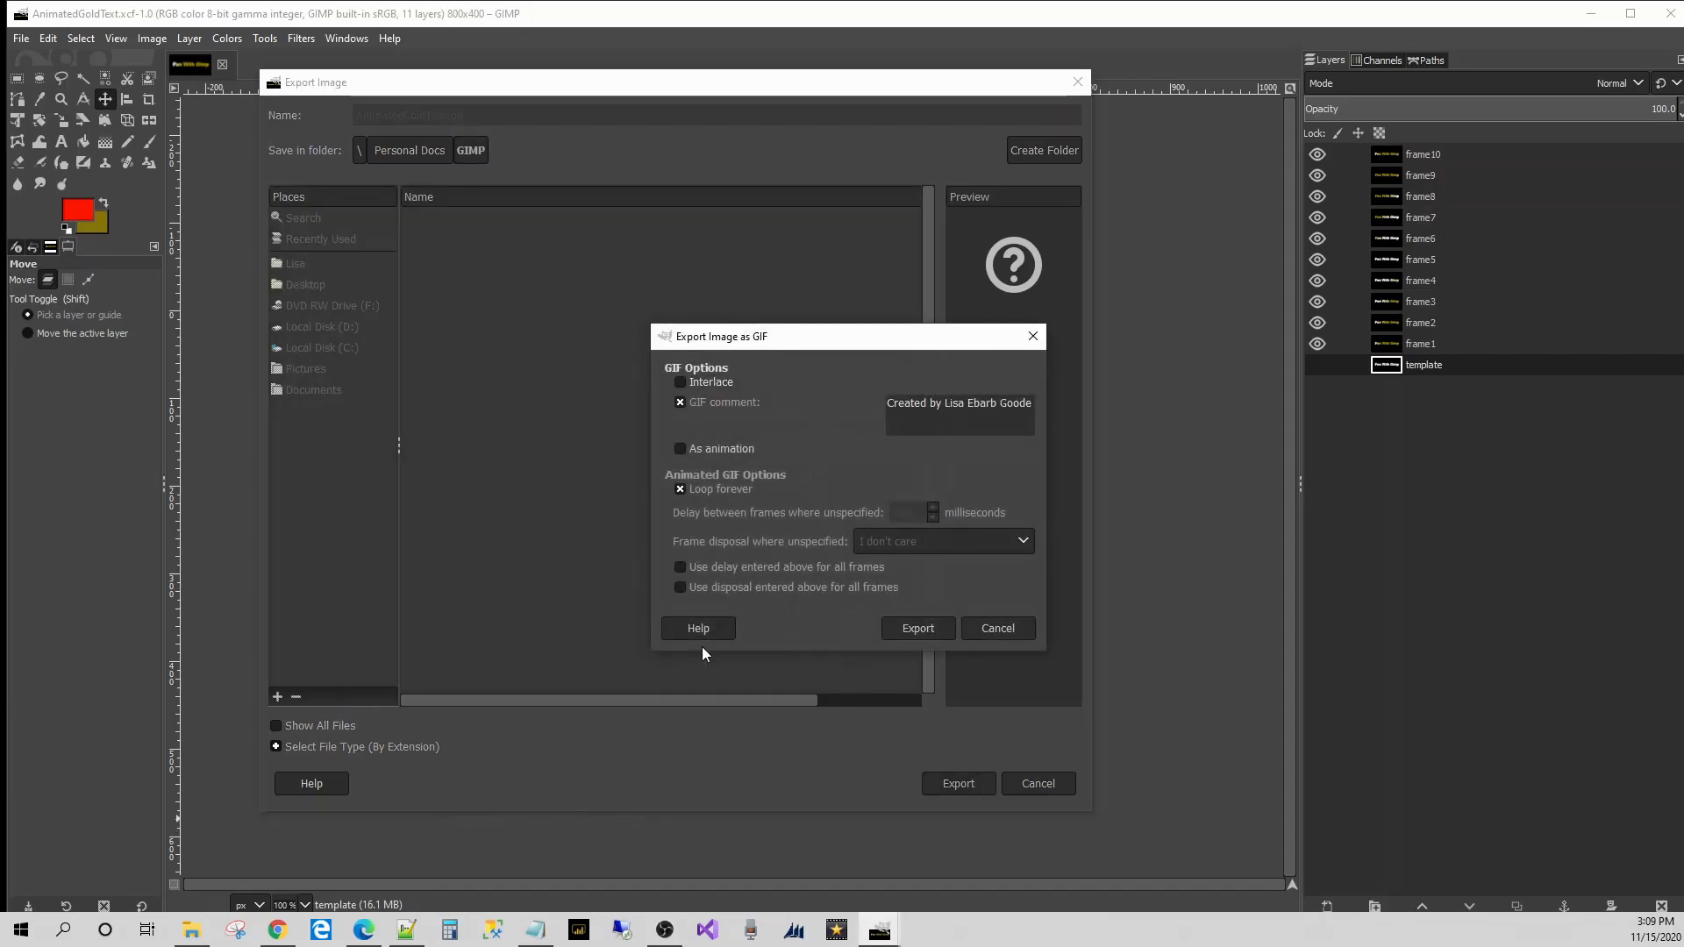
# - Export the GIF as an animation that loops forever, with a 300 millisecond delay between frames
pyautogui.click(681, 449)
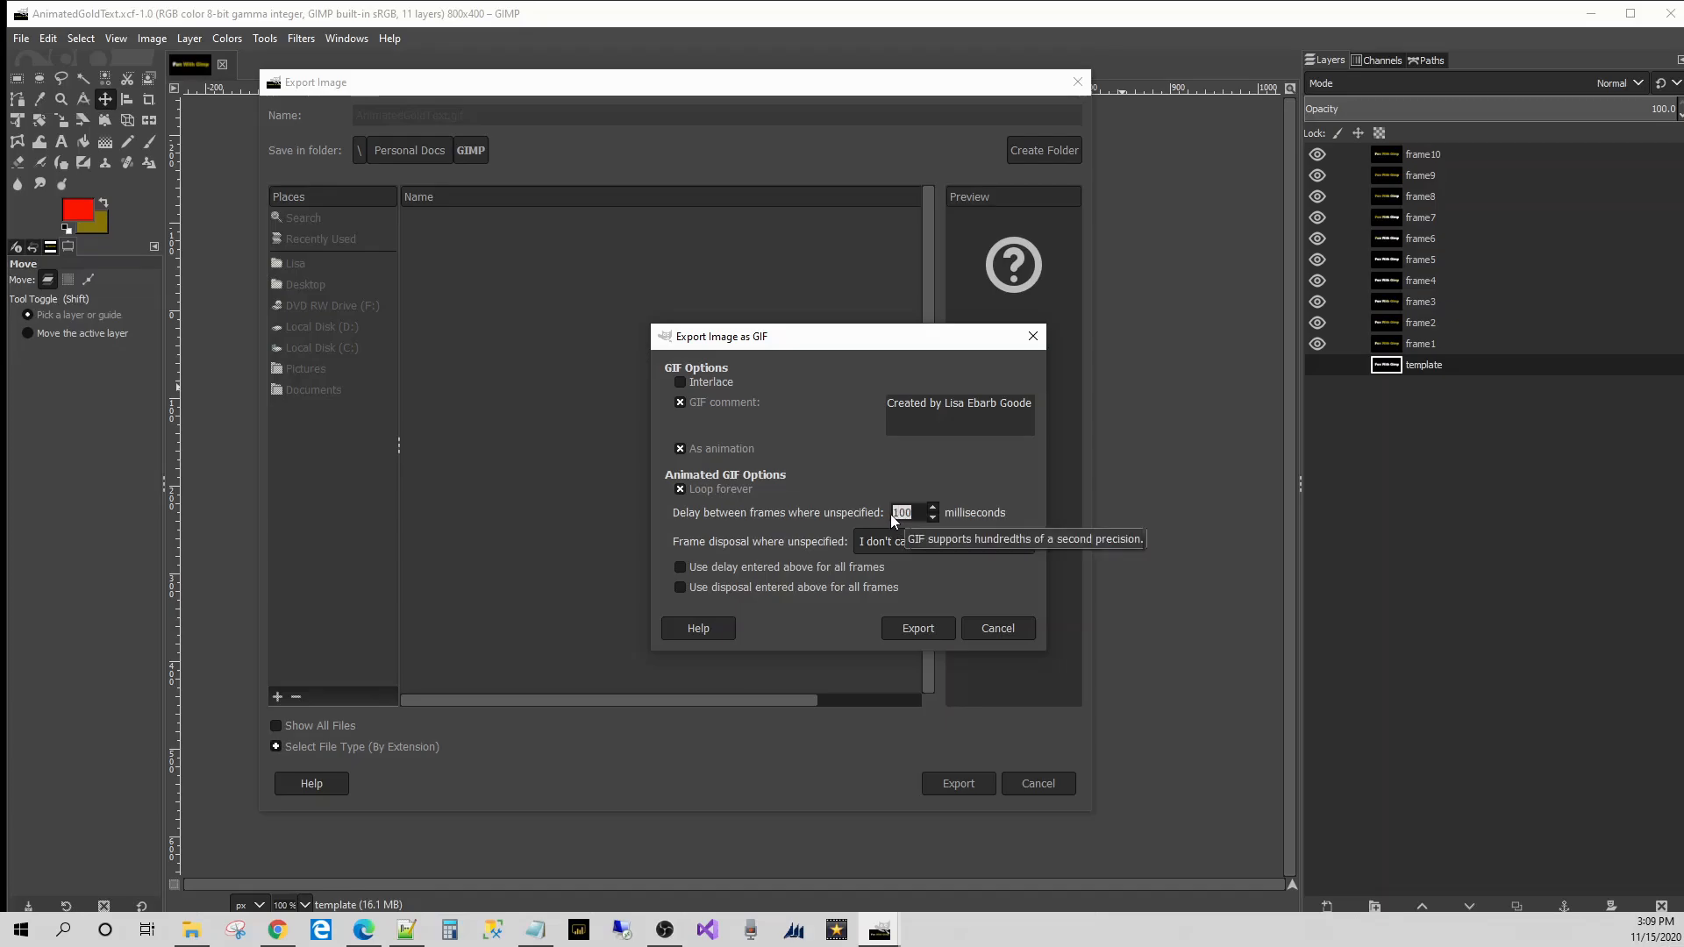
pyautogui.write('3')
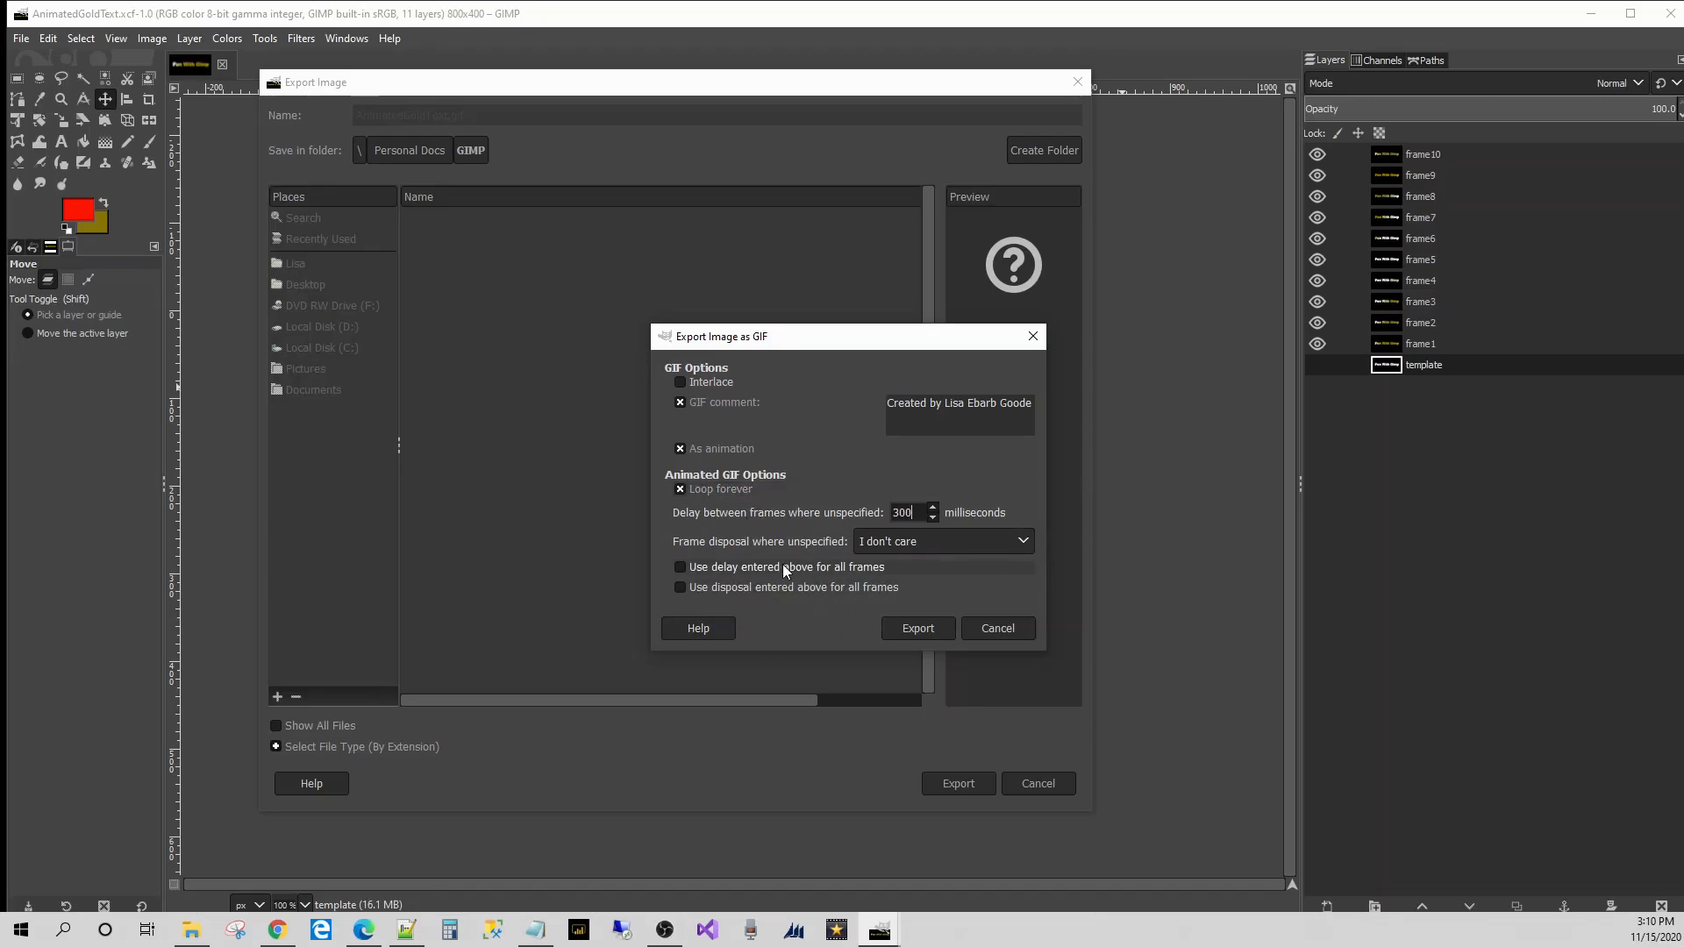
pyautogui.click(680, 490)
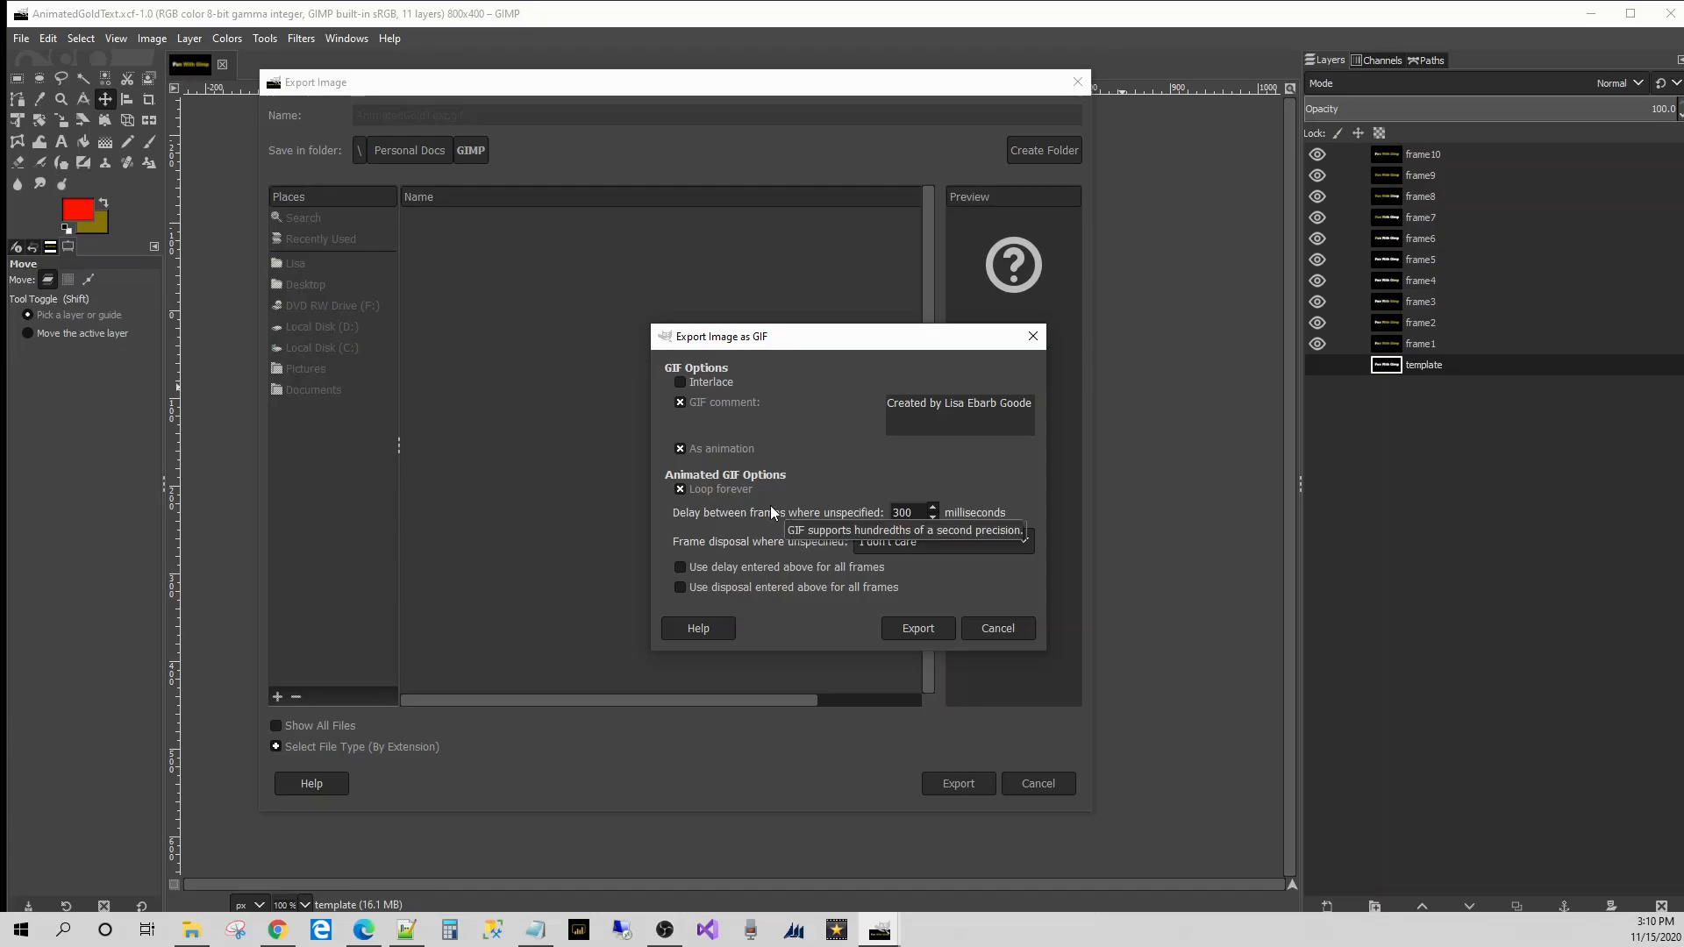
pyautogui.click(925, 629)
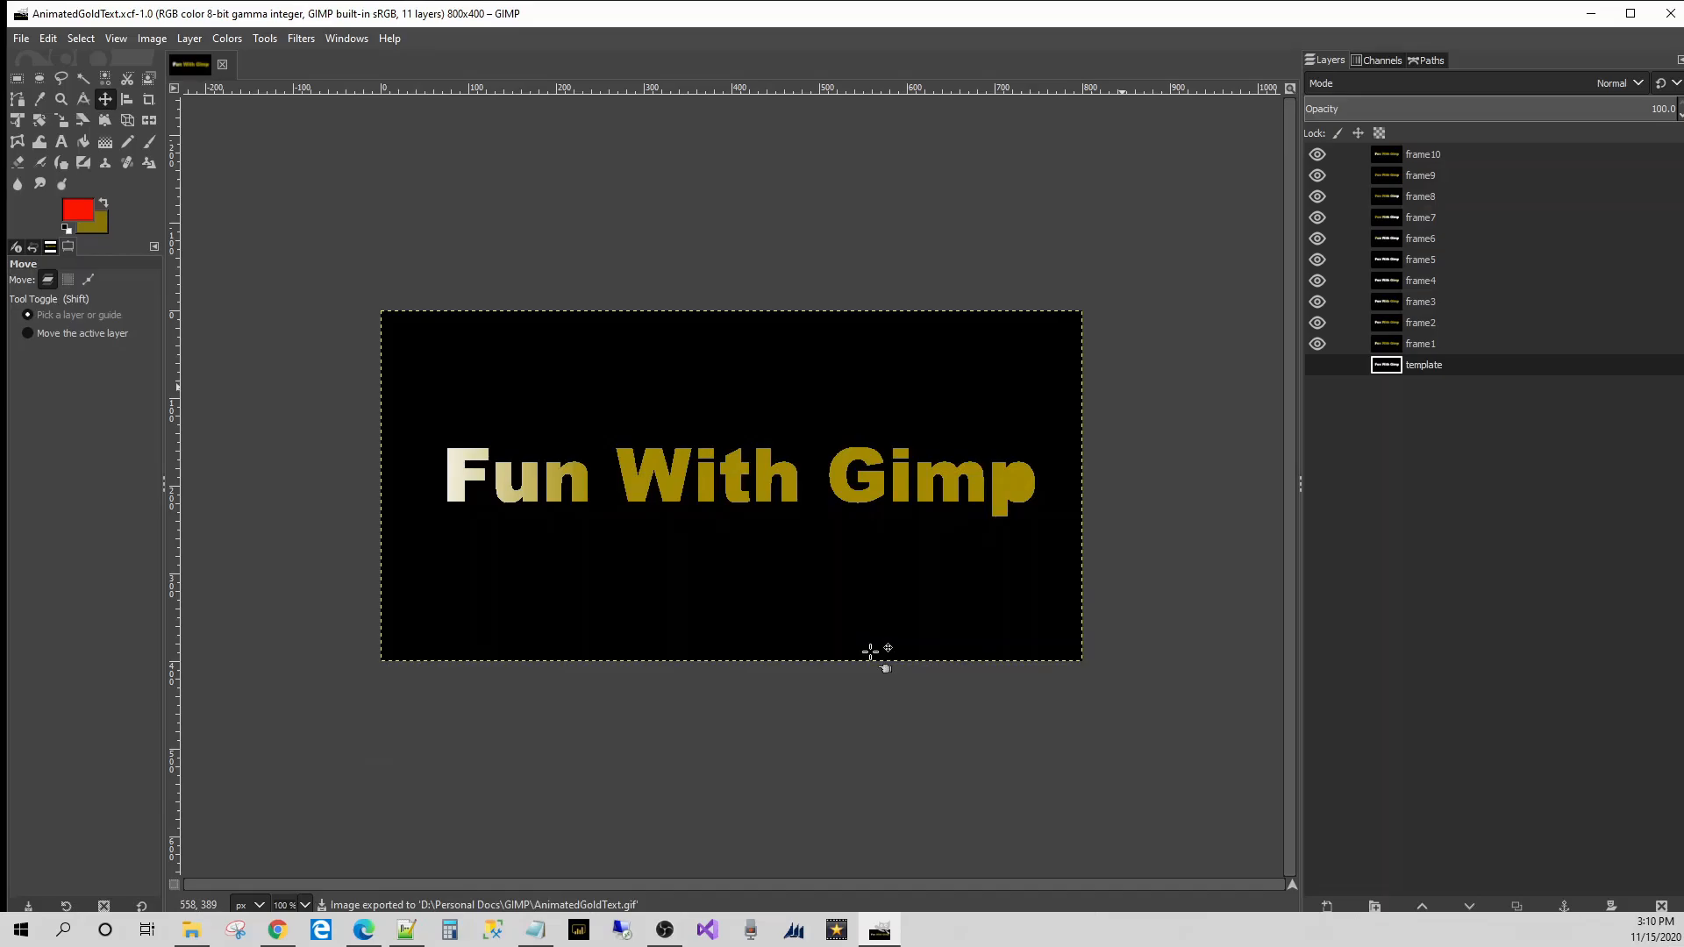
# - Switch to File Explorer and open the exported AnimatedGoldText.gif to view the animation
pyautogui.click(192, 932)
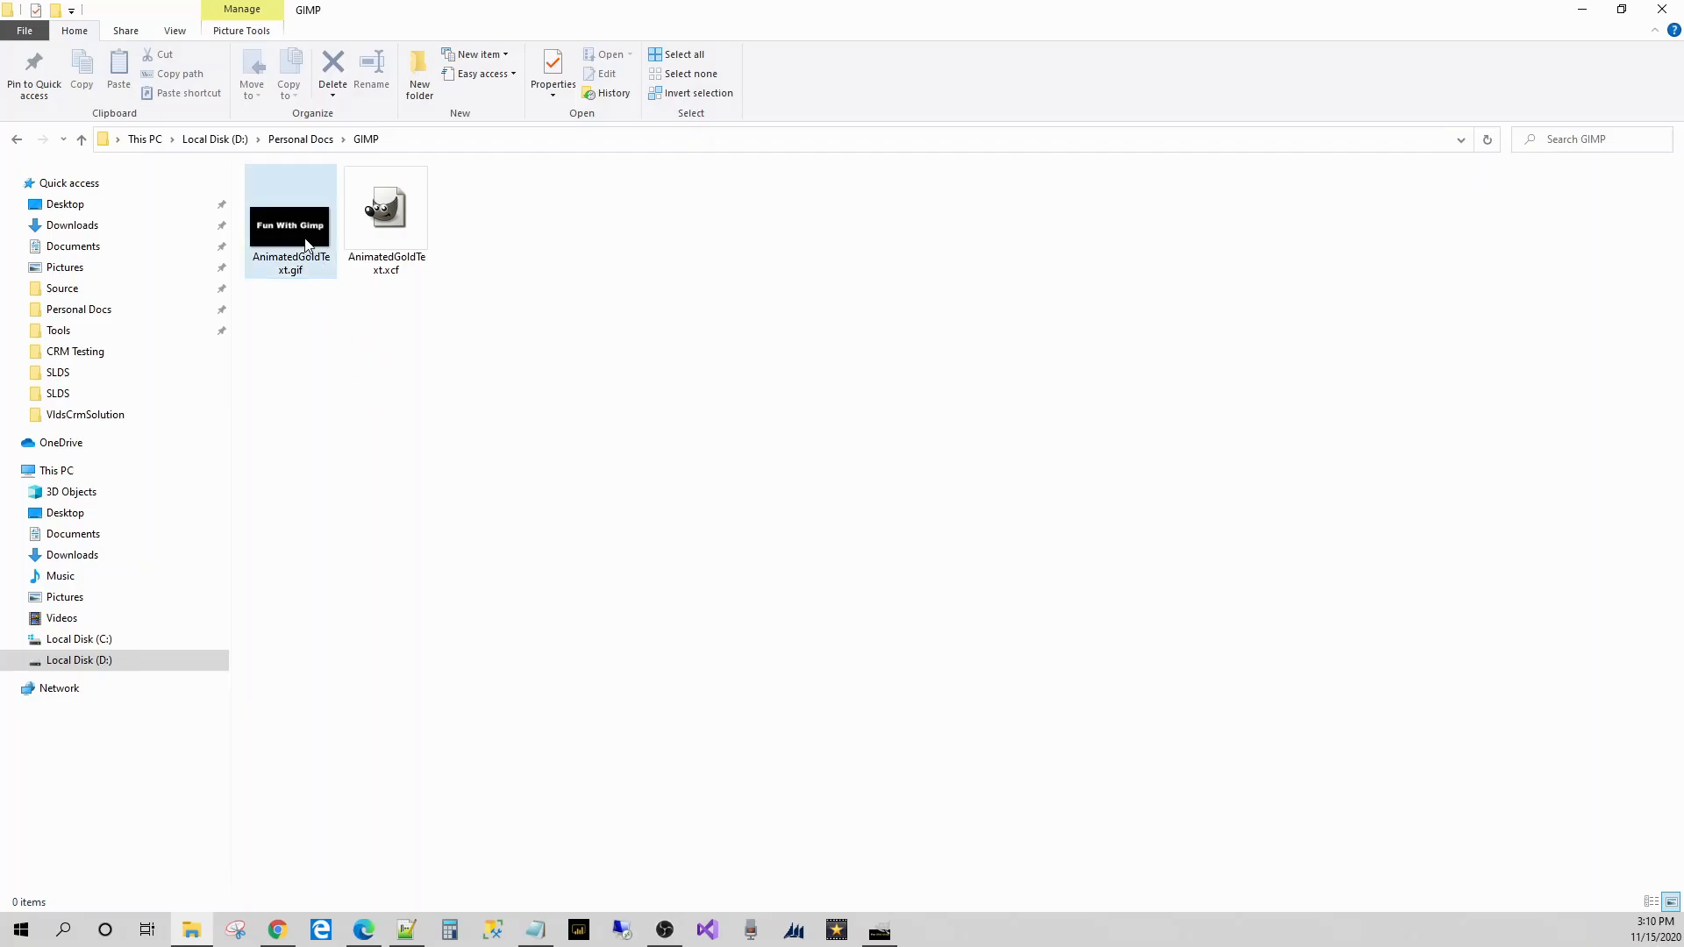
pyautogui.doubleClick(309, 253)
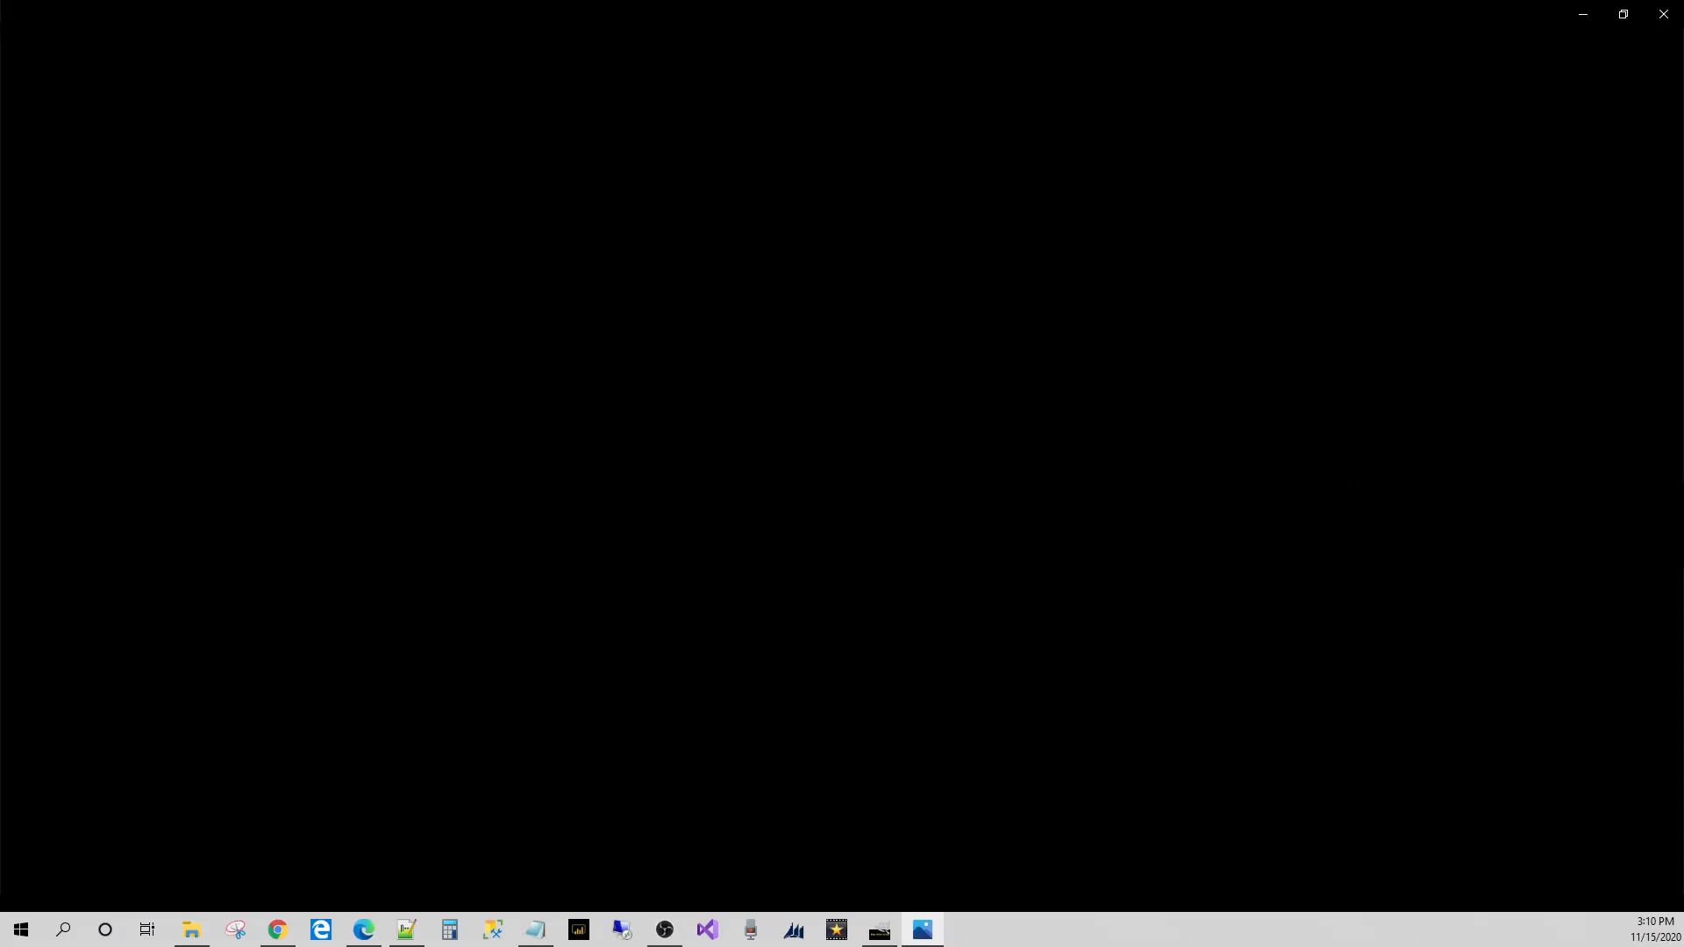